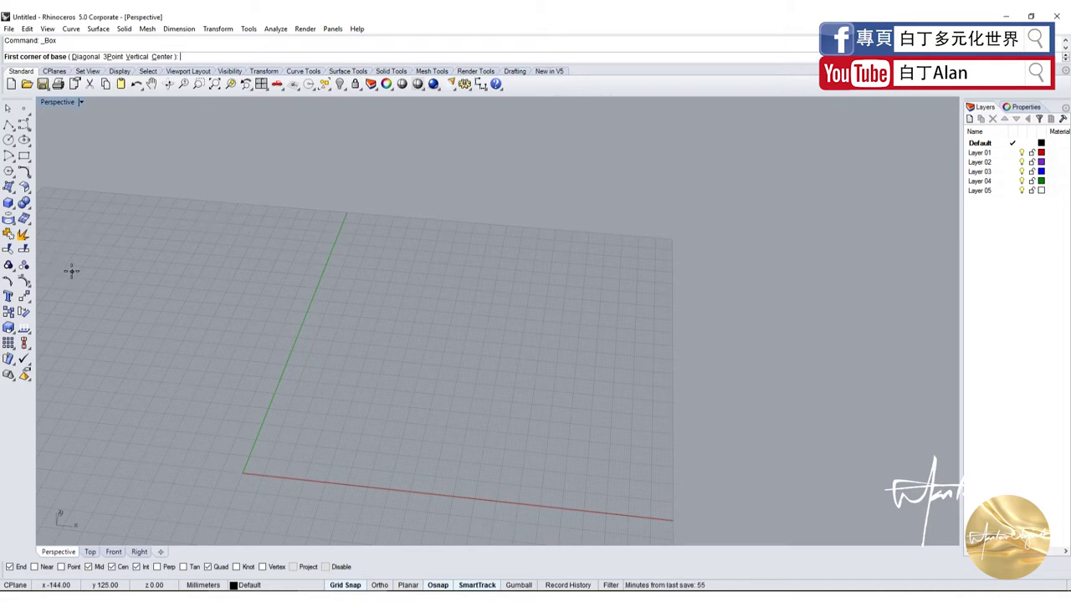
Step: Restore the four-viewport layout from the Perspective title
double_click(56, 102)
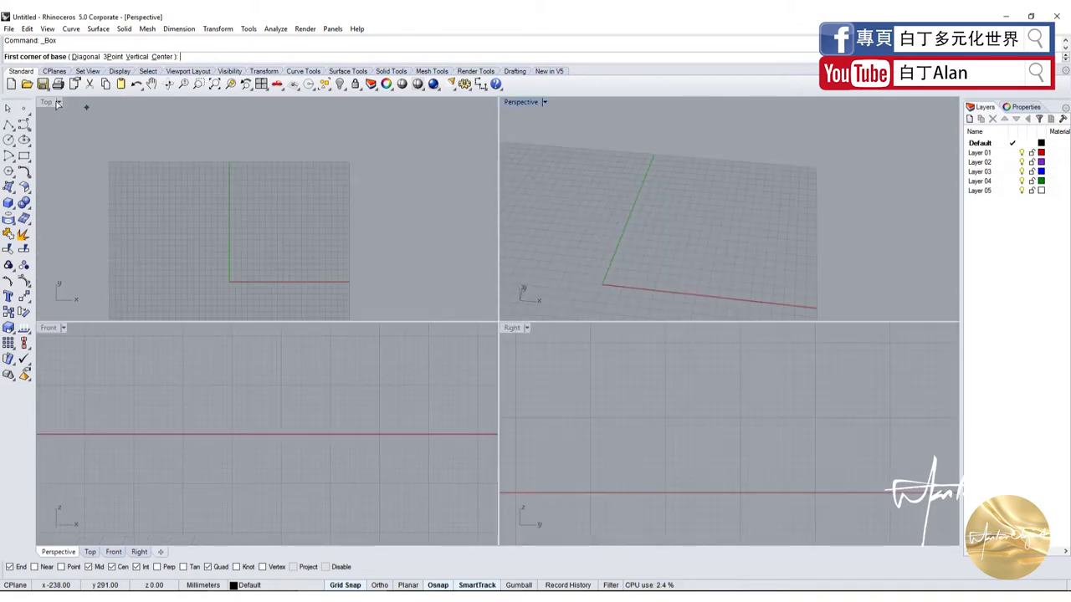
scroll(196, 276, up, 4)
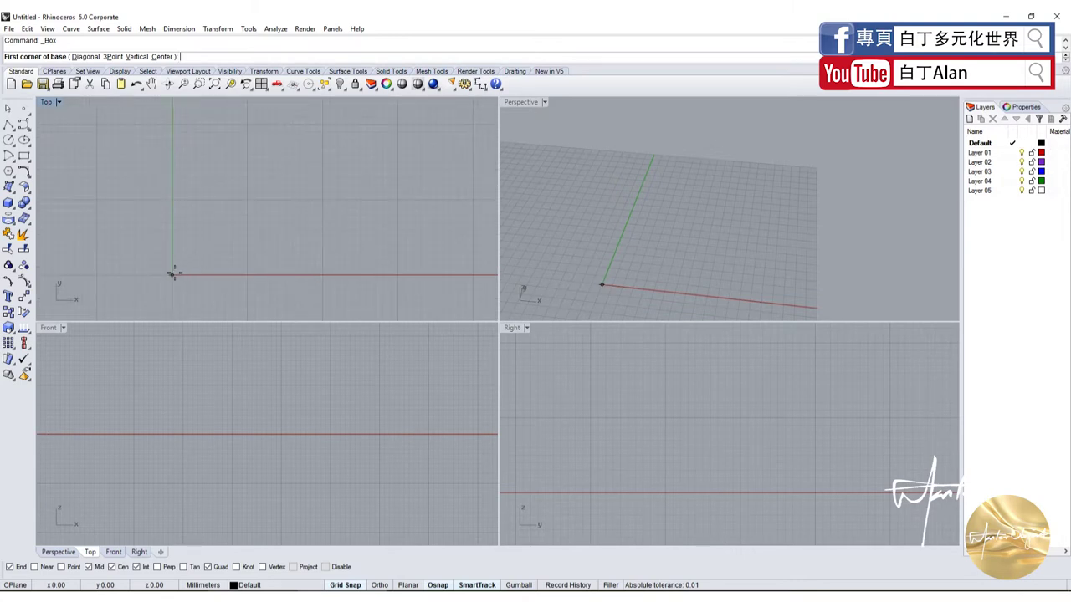
scroll(173, 273, down, 3)
Step: Draw a box with a 20 × 20 base from the origin and set its height
click(173, 274)
scroll(218, 226, up, 3)
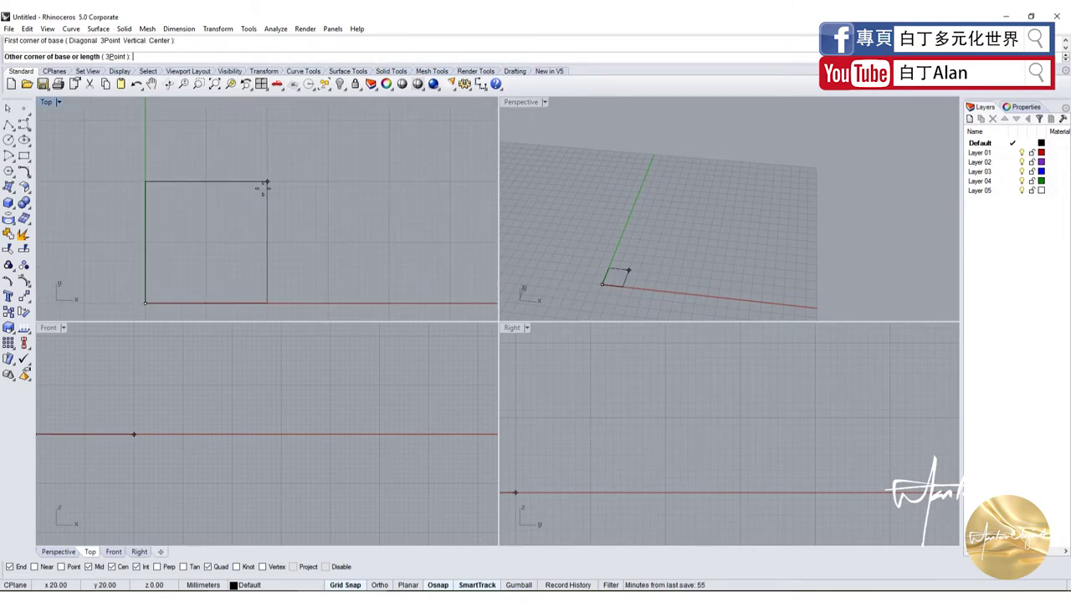
click(267, 182)
scroll(207, 457, up, 2)
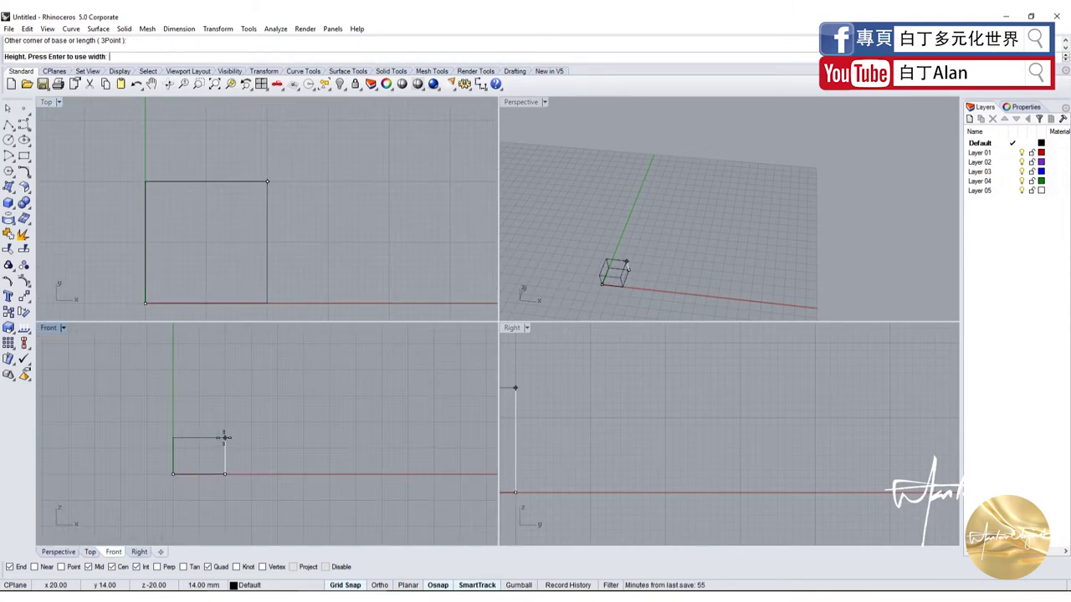
click(224, 423)
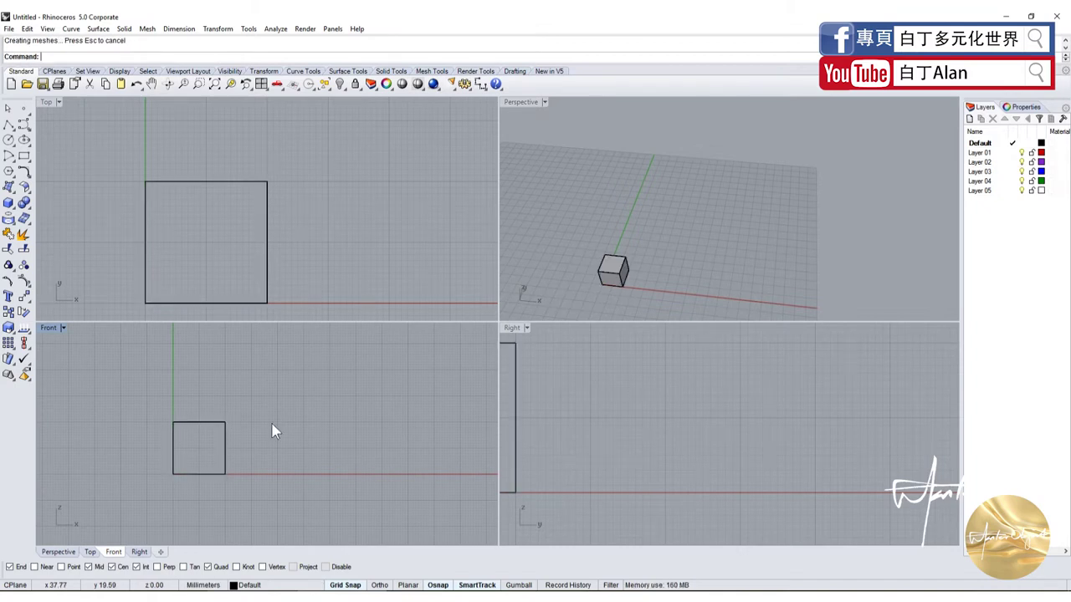
scroll(326, 239, down, 2)
scroll(326, 238, down, 1)
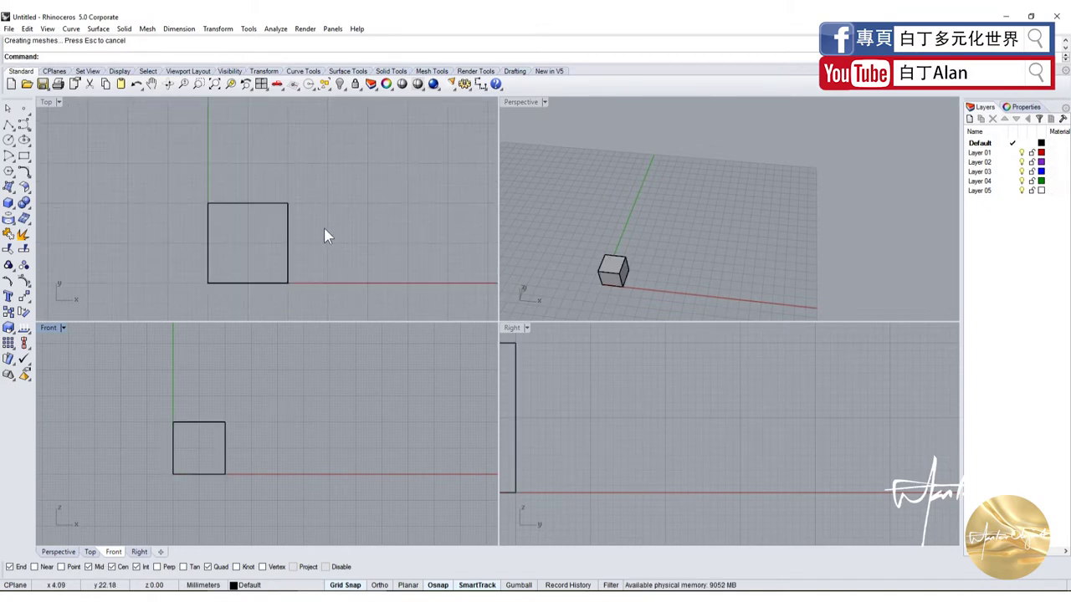
Step: Explode the box into six faces and join them into one polysurface
click(208, 238)
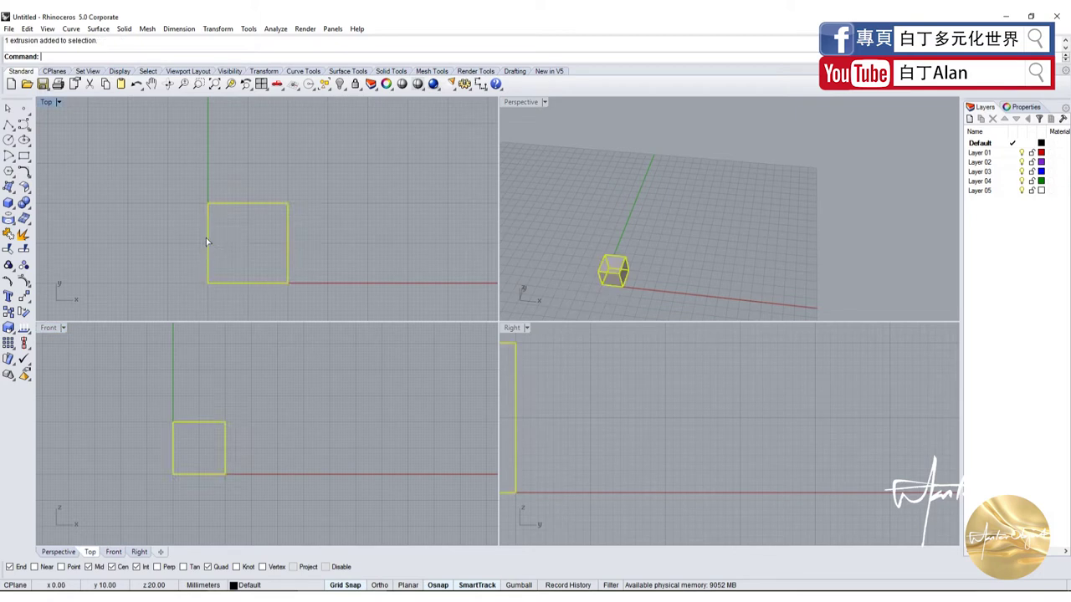
click(23, 249)
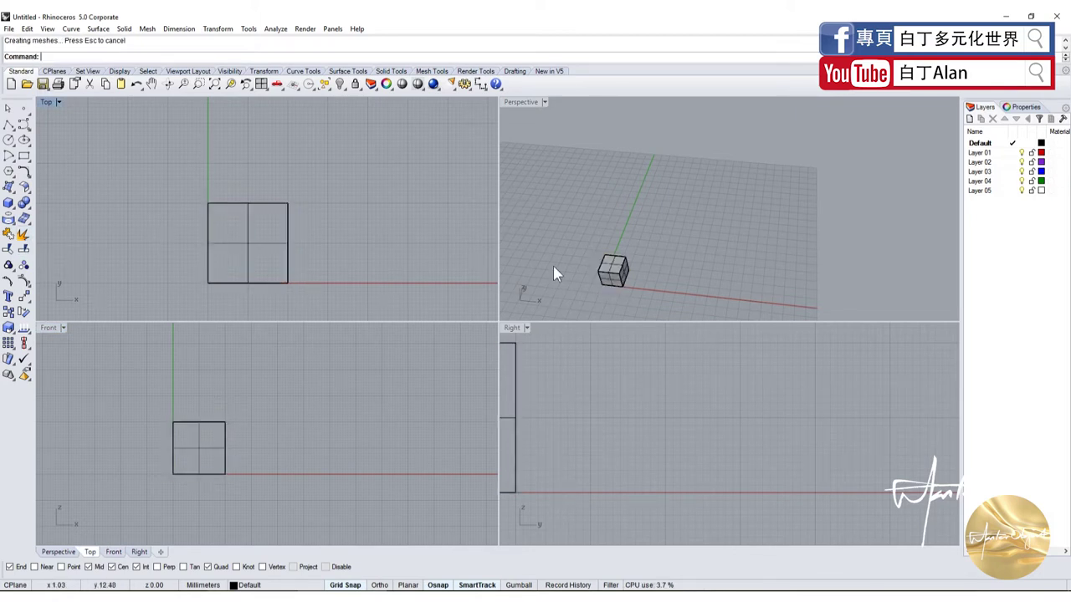
click(619, 272)
click(556, 216)
drag(556, 214, 681, 353)
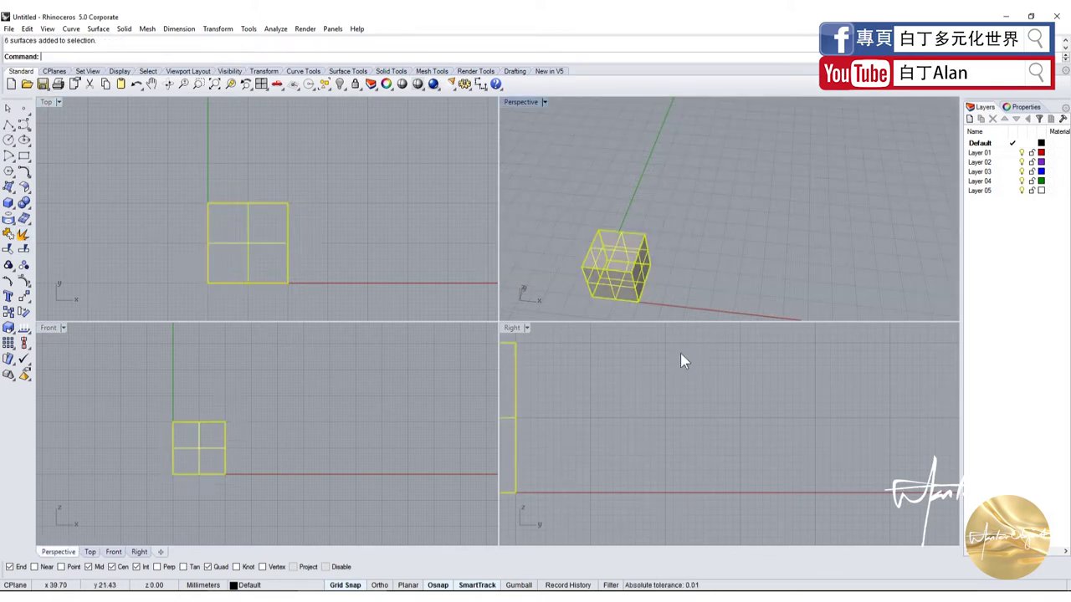
click(48, 328)
click(10, 283)
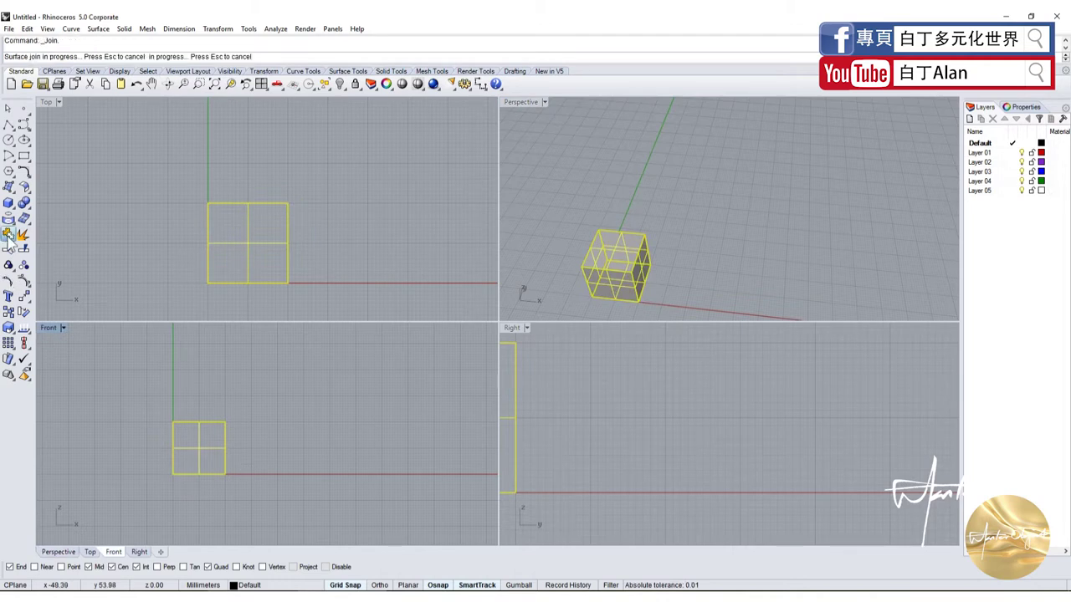
click(105, 381)
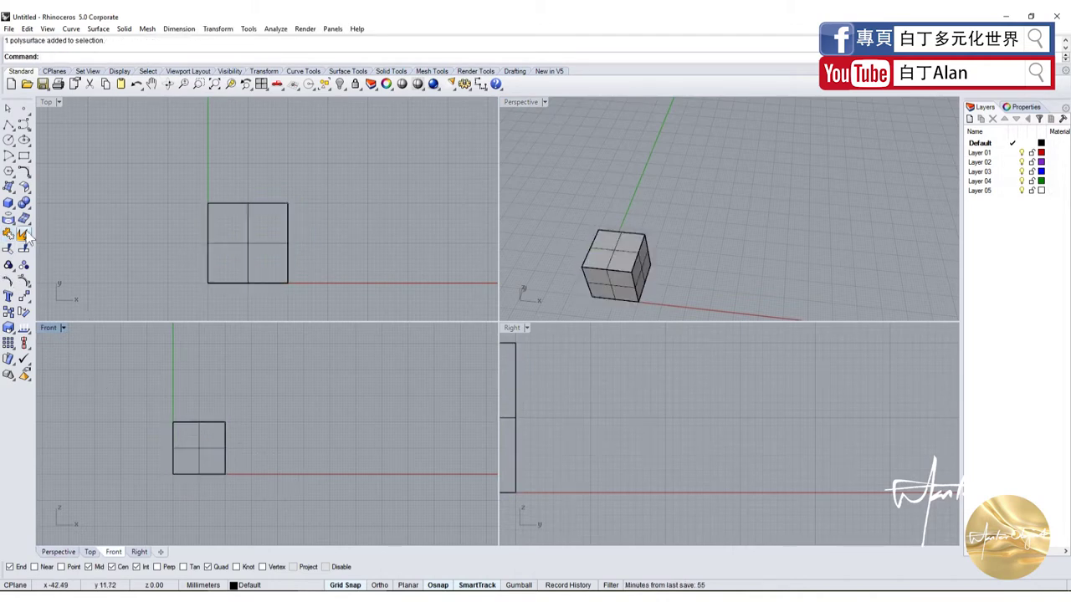
Step: Window-select the cube in the Top view, clearing the selection between attempts
mouse_move(342, 306)
mouse_down()
mouse_move(146, 150)
mouse_move(394, 371)
mouse_up()
key(Escape)
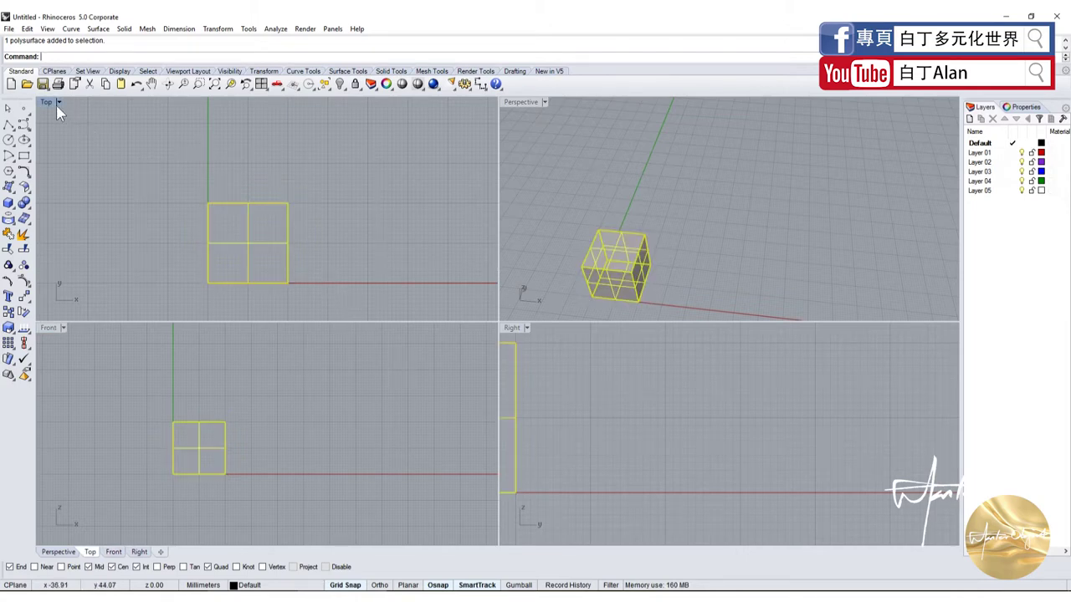
key(Escape)
drag(160, 155, 421, 340)
key(Escape)
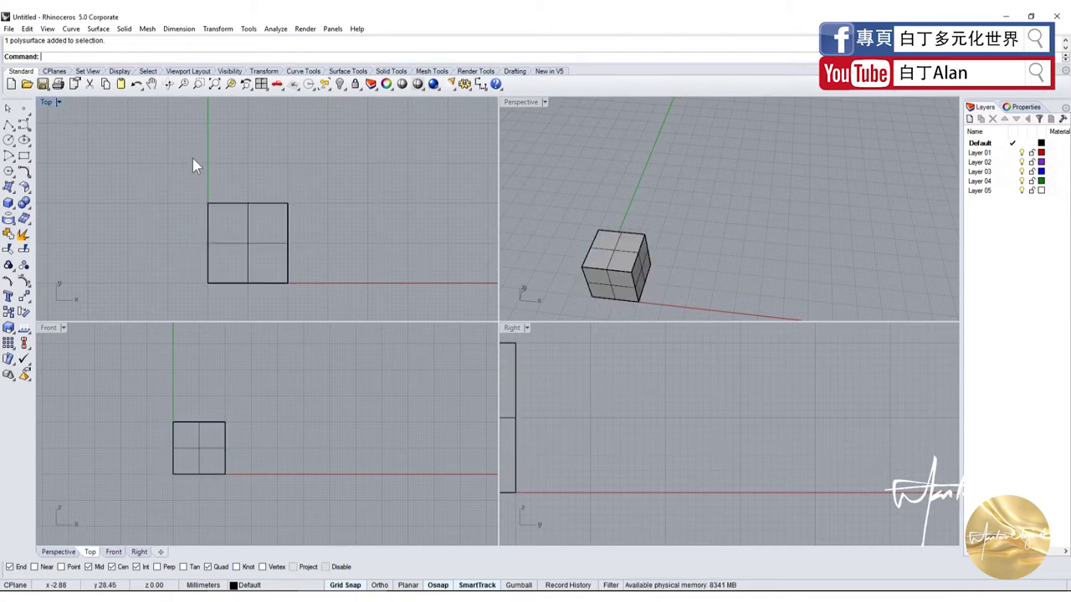
drag(144, 145, 327, 311)
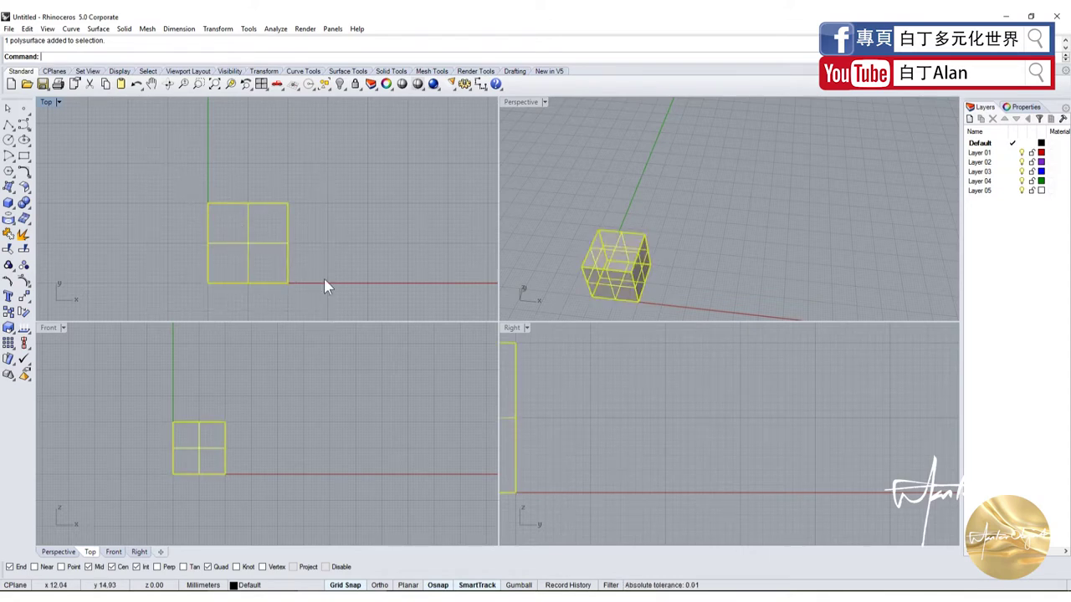
key(Escape)
drag(139, 148, 256, 247)
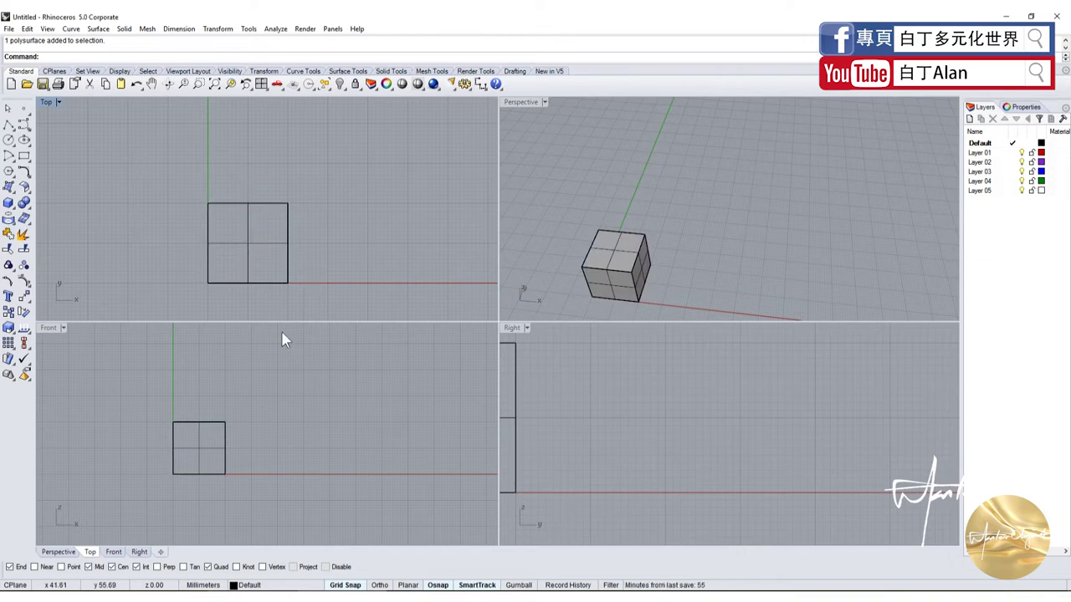
drag(333, 309, 263, 275)
Step: Select the joined cube with clicks and crossing windows to confirm it is one object
click(343, 301)
drag(337, 298, 282, 279)
click(318, 294)
drag(342, 311, 287, 282)
click(327, 288)
click(322, 289)
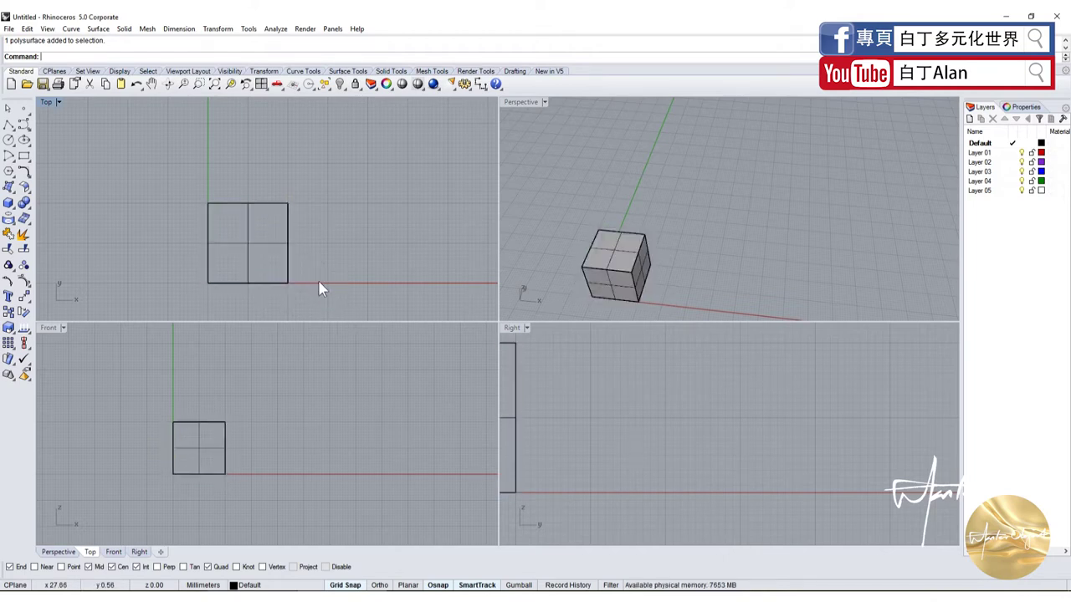
click(268, 247)
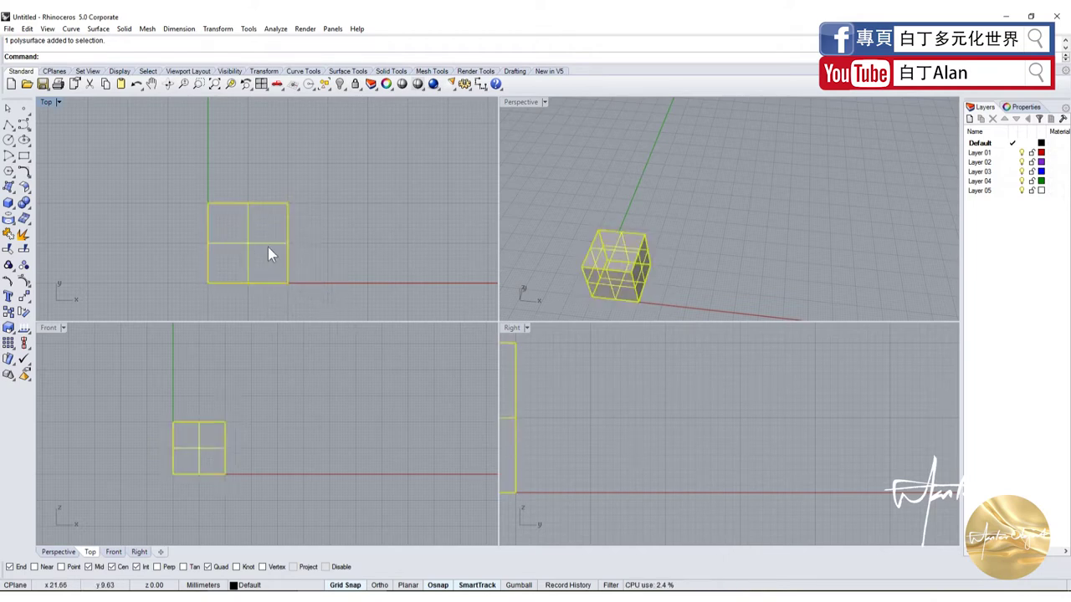
click(222, 255)
click(219, 244)
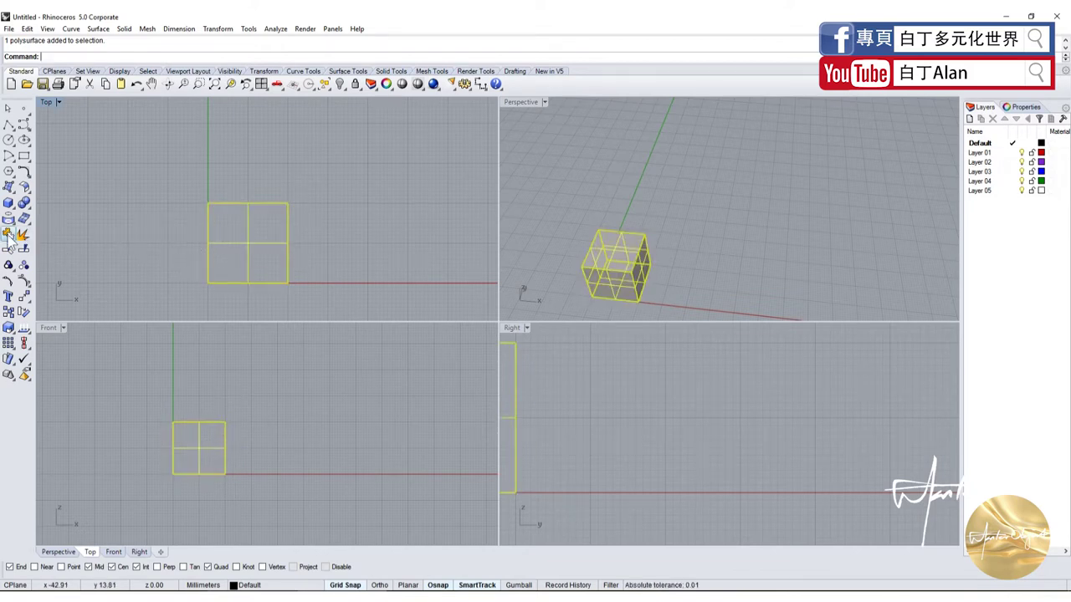
click(116, 227)
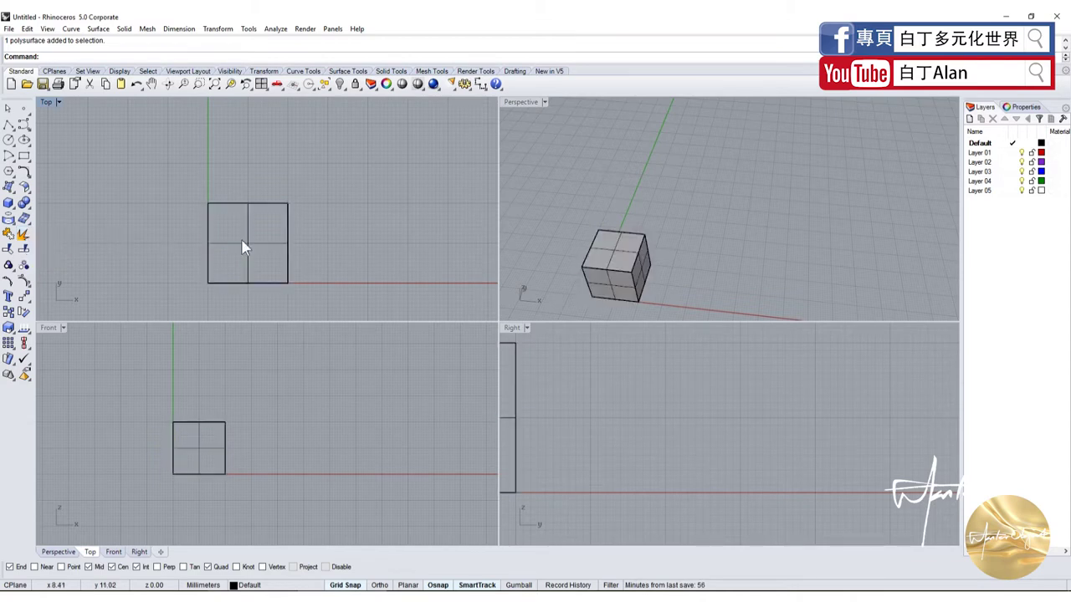
click(219, 244)
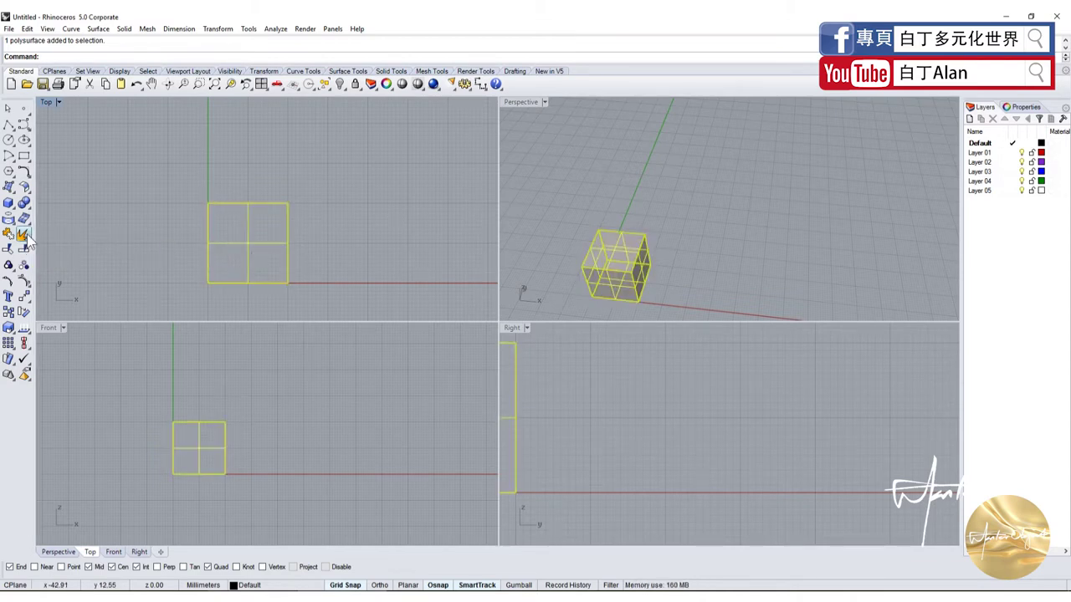
Step: Explode the cube and drag its top face off beside the box
click(24, 234)
click(251, 253)
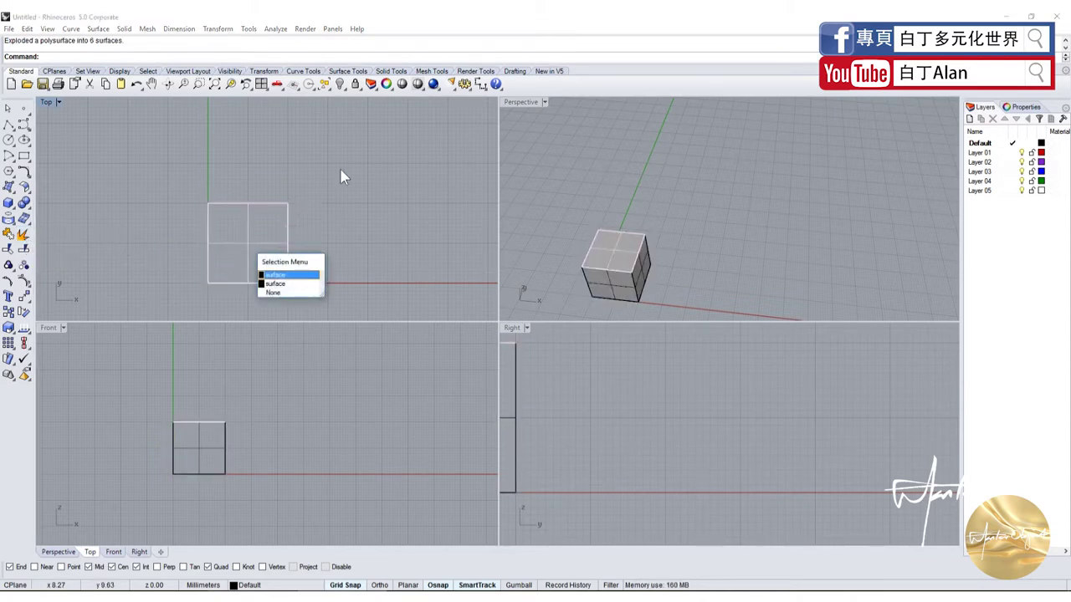
click(288, 275)
drag(254, 220, 386, 182)
click(586, 190)
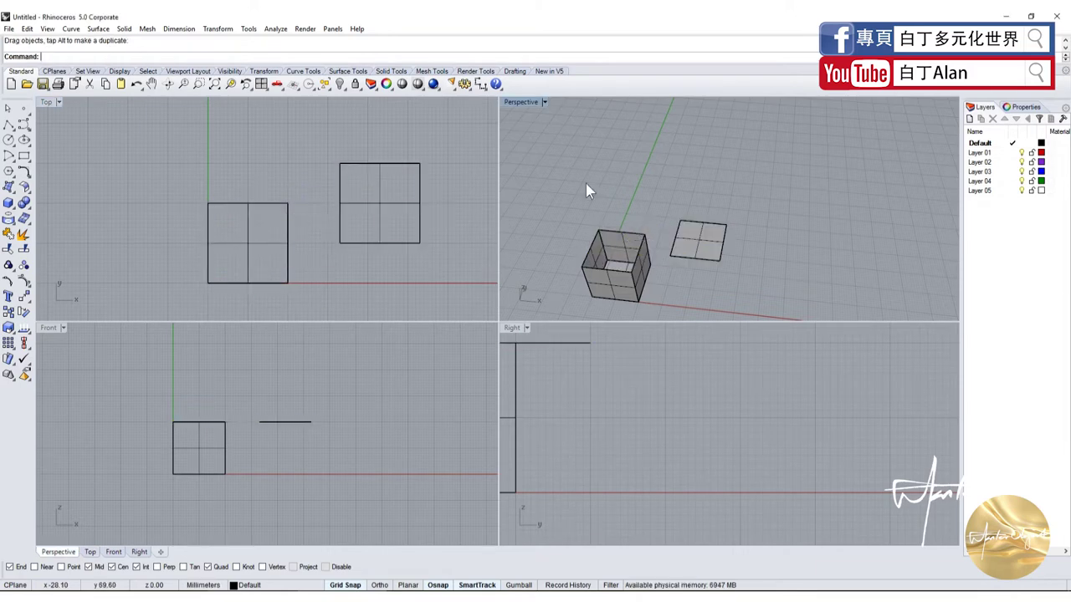
Step: In a maximized Perspective view, pull a side face and the front face out
double_click(535, 102)
mouse_move(289, 255)
mouse_down()
mouse_move(324, 301)
mouse_move(473, 292)
mouse_up()
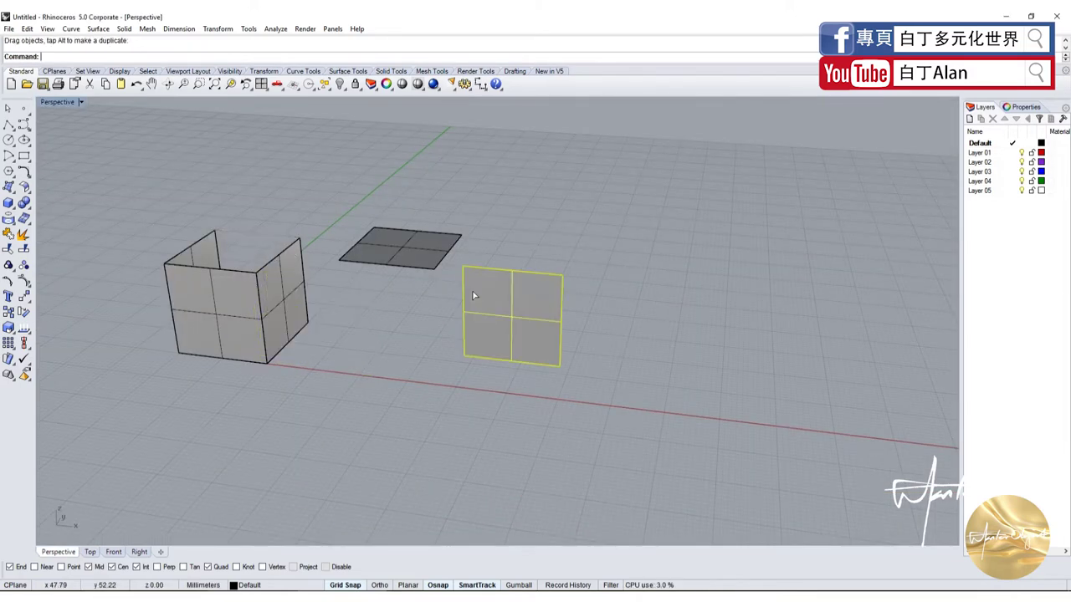
drag(218, 316, 180, 389)
click(268, 407)
click(202, 423)
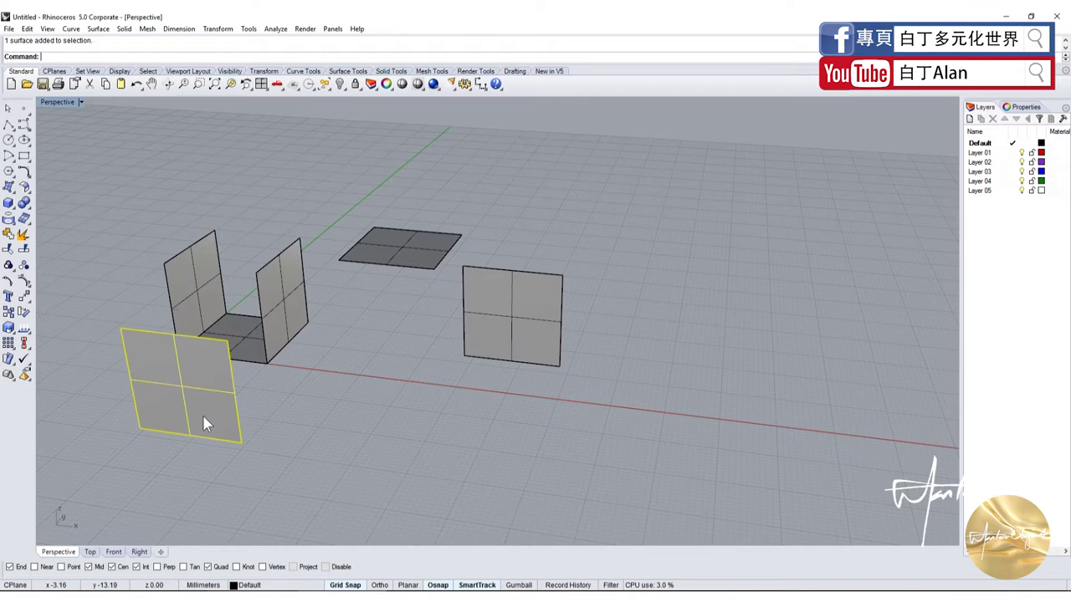
Step: Move the front face back so its corner snaps to the box's corner
click(24, 298)
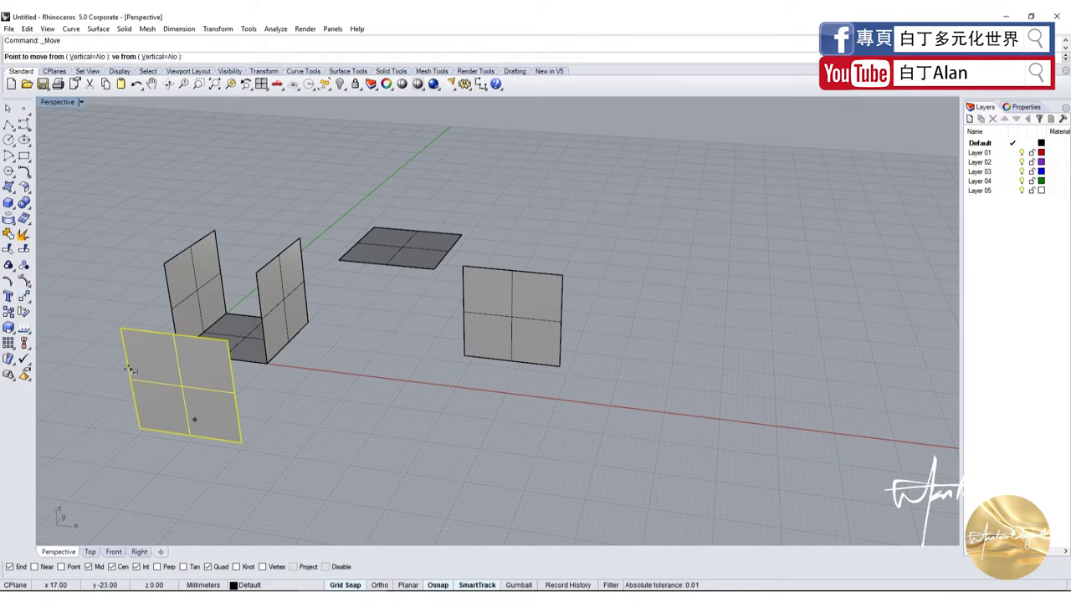
click(241, 442)
click(267, 364)
right_drag(266, 365, 244, 374)
key(Escape)
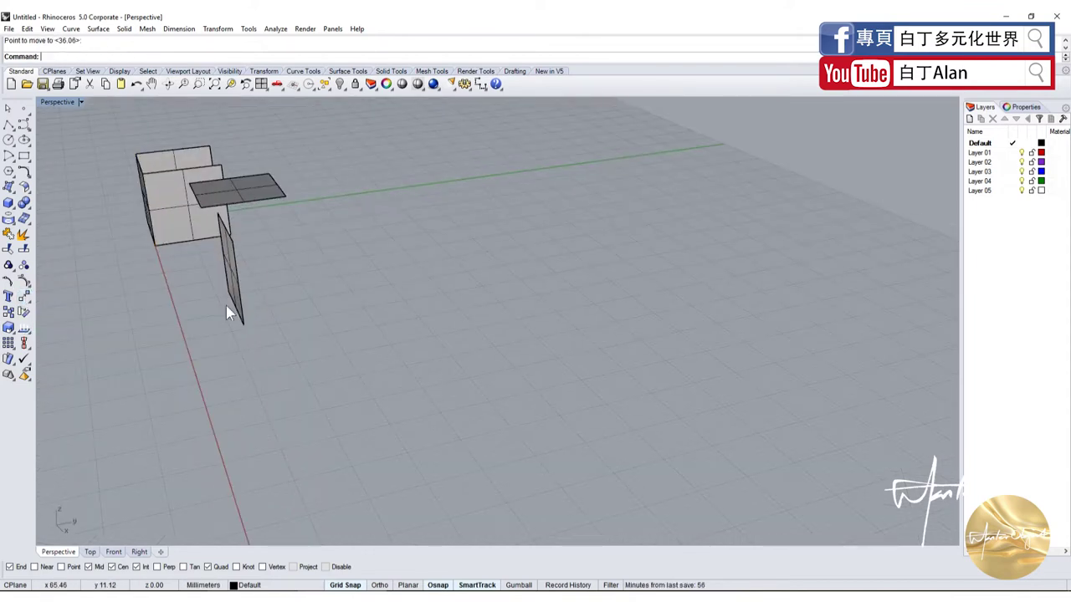
Step: Move the standing panel back onto the box's front opening
click(226, 305)
right_click(239, 316)
click(244, 323)
mouse_move(245, 323)
right_down()
mouse_move(223, 320)
mouse_move(519, 171)
right_up()
click(407, 180)
right_drag(408, 180, 378, 270)
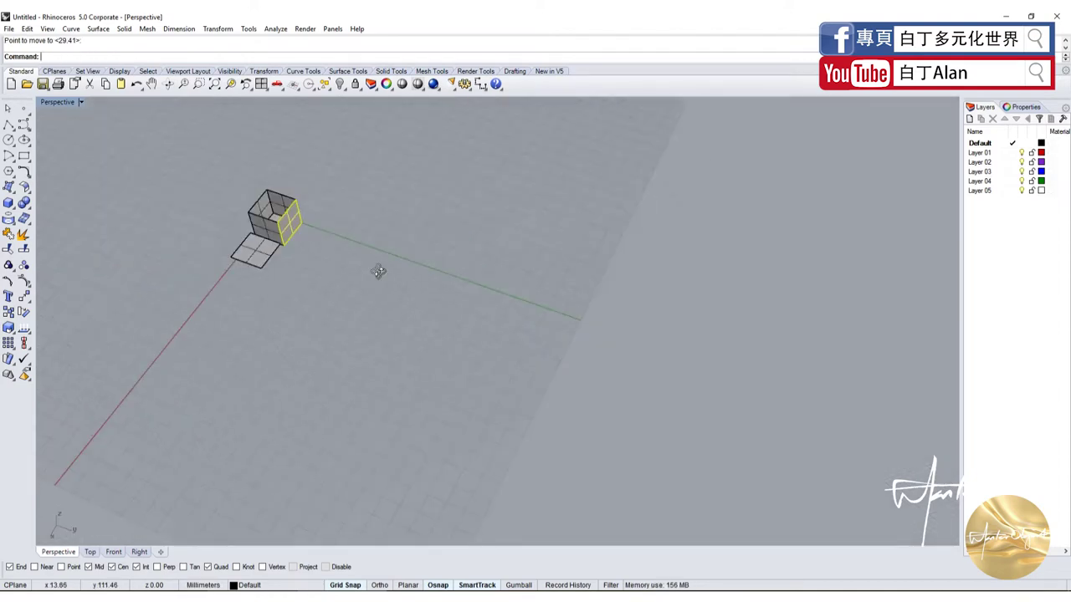
scroll(286, 214, up, 3)
Step: Slide the loose flat top panel up and to the right beside the box
click(125, 332)
mouse_move(131, 333)
right_down()
mouse_move(103, 298)
mouse_move(260, 278)
mouse_move(366, 362)
mouse_move(353, 381)
right_up()
click(366, 363)
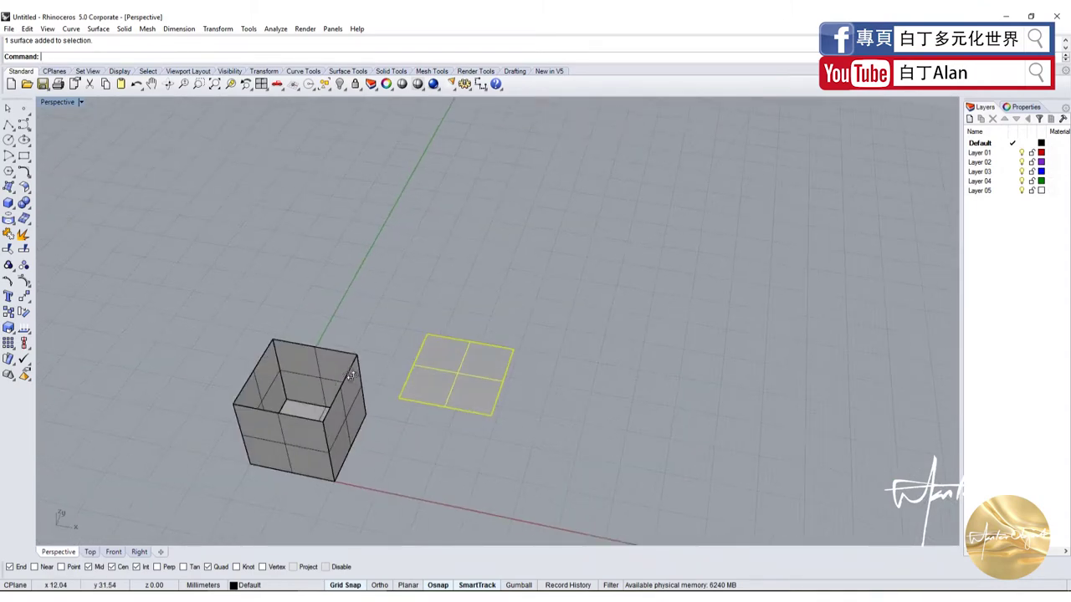
scroll(353, 381, up, 3)
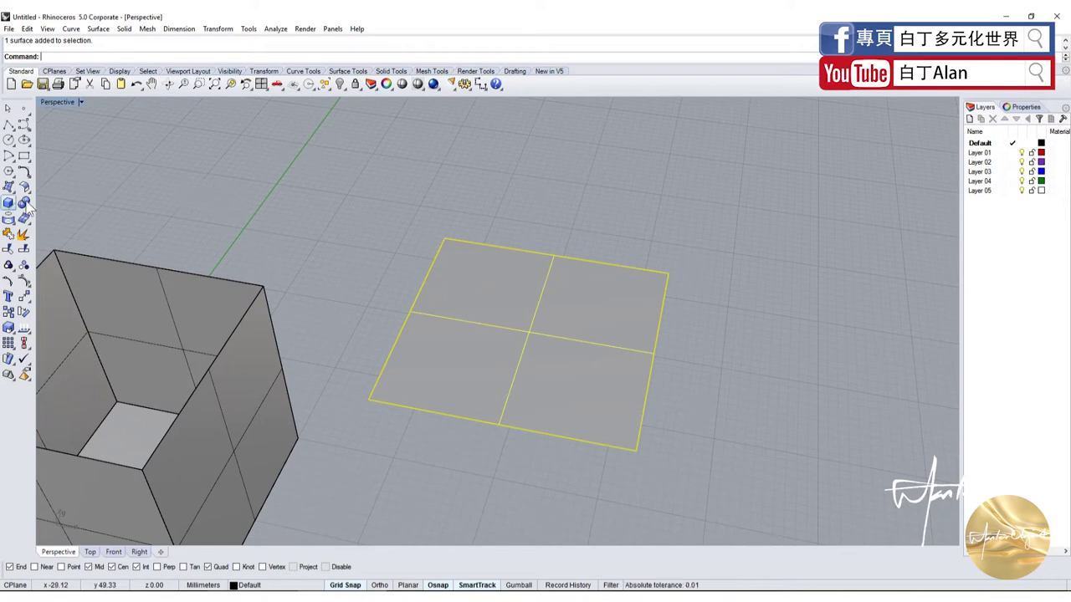
drag(417, 316, 563, 273)
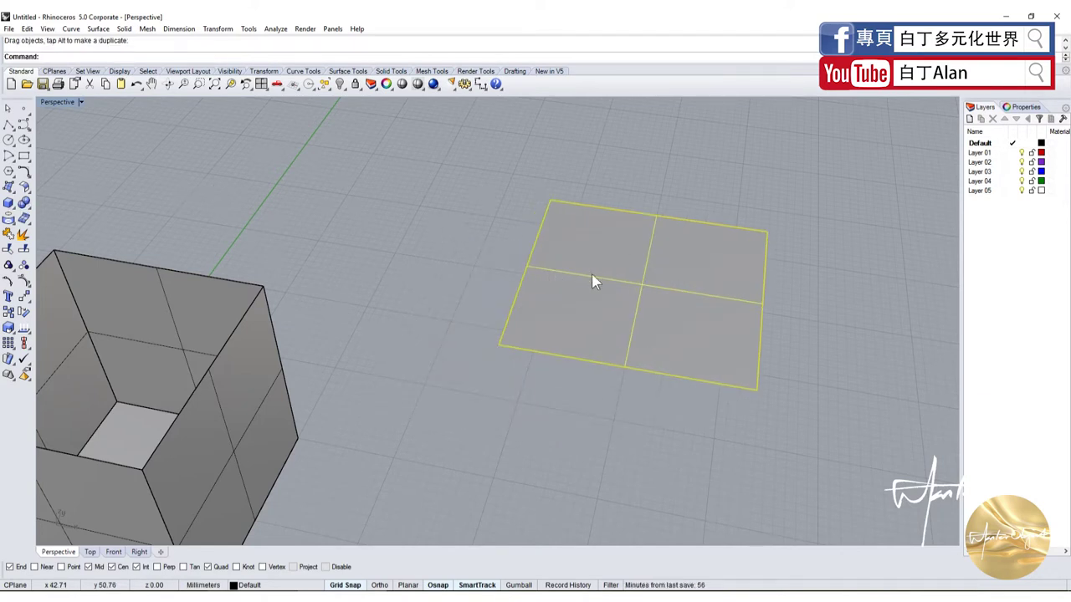
scroll(591, 280, down, 5)
scroll(456, 310, up, 2)
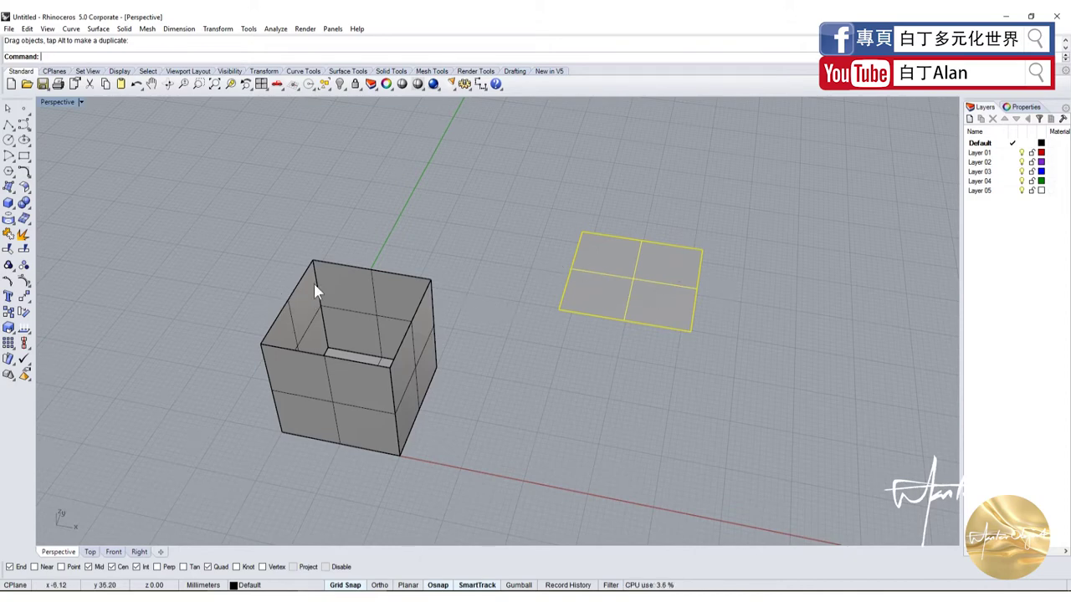
Step: Move the square surface by its corner onto the top of the open box
click(602, 356)
click(582, 297)
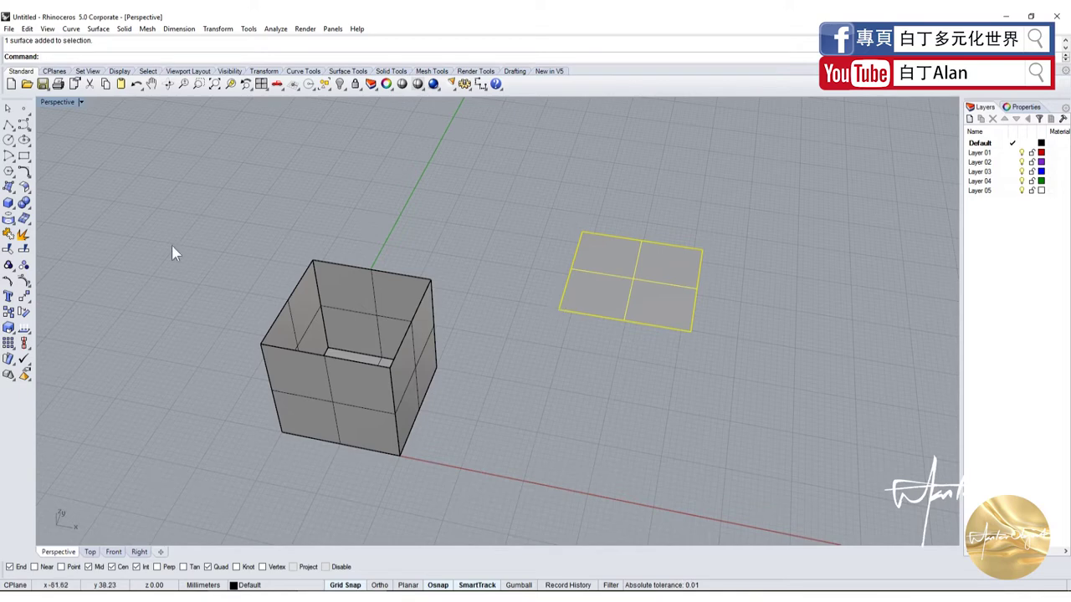
click(24, 296)
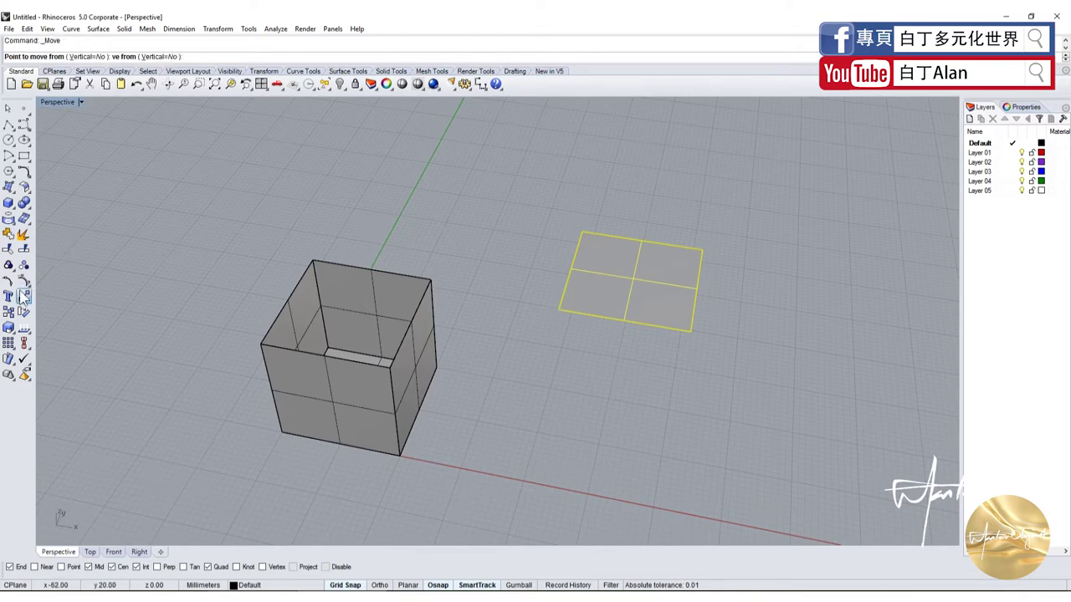
click(558, 309)
click(261, 345)
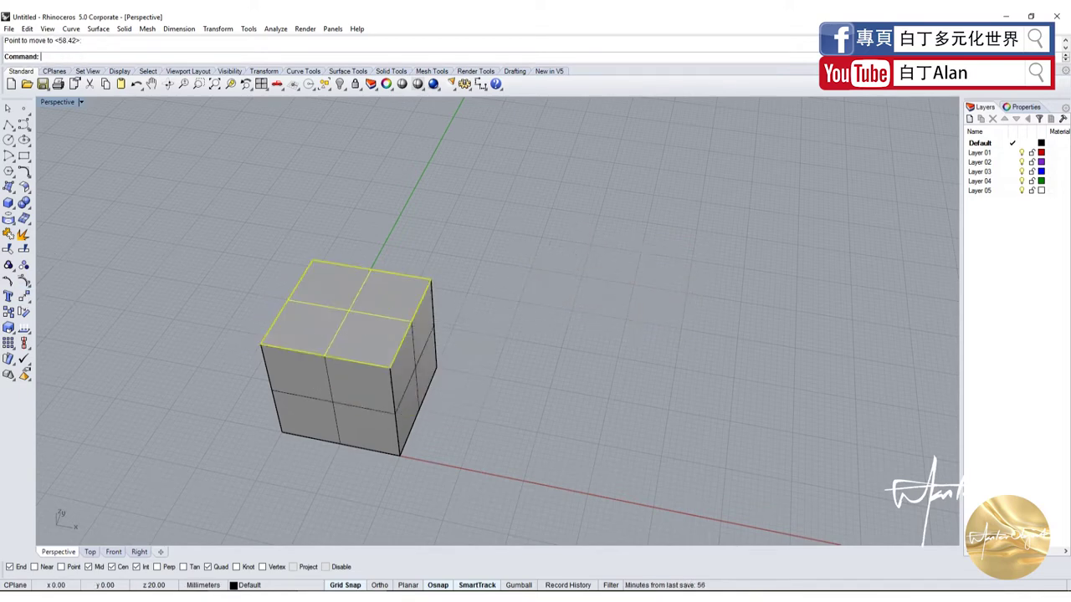
click(204, 244)
Step: Join all six faces into a closed cube, undoing a trial drag afterwards
drag(179, 204, 566, 521)
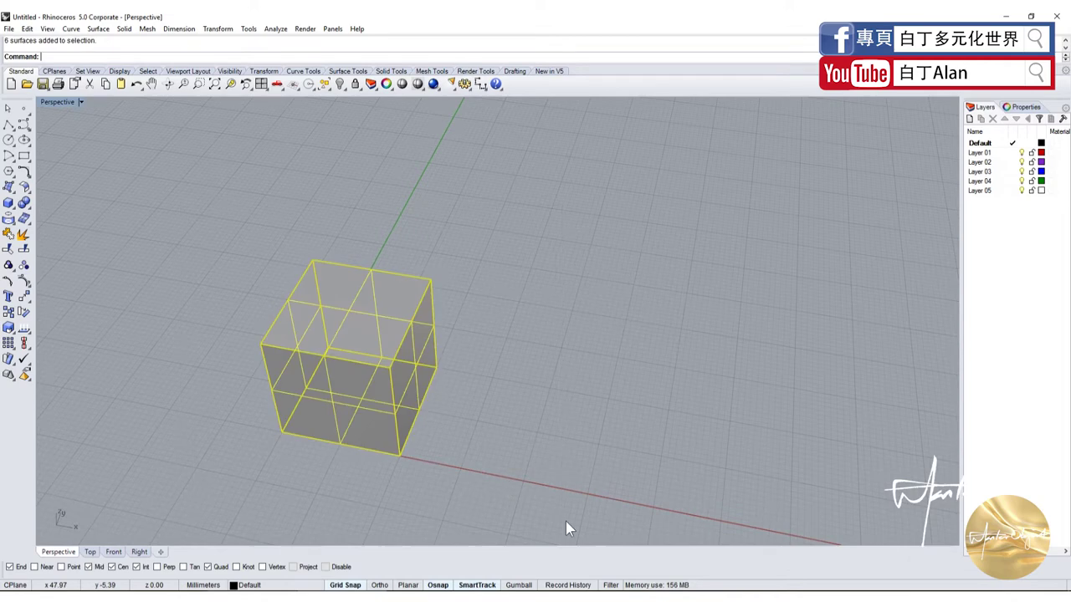
click(8, 234)
drag(270, 339, 539, 326)
click(655, 406)
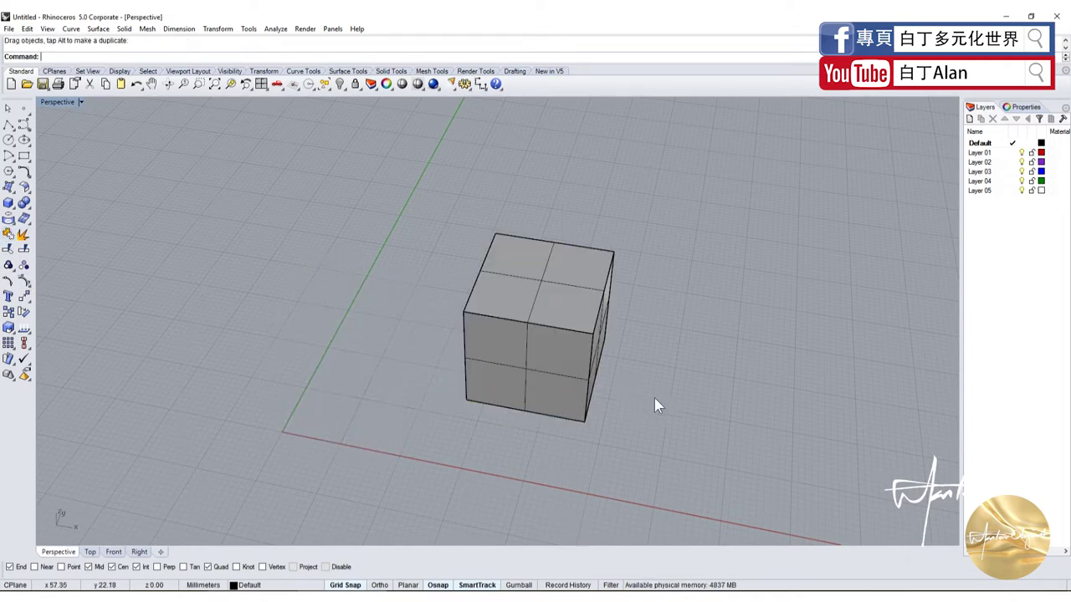
key(ctrl+z)
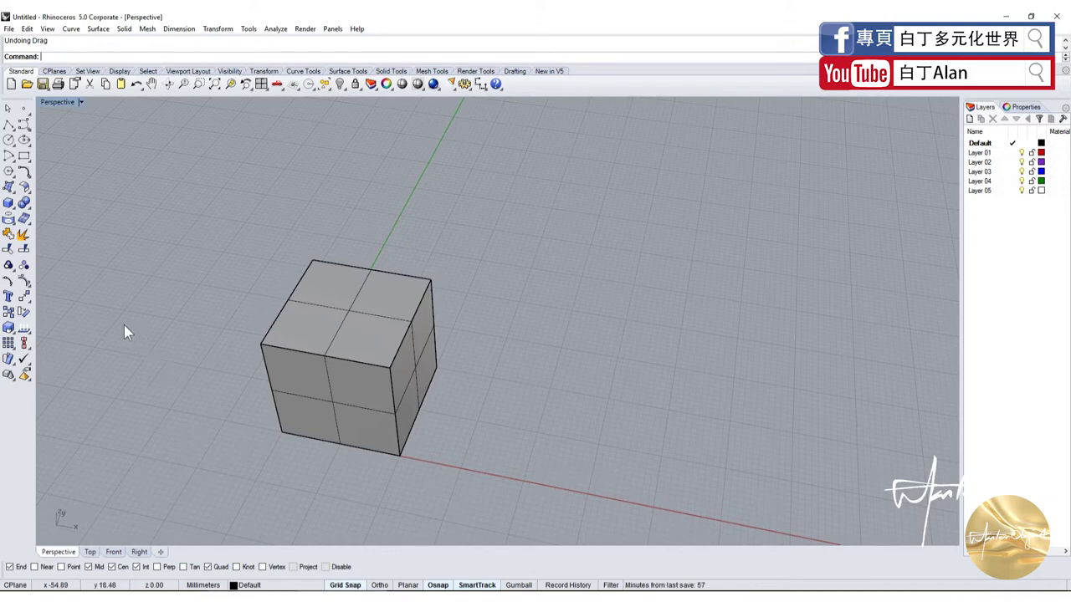
scroll(84, 261, down, 3)
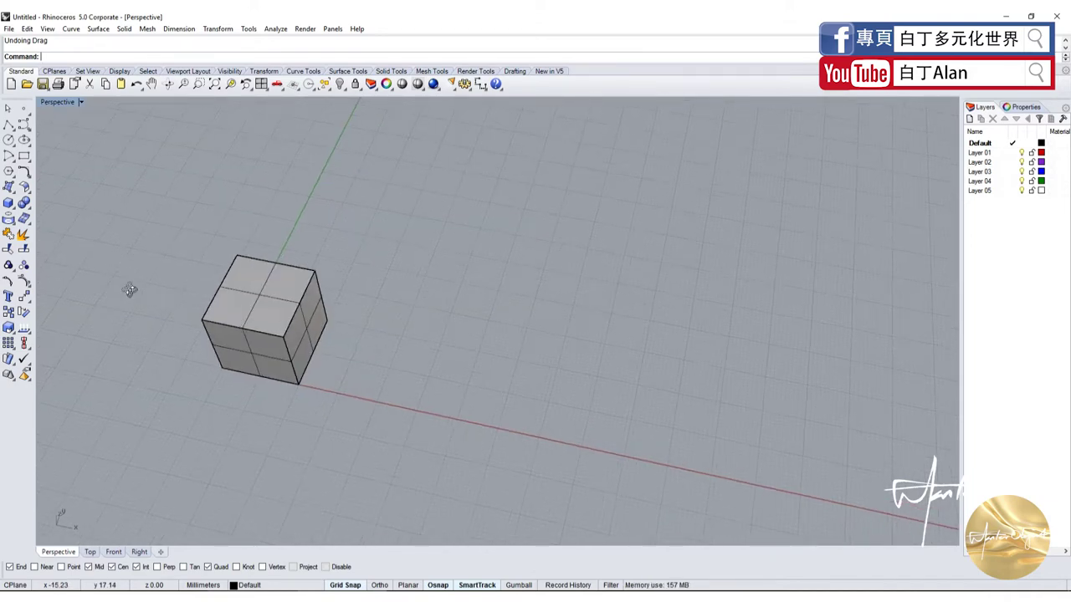
Step: Draw a larger box against the cube's right side, base in Top, height in Front
click(280, 308)
key(Escape)
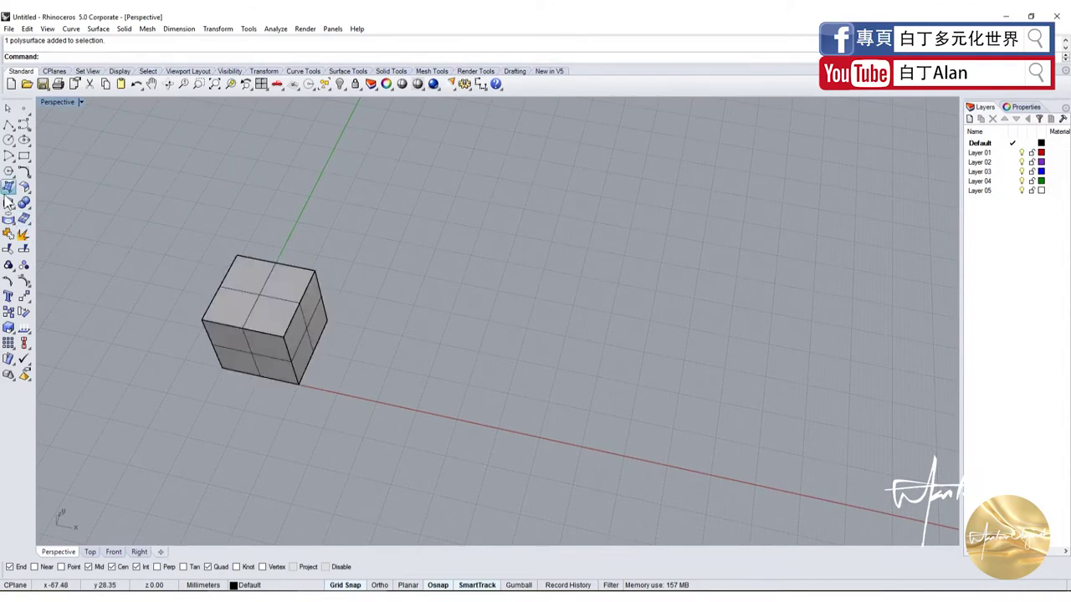
click(8, 203)
double_click(58, 101)
click(288, 156)
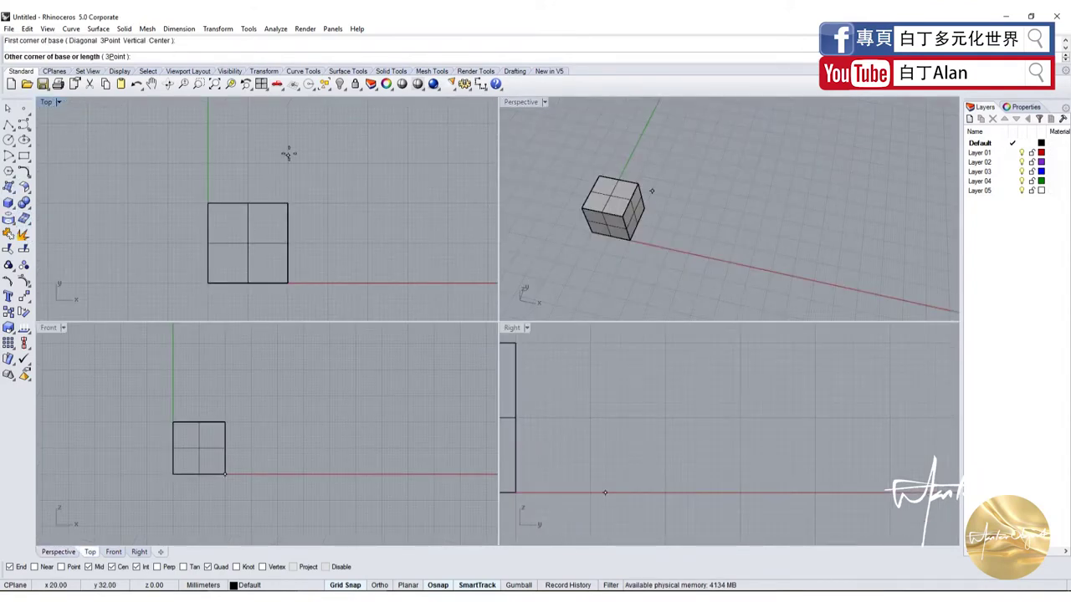
click(416, 251)
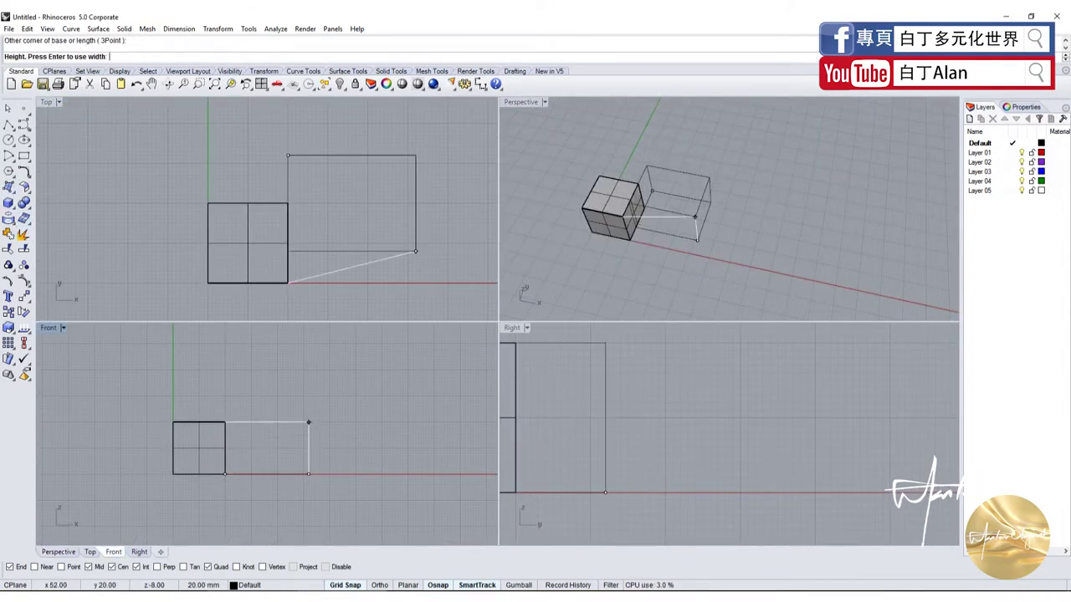
click(220, 419)
scroll(663, 181, up, 3)
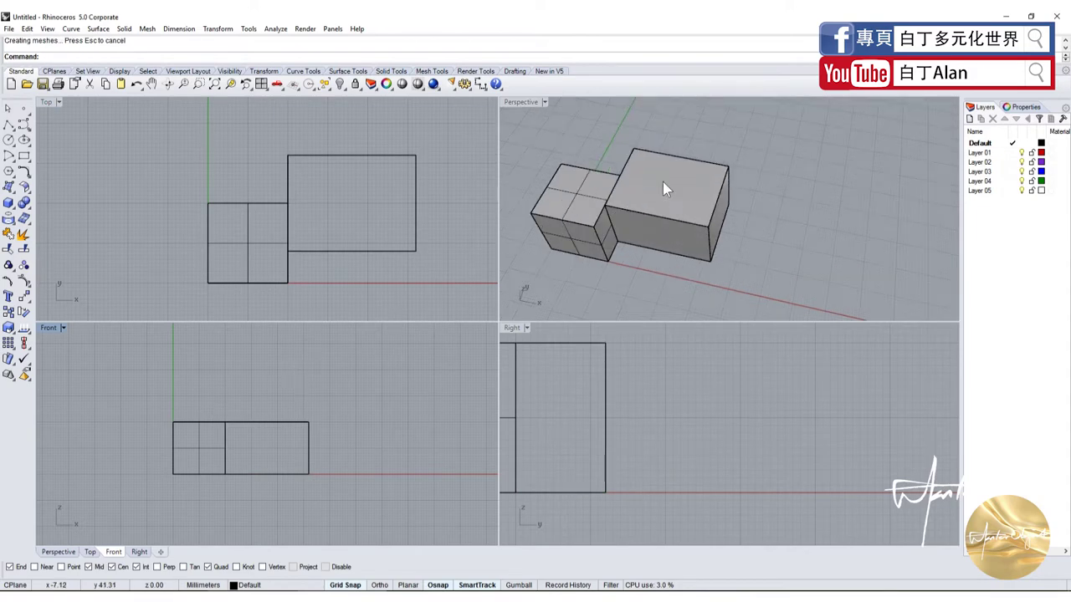
double_click(520, 101)
scroll(502, 200, down, 3)
right_drag(486, 326, 414, 302)
click(414, 303)
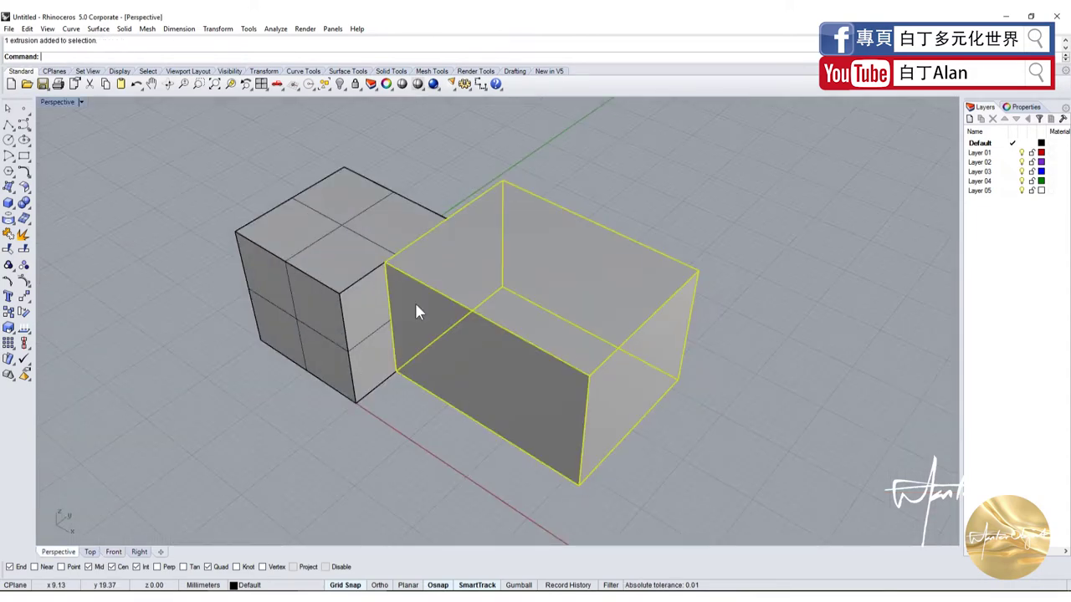
click(347, 326)
click(483, 371)
click(378, 475)
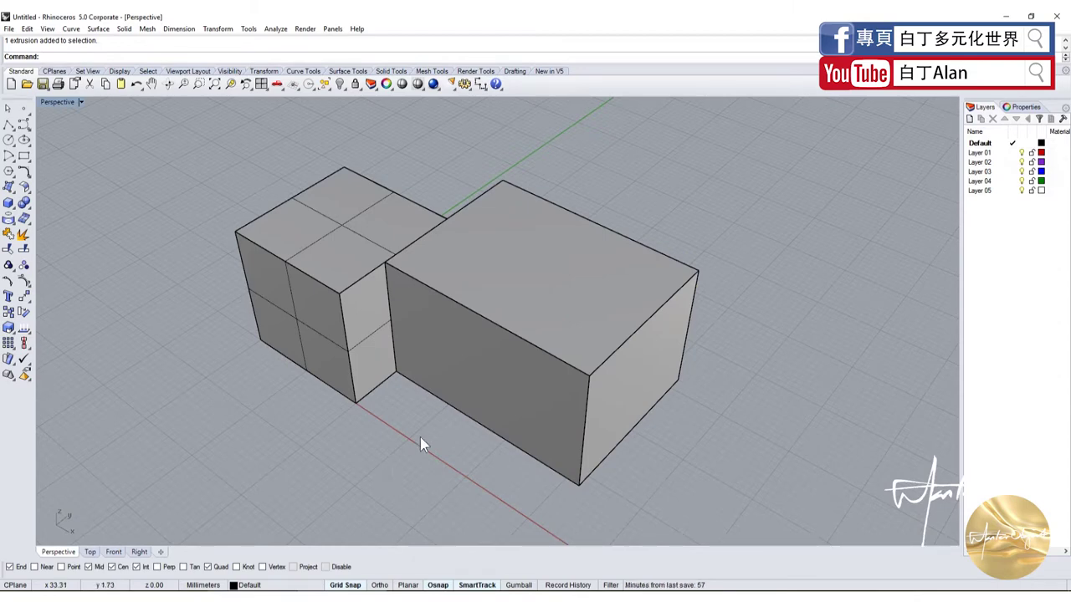
drag(401, 354, 640, 377)
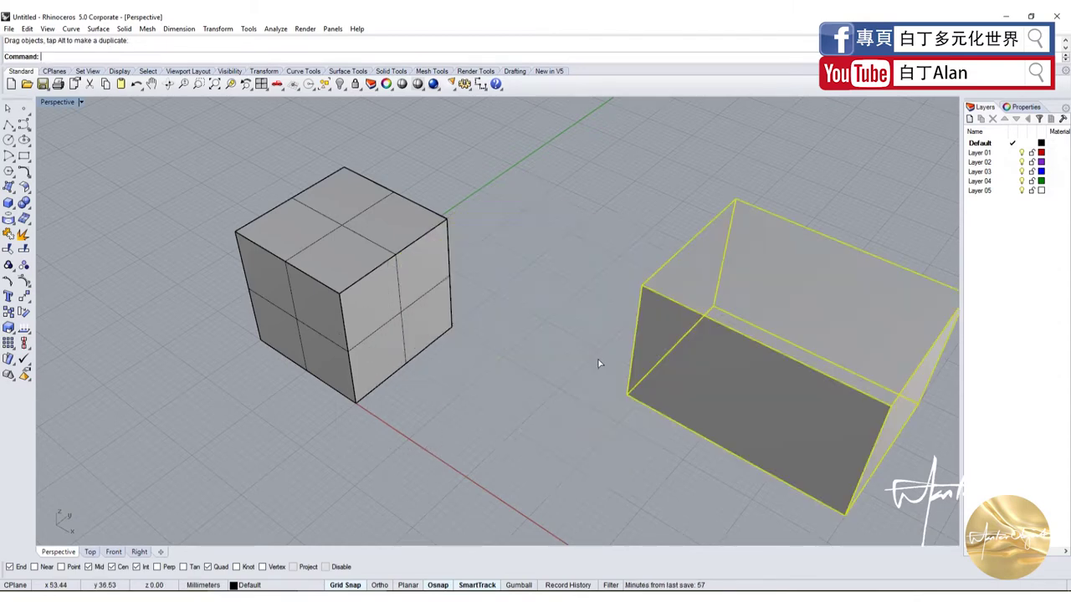
drag(343, 304, 573, 339)
click(514, 460)
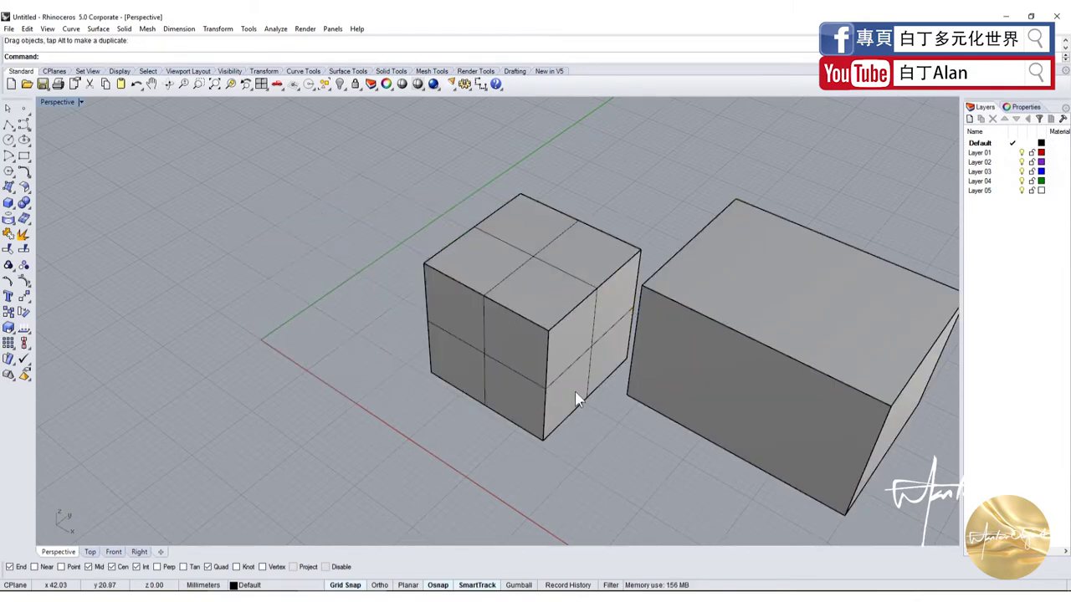
key(ctrl+z)
key(ctrl+z)
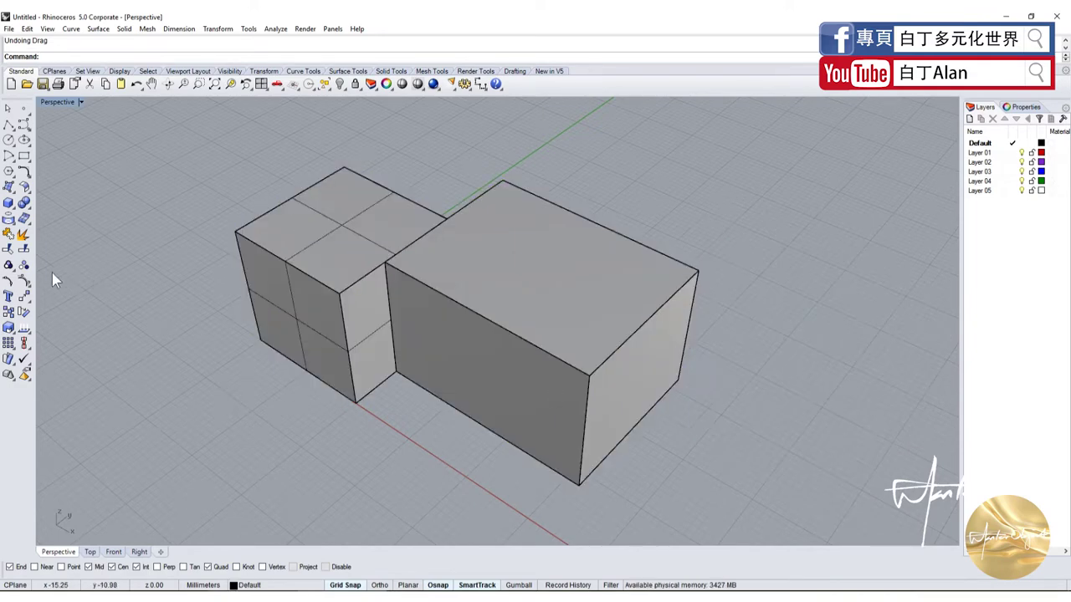
key(ctrl+a)
click(23, 297)
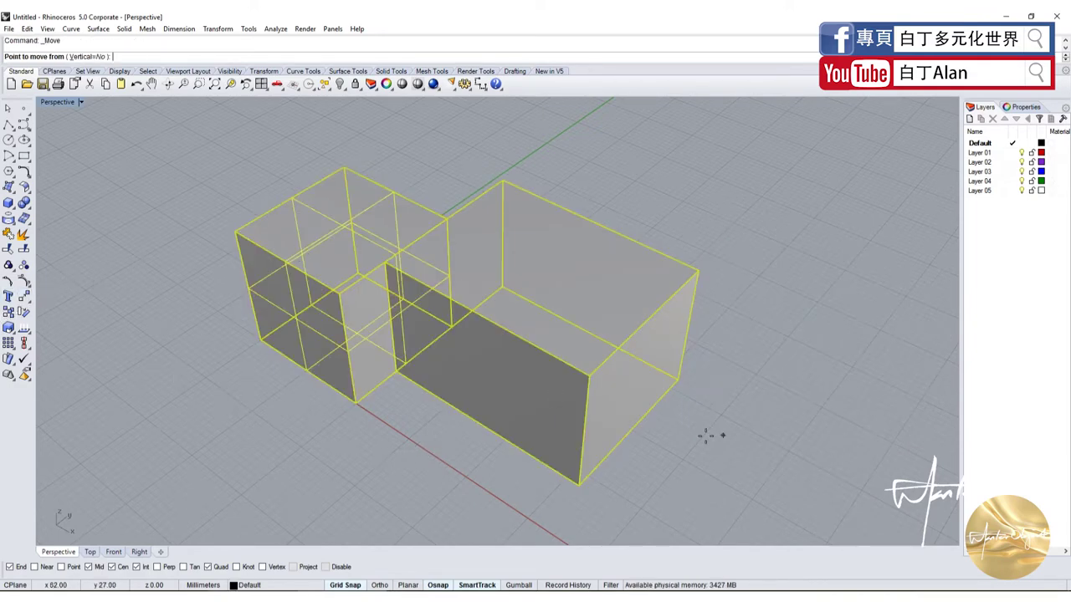
click(679, 382)
click(770, 428)
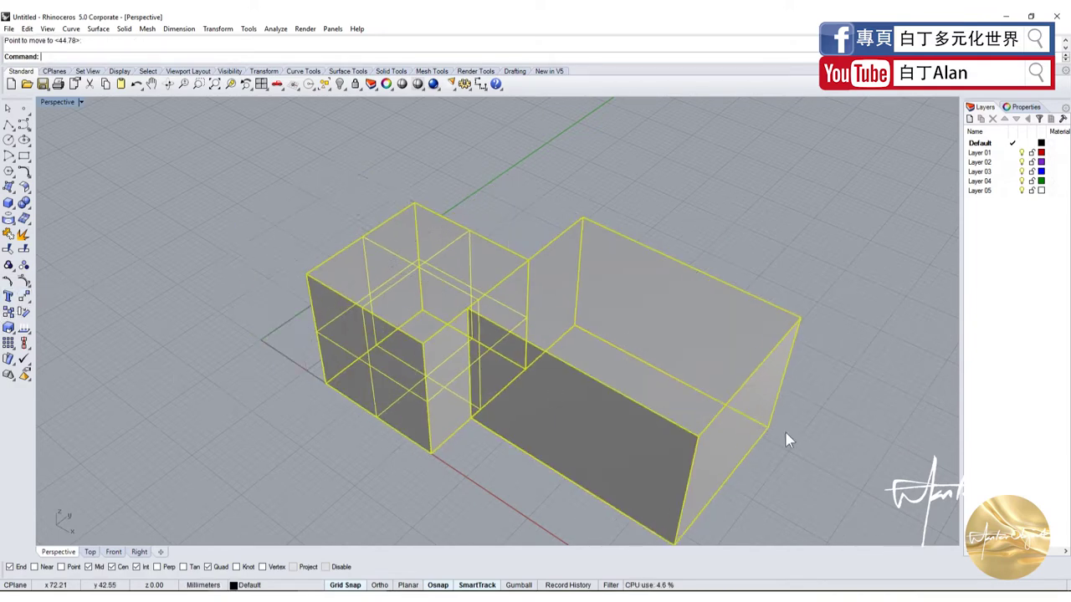
key(ctrl+a)
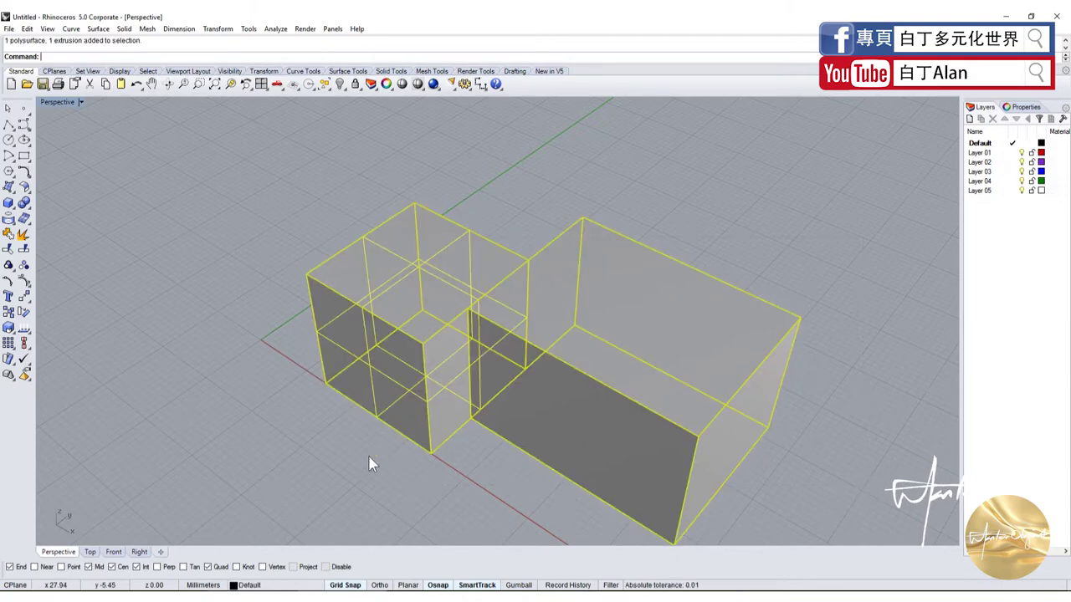
key(ctrl+z)
click(300, 460)
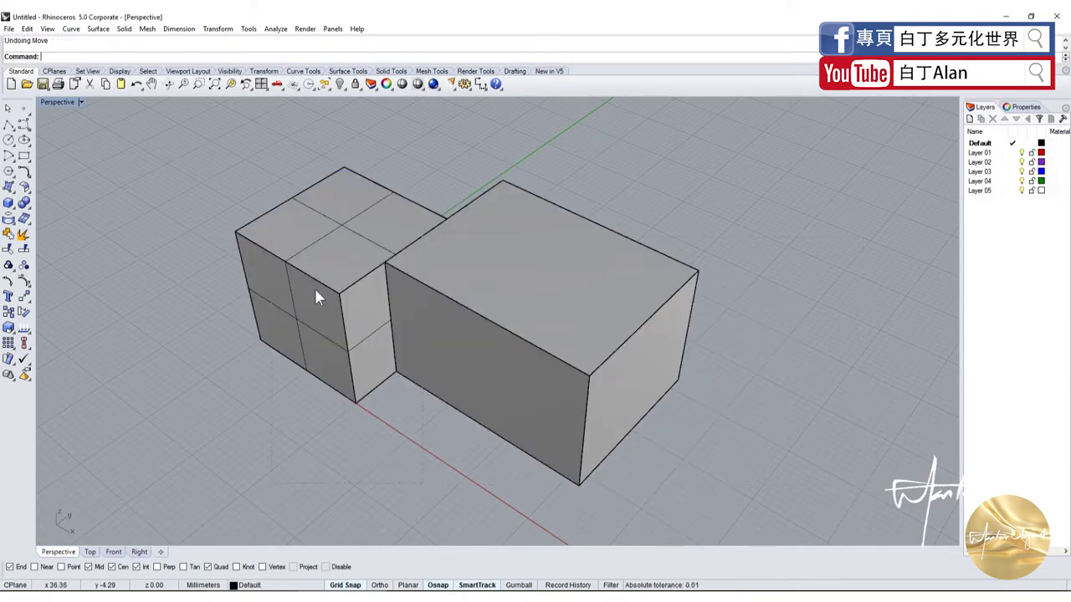
key(ctrl+a)
Step: Select both boxes and group them
click(246, 422)
key(ctrl+a)
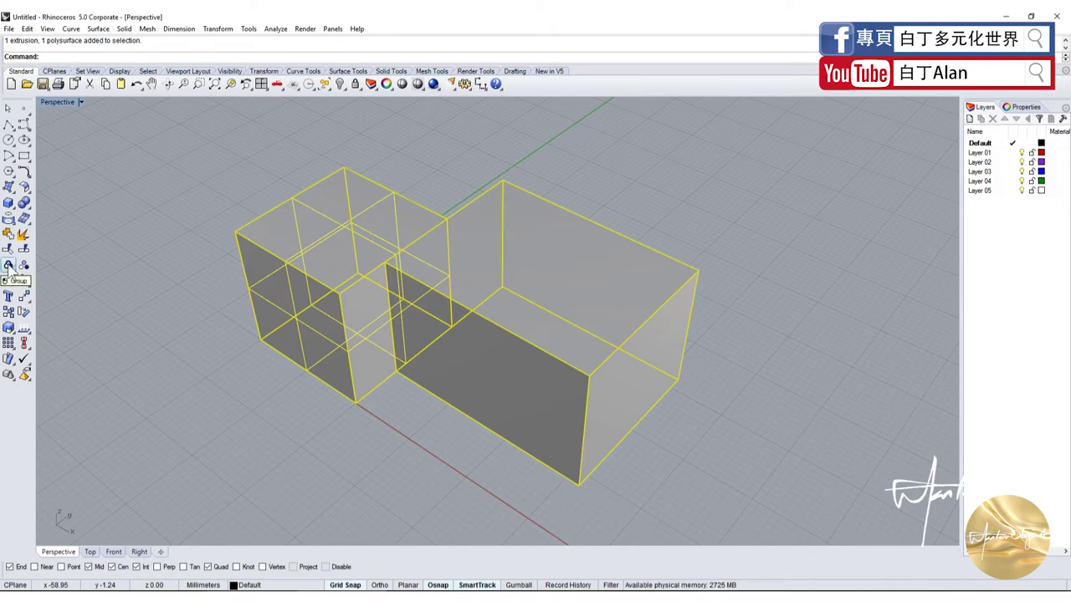
click(174, 393)
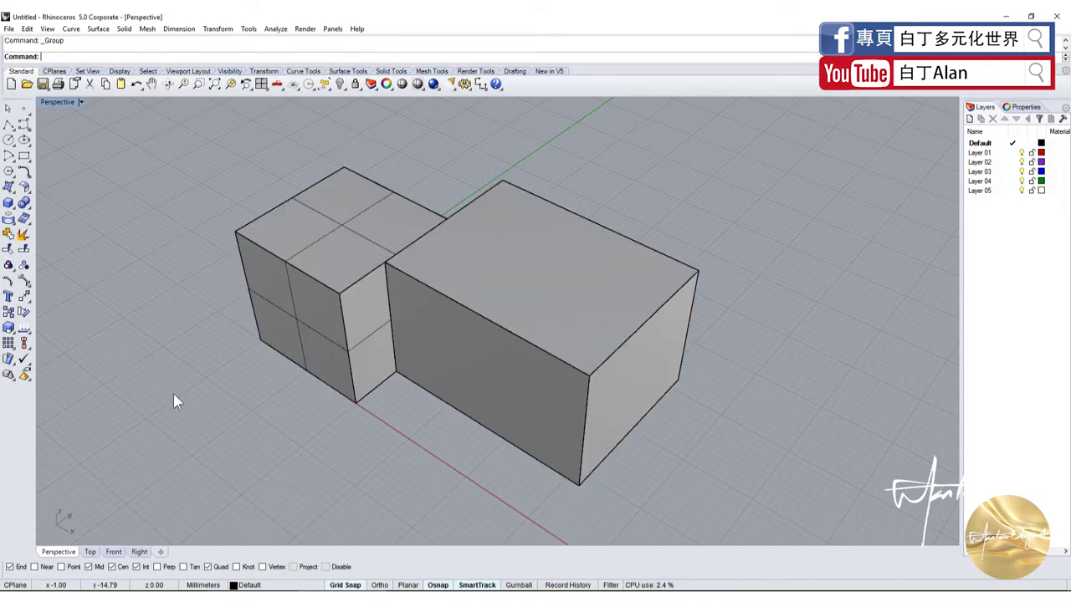
Step: Test the group by dragging it, then undo, redo and undo the move
drag(393, 376, 559, 415)
click(285, 380)
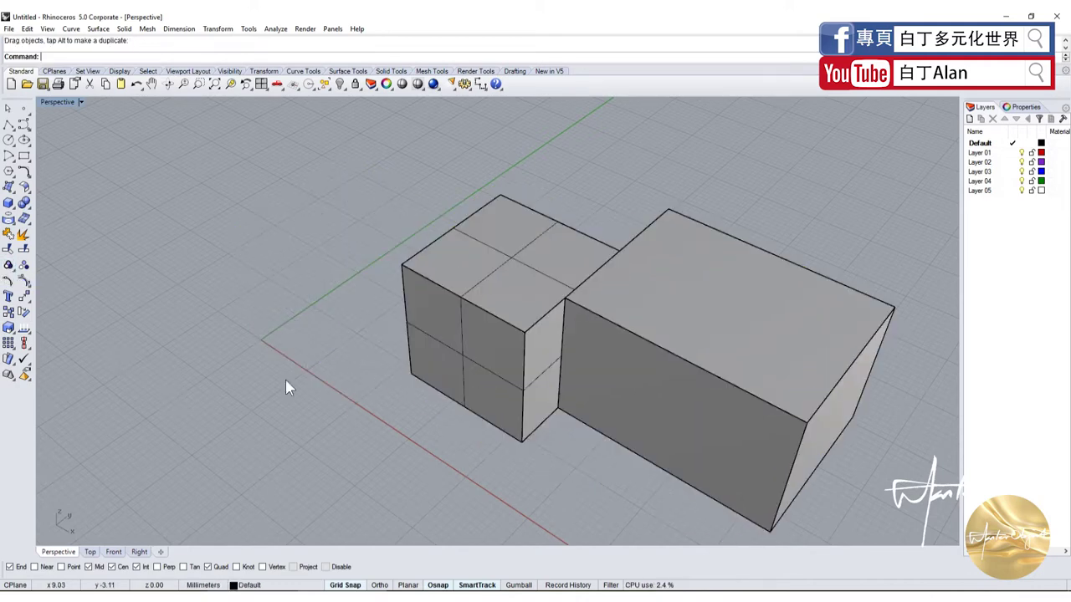
key(ctrl+z)
click(229, 389)
key(ctrl+y)
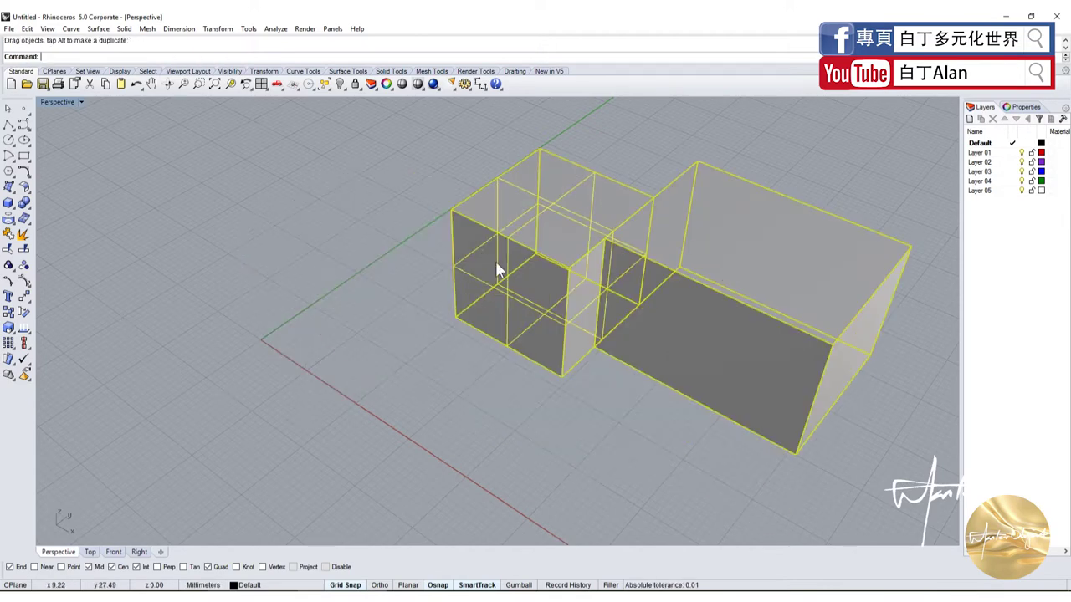
key(ctrl+z)
click(291, 428)
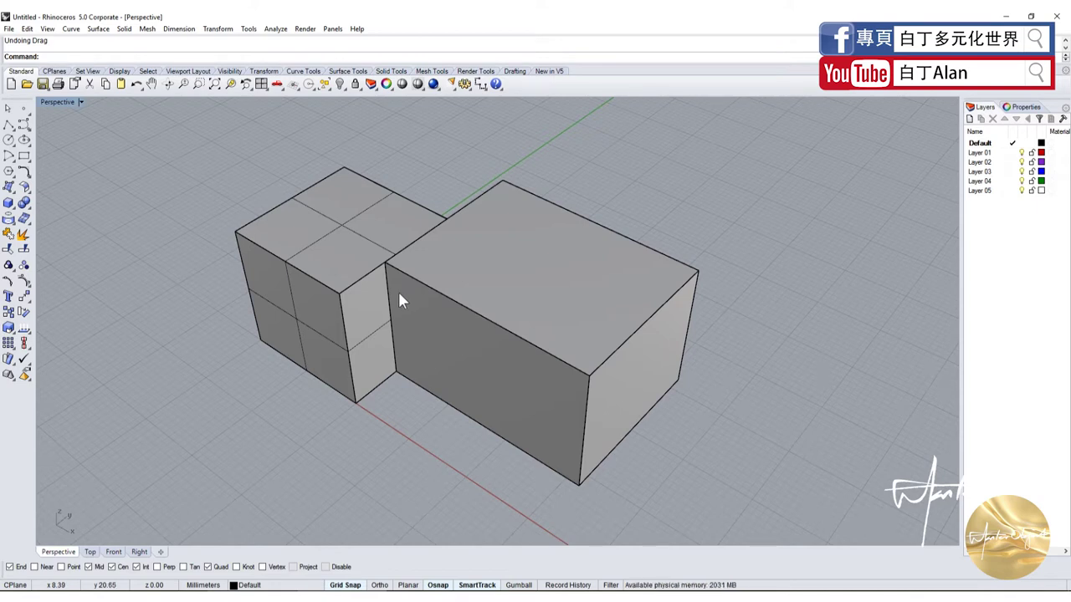
key(ctrl+a)
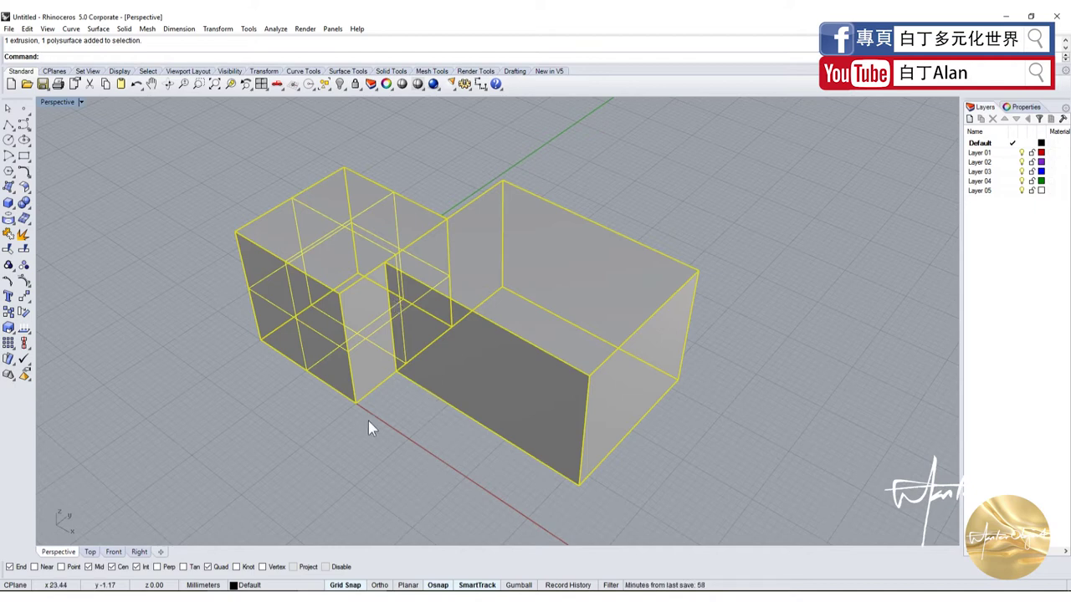
Step: Try the Ungroup button with both boxes selected, then clear the selection
right_click(25, 277)
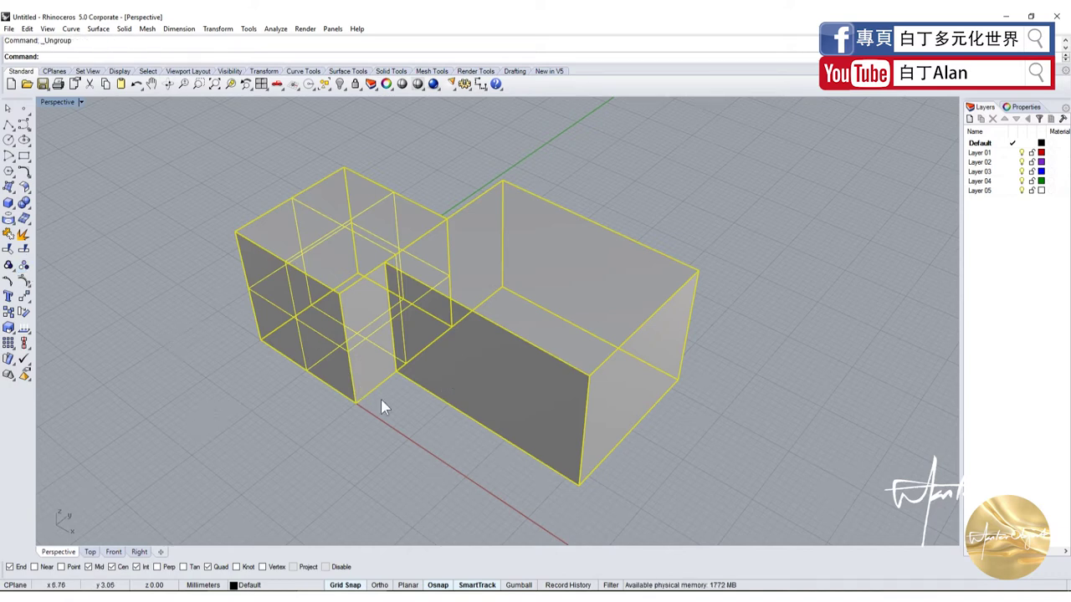
click(248, 389)
key(ctrl+a)
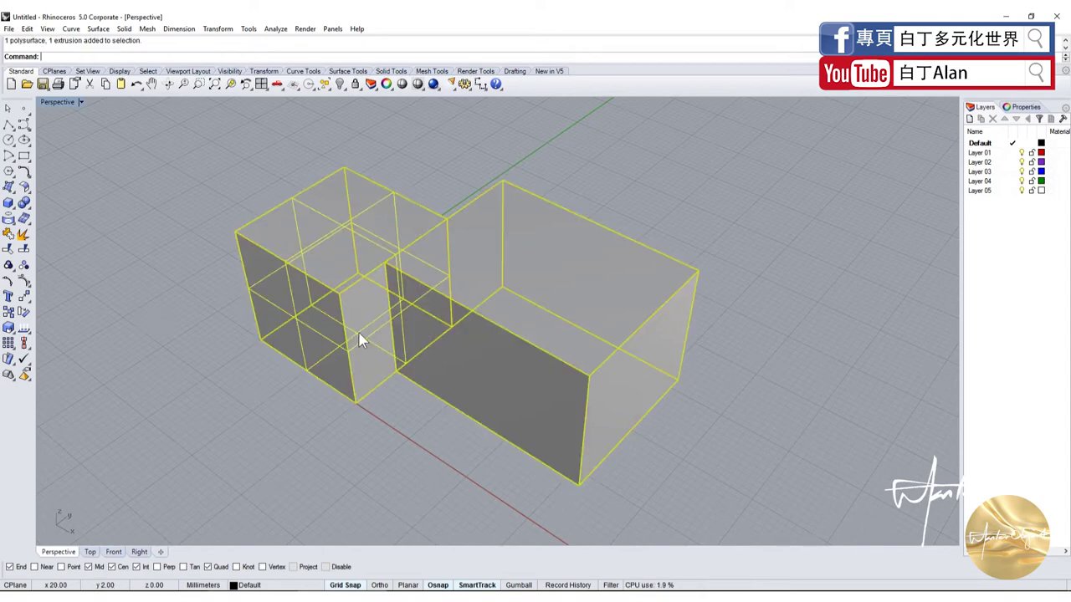
click(311, 435)
key(ctrl+a)
click(350, 499)
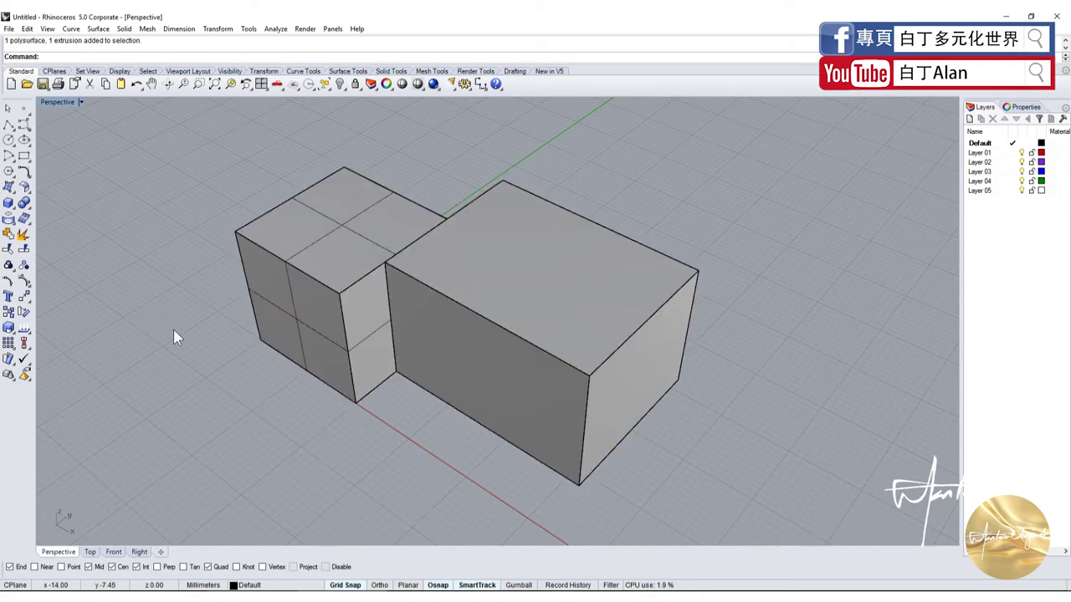
Step: Ungroup the two boxes by picking them and confirming with Enter
click(6, 259)
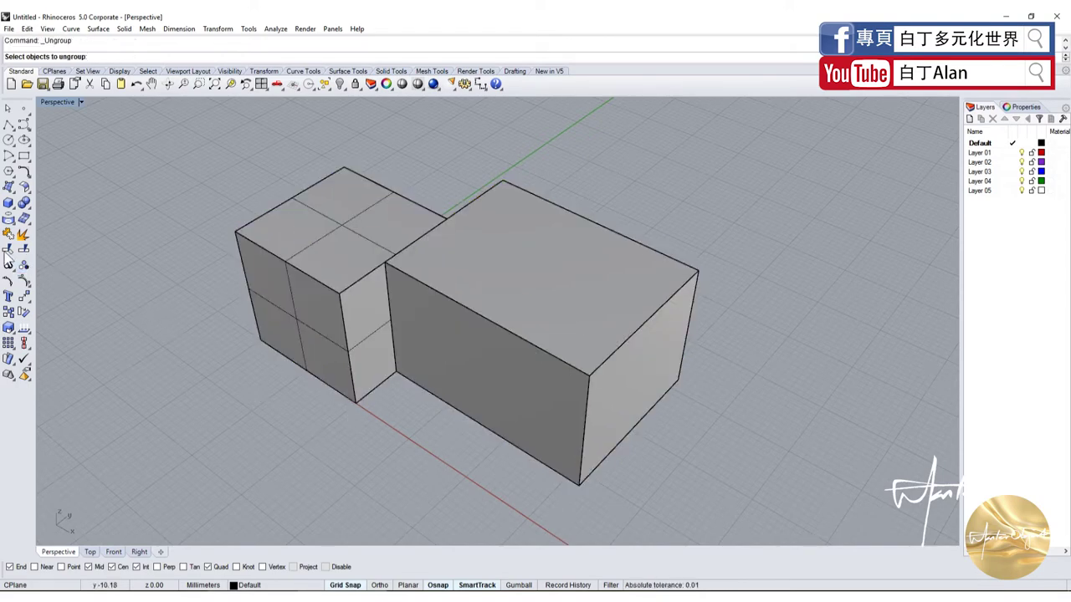
click(331, 312)
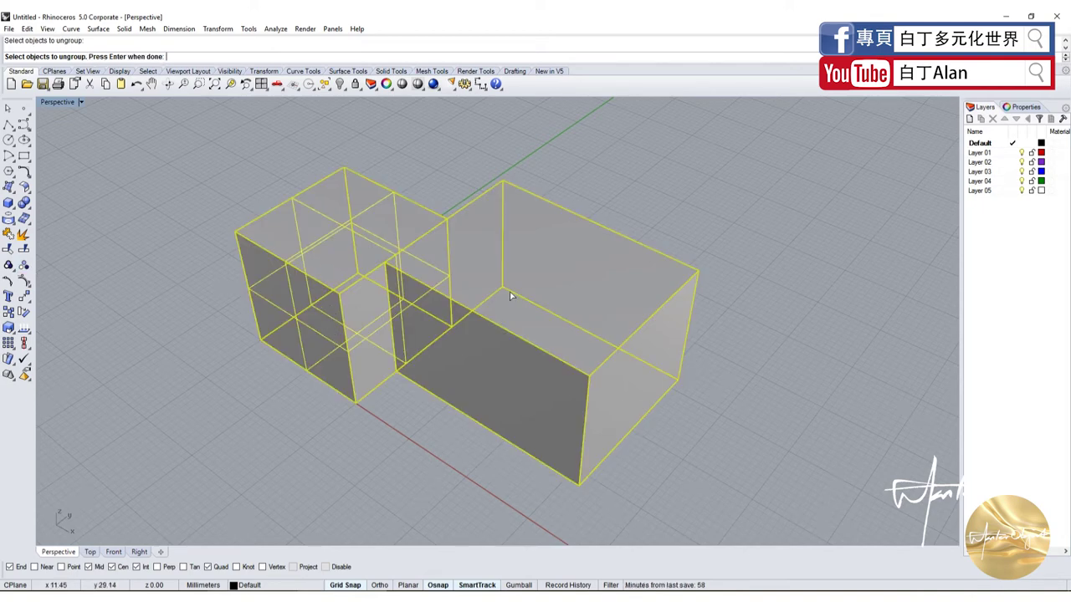
key(Return)
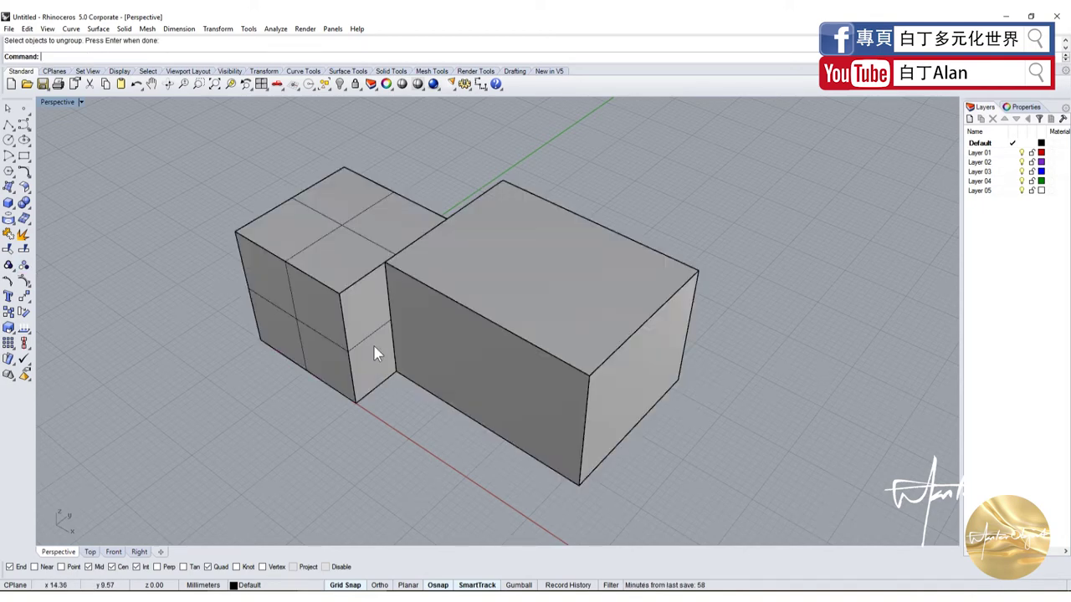
Step: Reselect the large box and small block to check they are separate
click(397, 355)
click(295, 403)
key(ctrl+a)
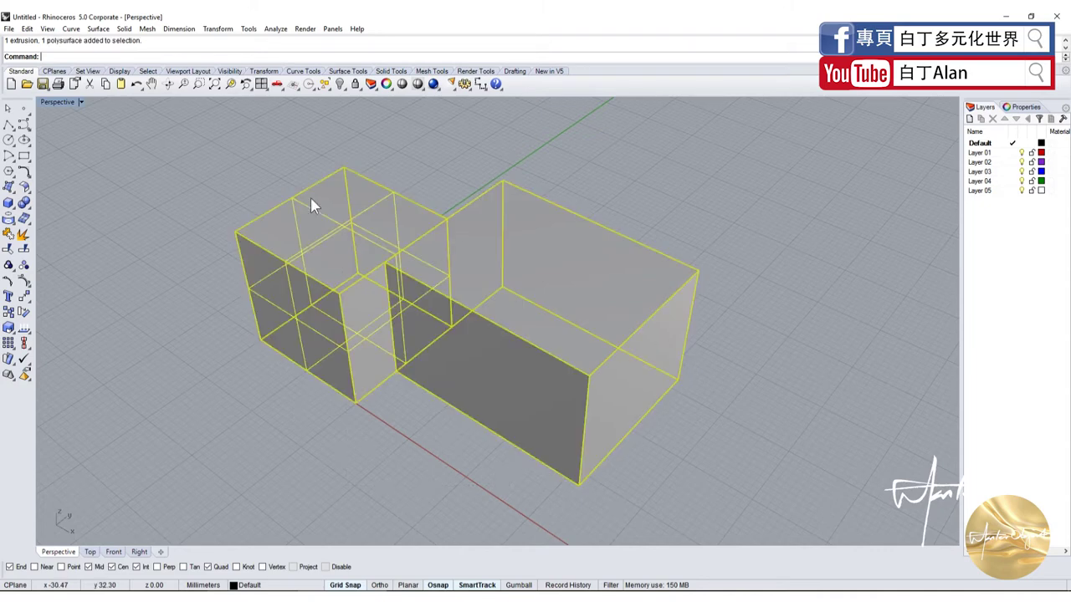
click(139, 377)
key(ctrl+a)
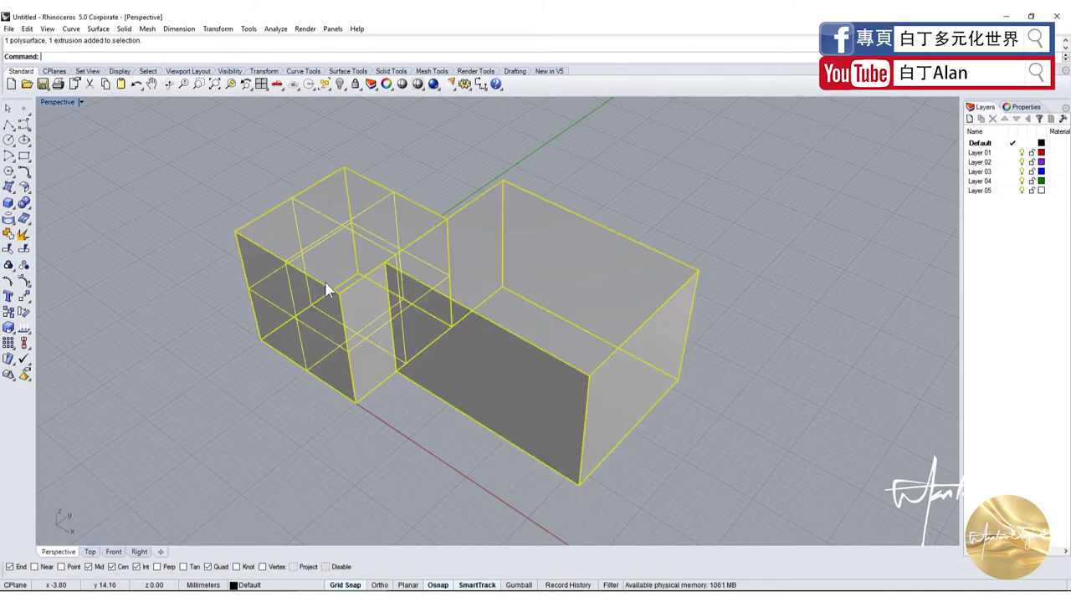
click(151, 366)
key(ctrl+a)
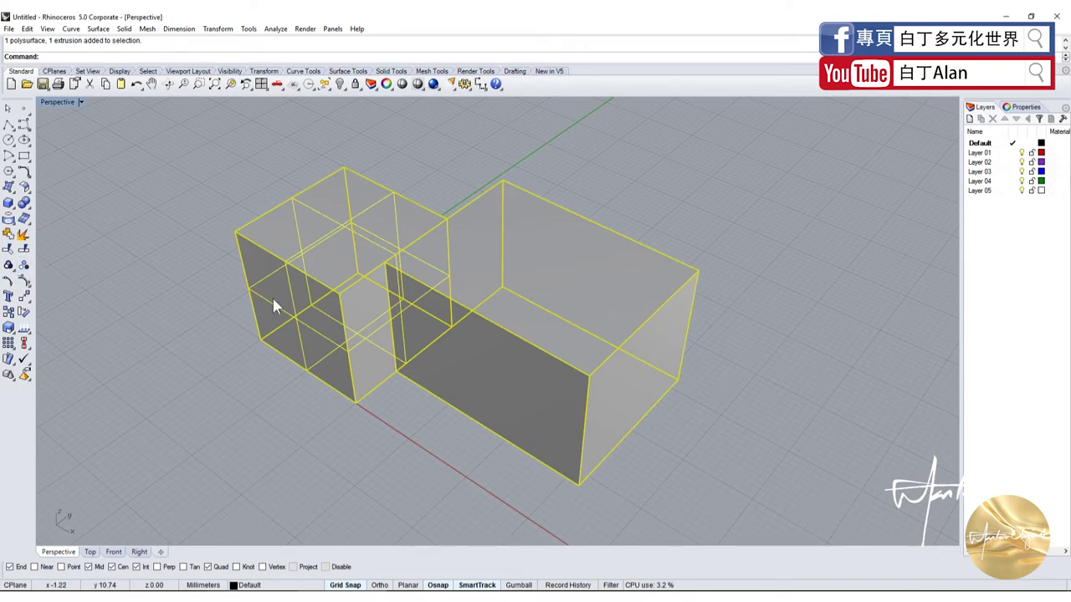
Step: Ungroup, deselect the large box, and group the remaining small boxes
right_click(23, 266)
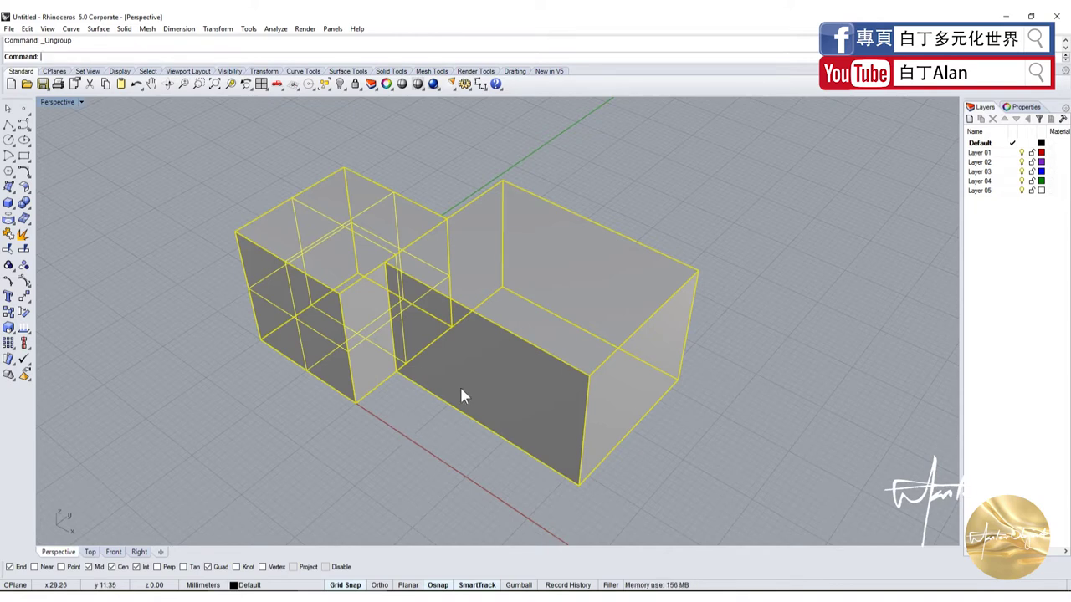
ctrl+click(493, 367)
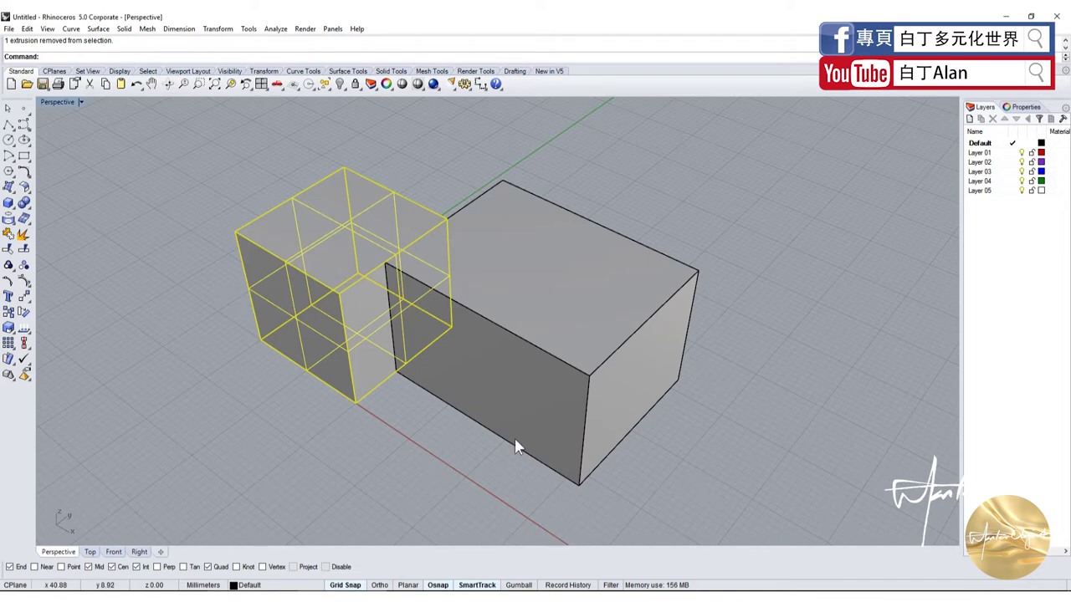
click(9, 267)
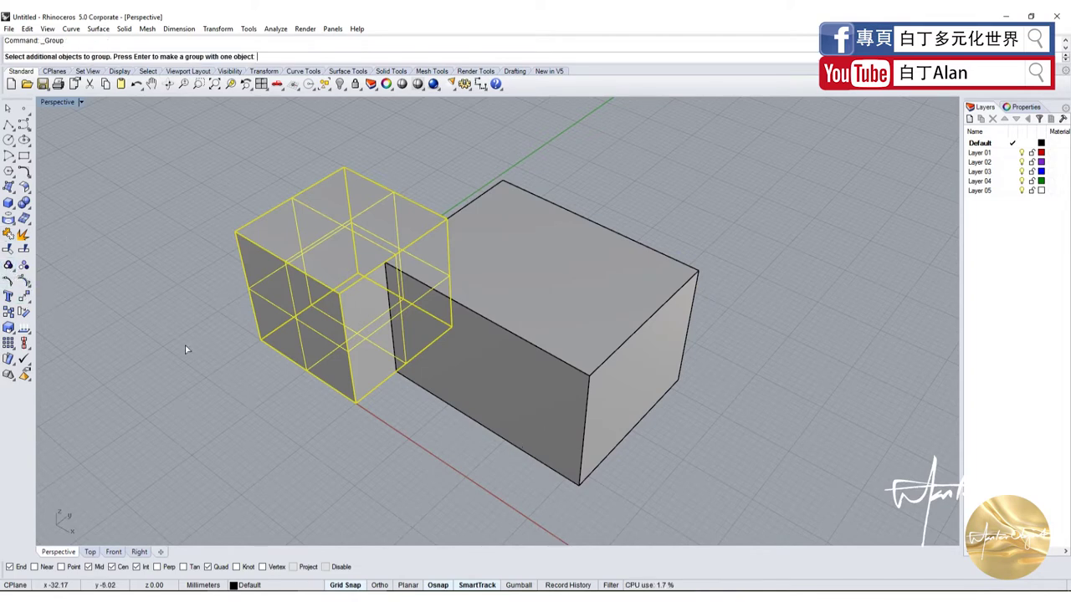
key(Return)
Step: Draw a narrower box against the cube's left side at matching height, then orbit Perspective
click(8, 203)
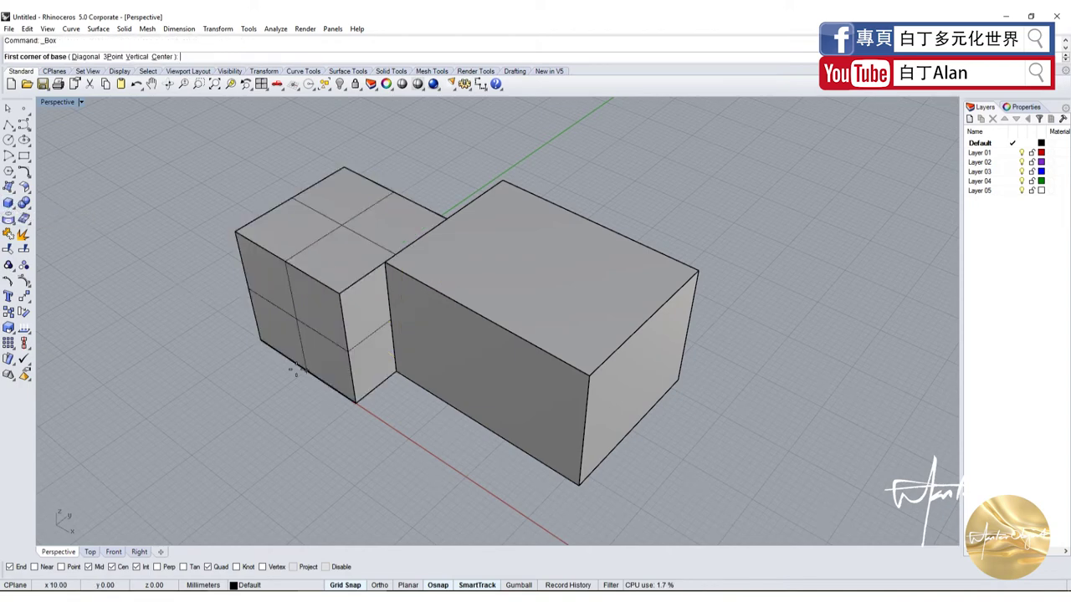
double_click(55, 102)
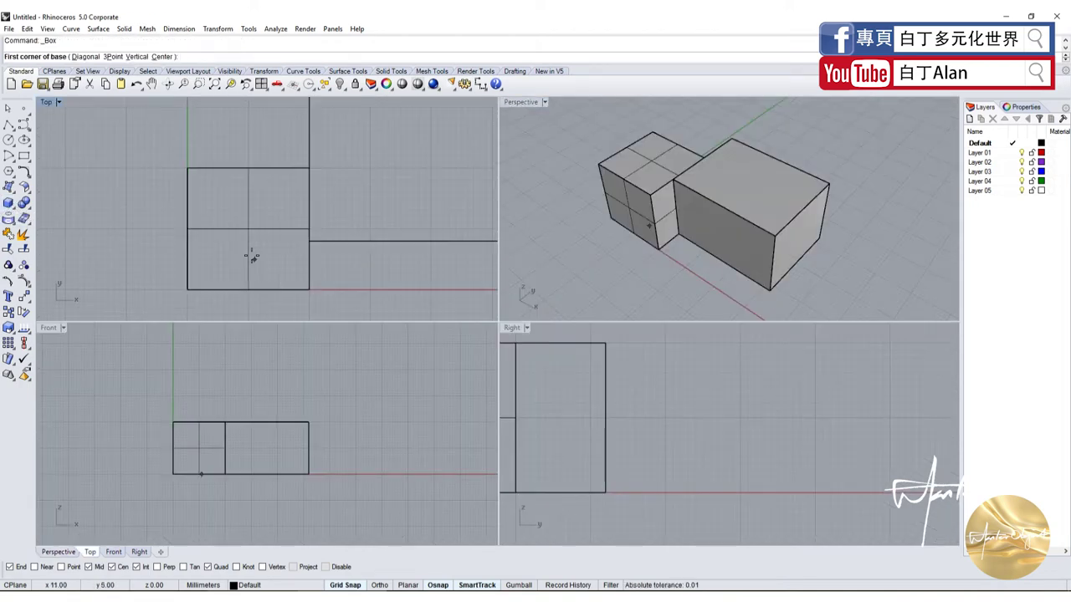
click(248, 307)
click(145, 253)
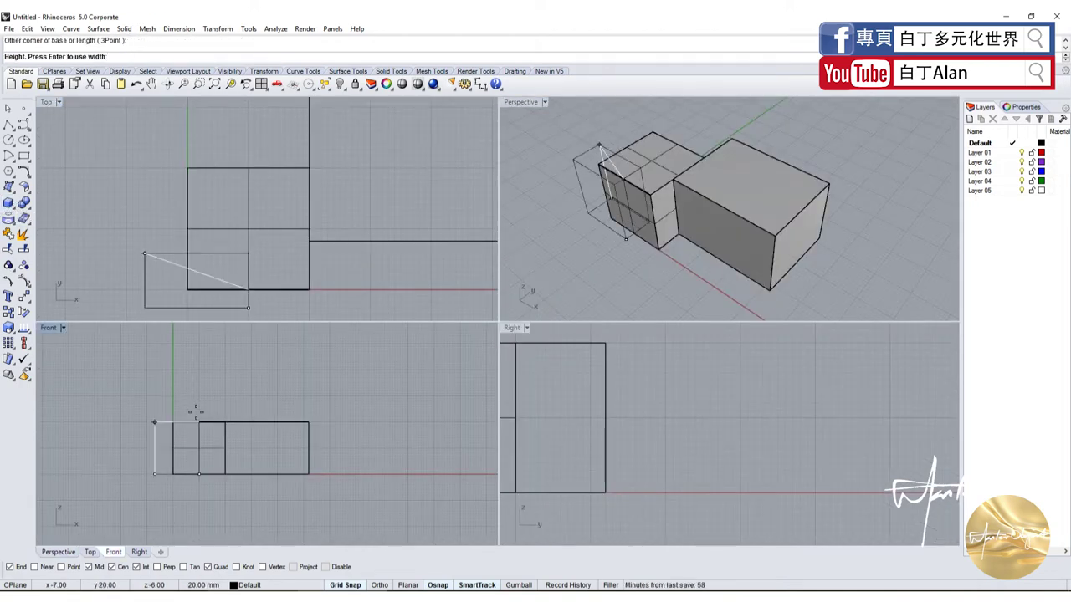
click(194, 418)
double_click(514, 103)
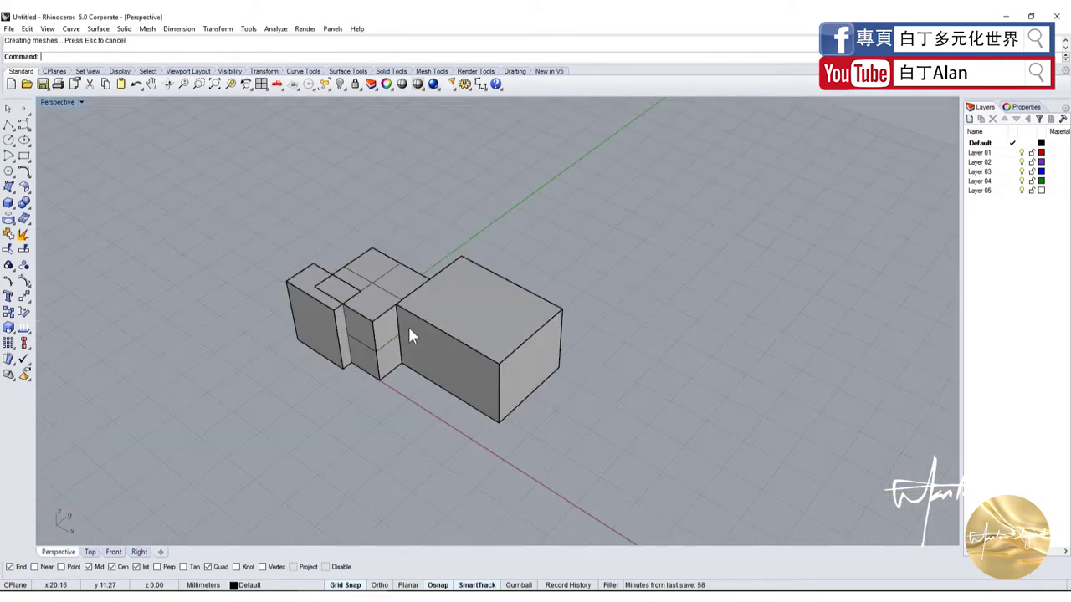
right_drag(407, 324, 501, 424)
drag(501, 423, 233, 377)
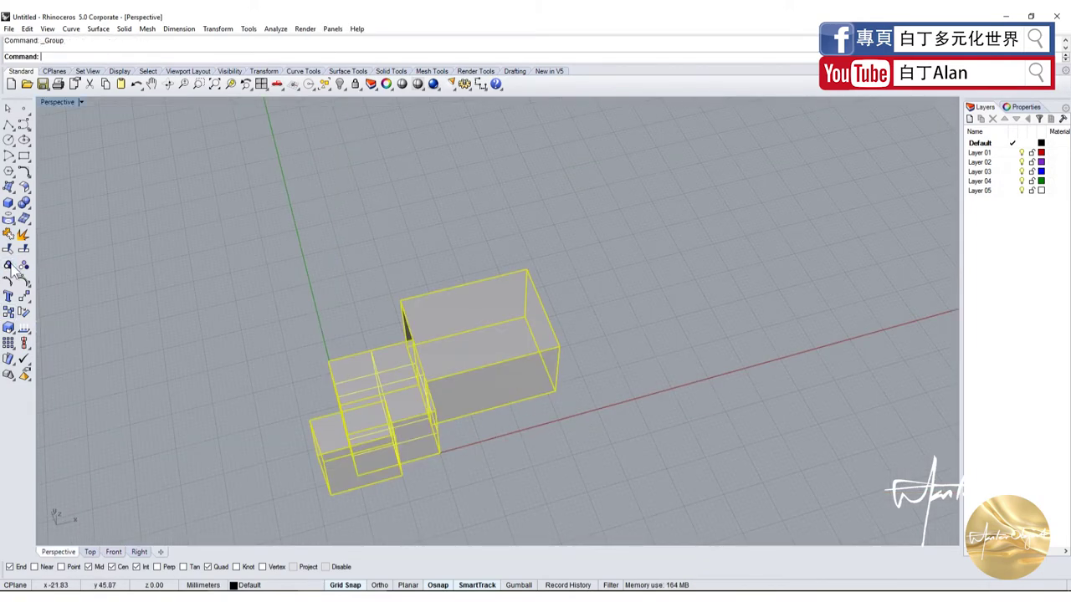
right_drag(231, 368, 293, 328)
Step: Select all the boxes and clear the selection several times to check how they are grouped
key(Escape)
scroll(353, 355, up, 3)
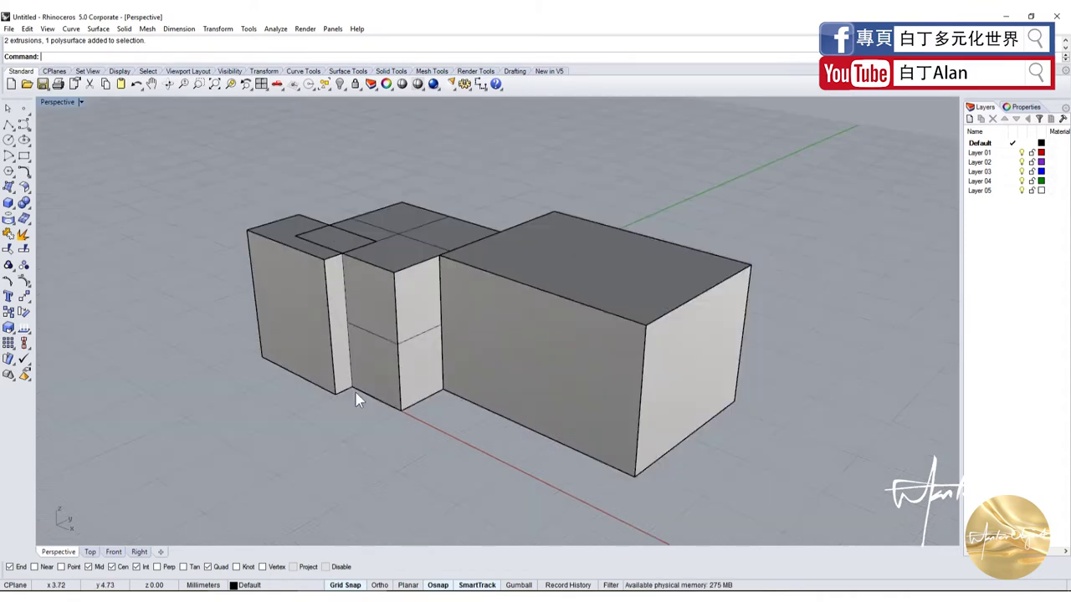
key(ctrl+a)
key(Escape)
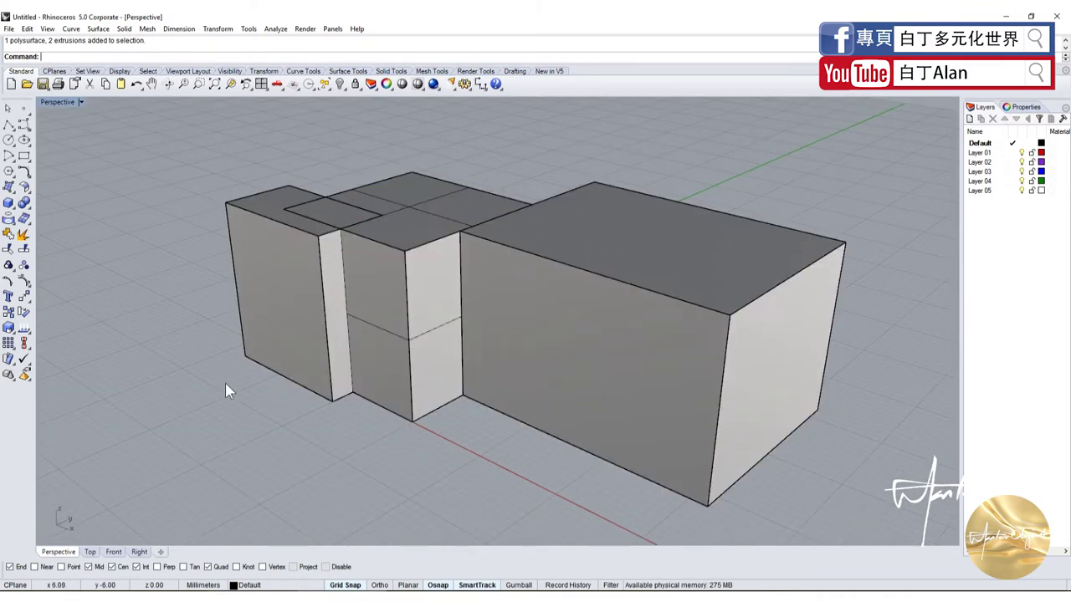
right_drag(225, 383, 525, 297)
key(ctrl+a)
key(Escape)
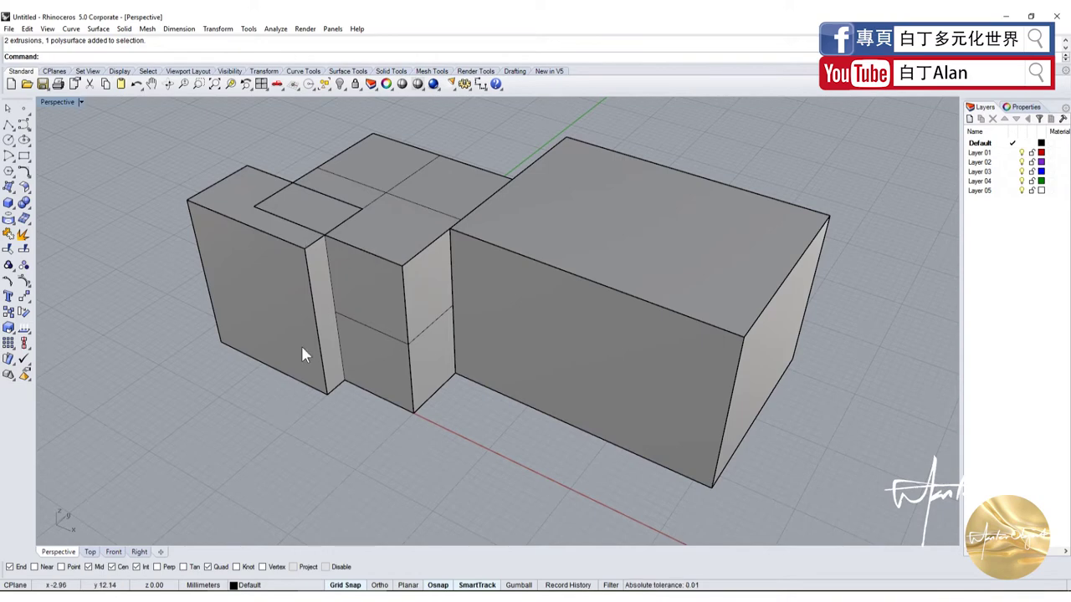
key(ctrl+a)
key(Escape)
key(ctrl+a)
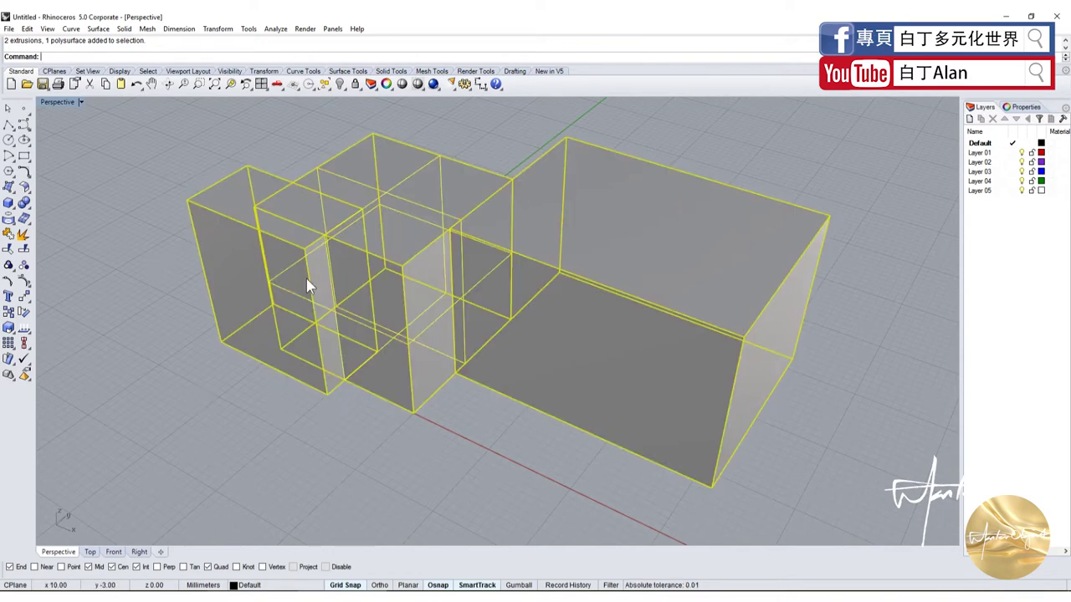
key(Escape)
Step: Ungroup the boxes, reselect them all, then undo the ungroup
right_click(24, 264)
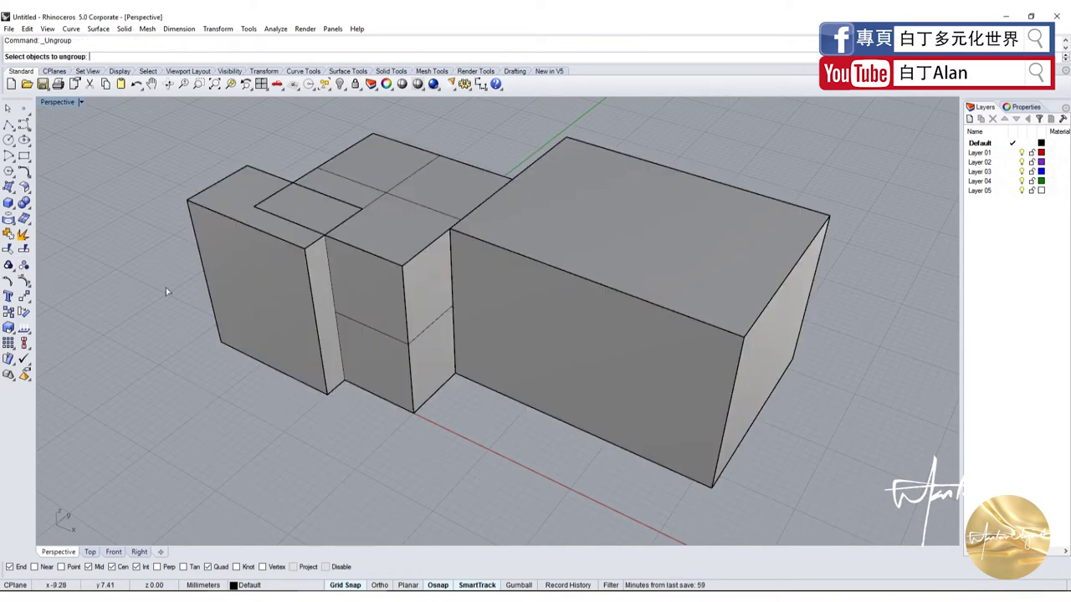
click(374, 296)
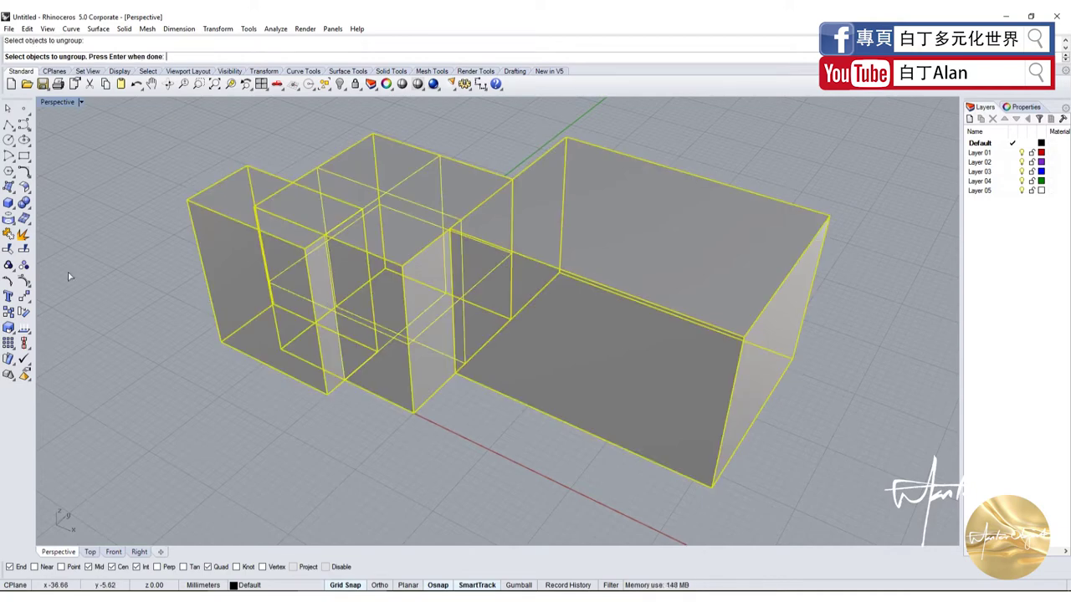
right_click(307, 355)
click(382, 346)
key(Return)
drag(187, 324, 511, 459)
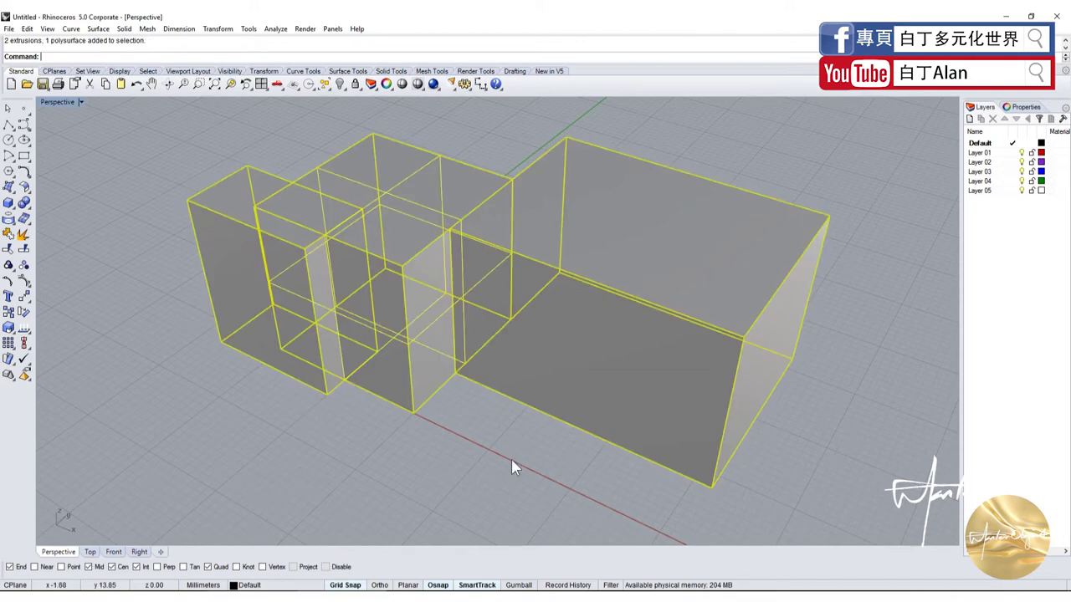
click(359, 451)
key(ctrl+a)
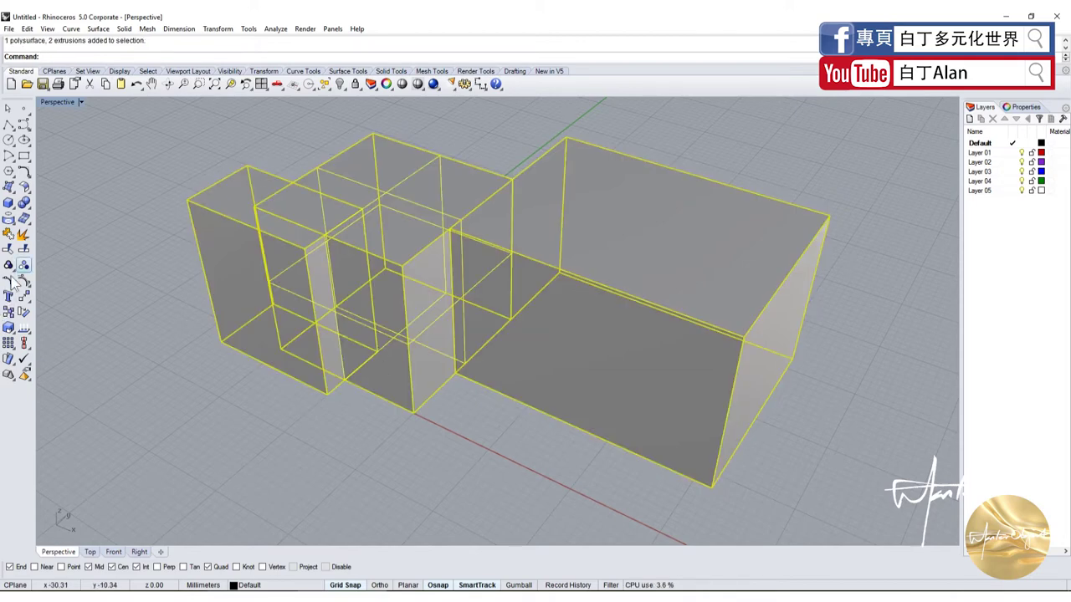
key(ctrl+z)
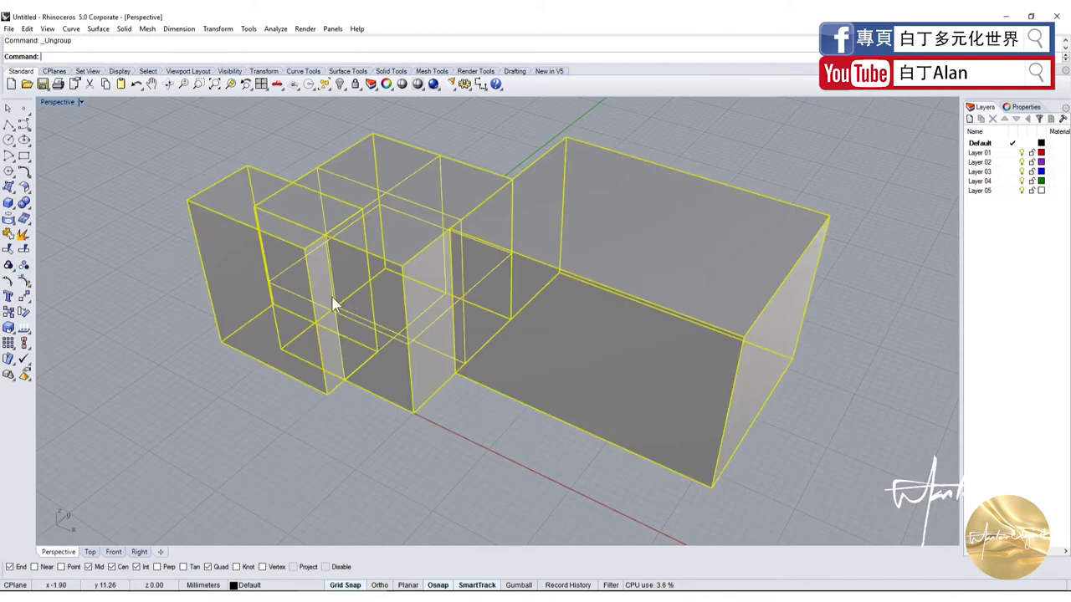
Step: Regroup only the small boxes, leaving the large box out, and test that they select together
click(23, 265)
ctrl+click(587, 337)
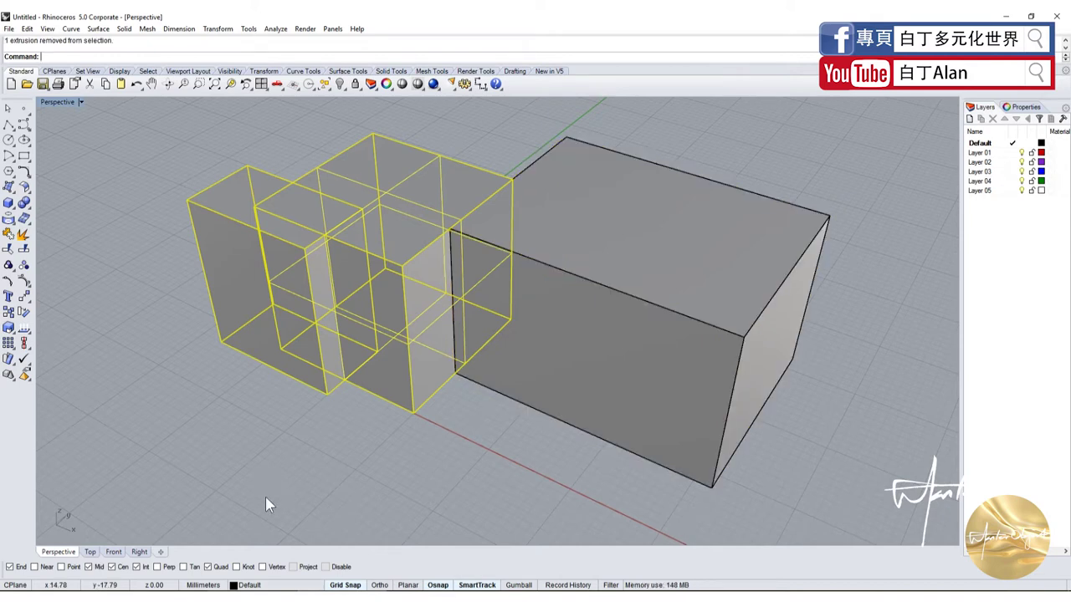
click(9, 268)
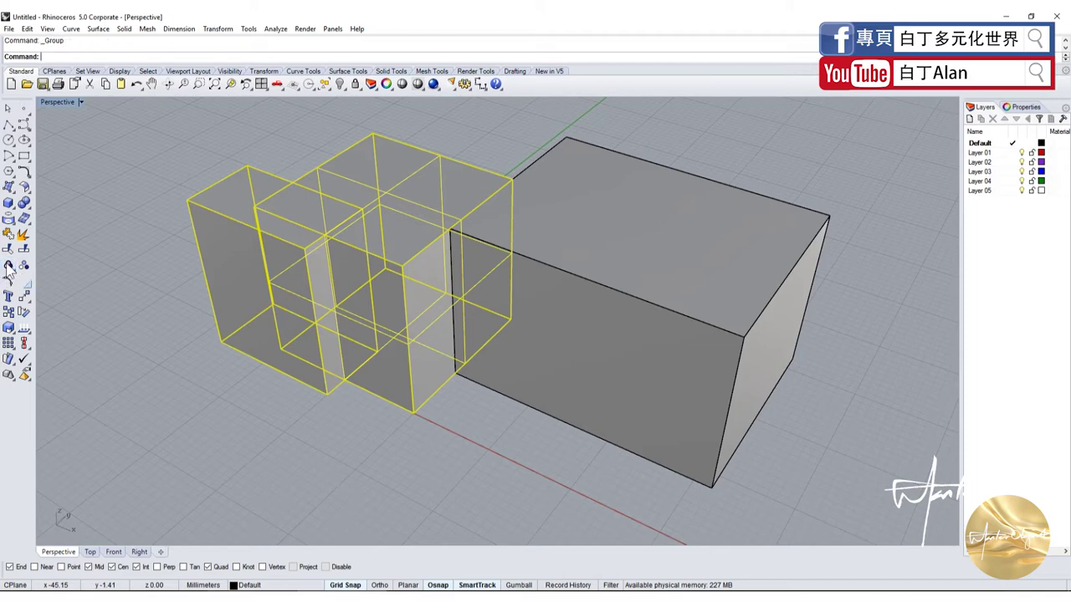
click(154, 365)
click(345, 306)
click(470, 320)
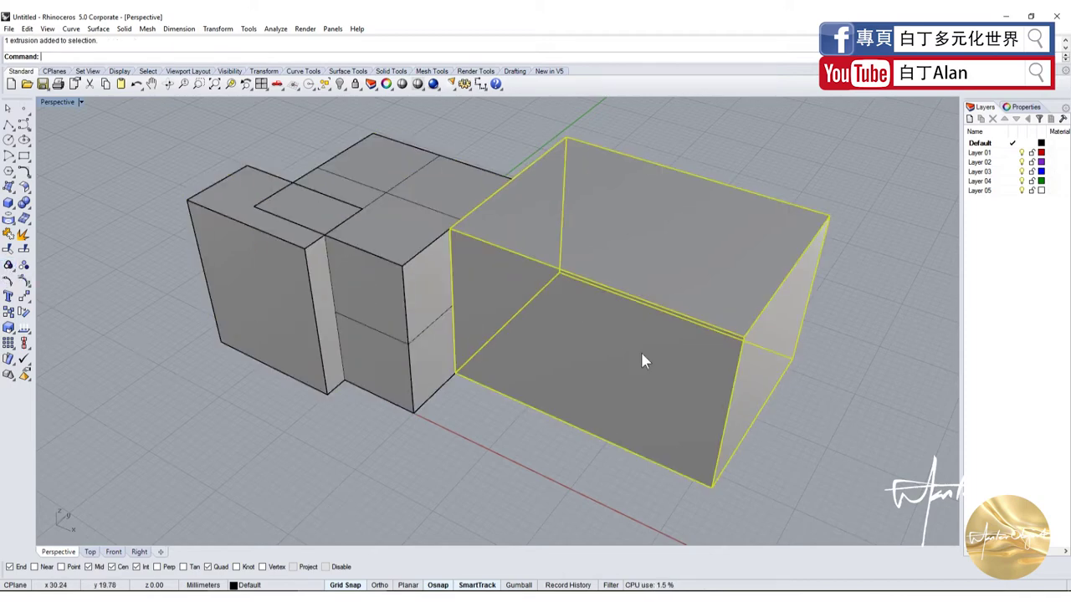
click(438, 387)
click(413, 435)
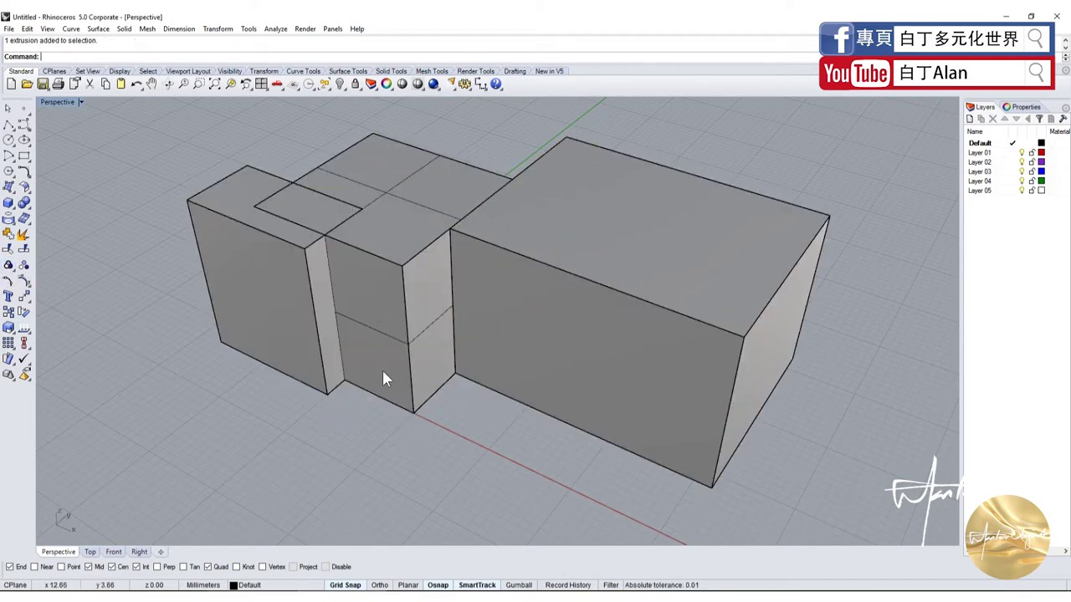
click(417, 346)
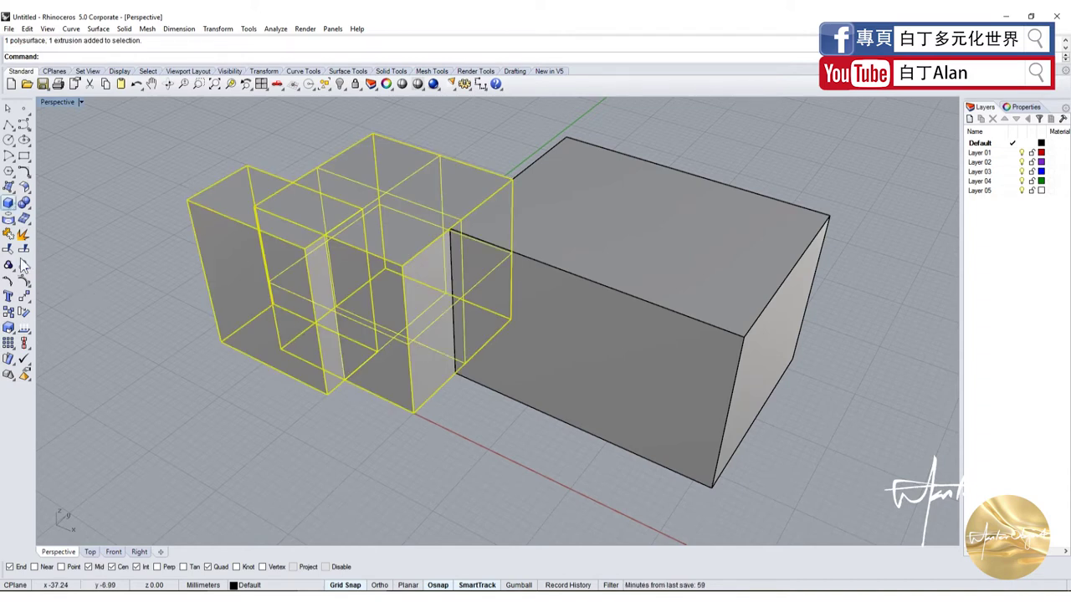
click(290, 409)
Step: Ungroup all the boxes again and select the four-part block
scroll(312, 413, down, 3)
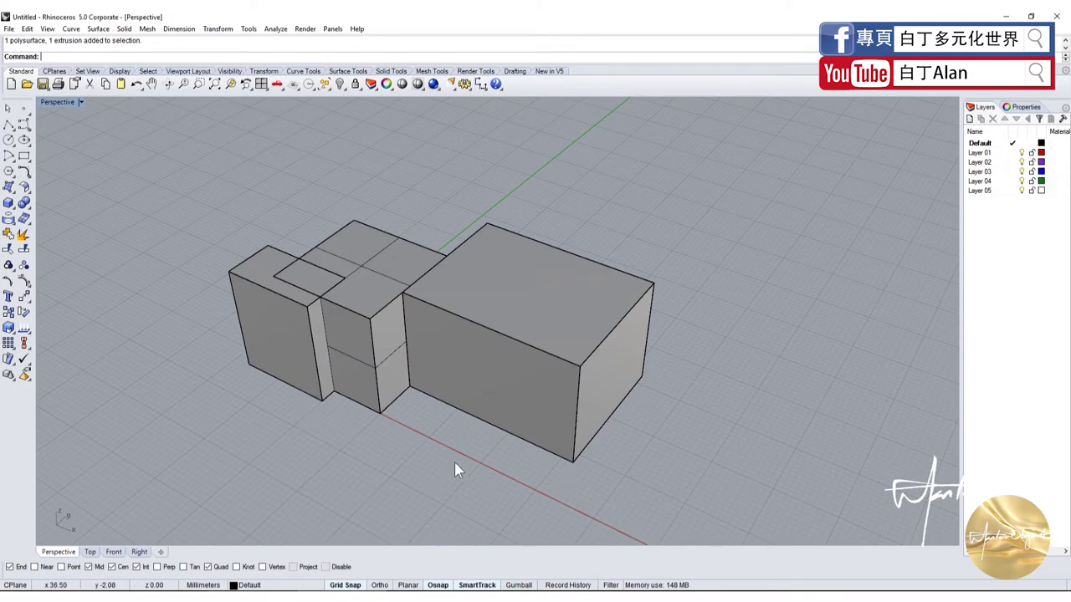
drag(450, 460, 254, 311)
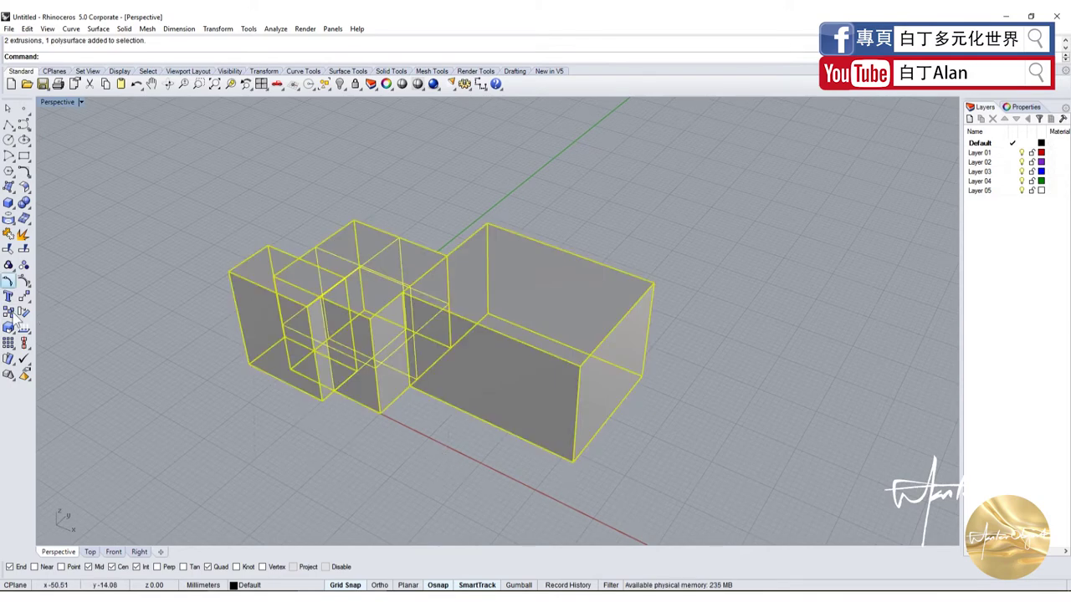
click(23, 266)
click(355, 433)
drag(455, 481, 332, 424)
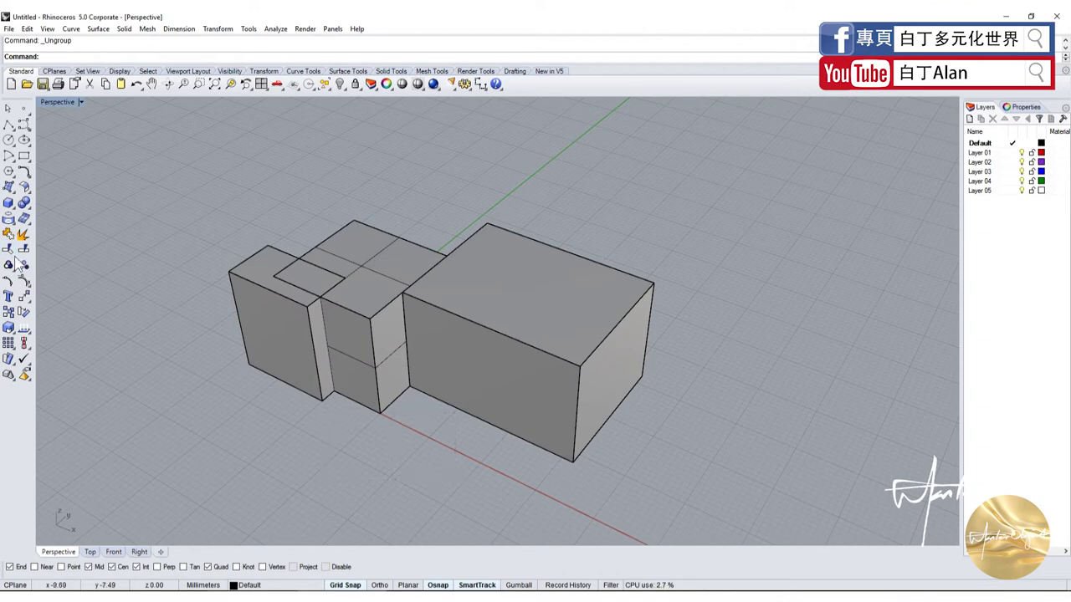
click(352, 314)
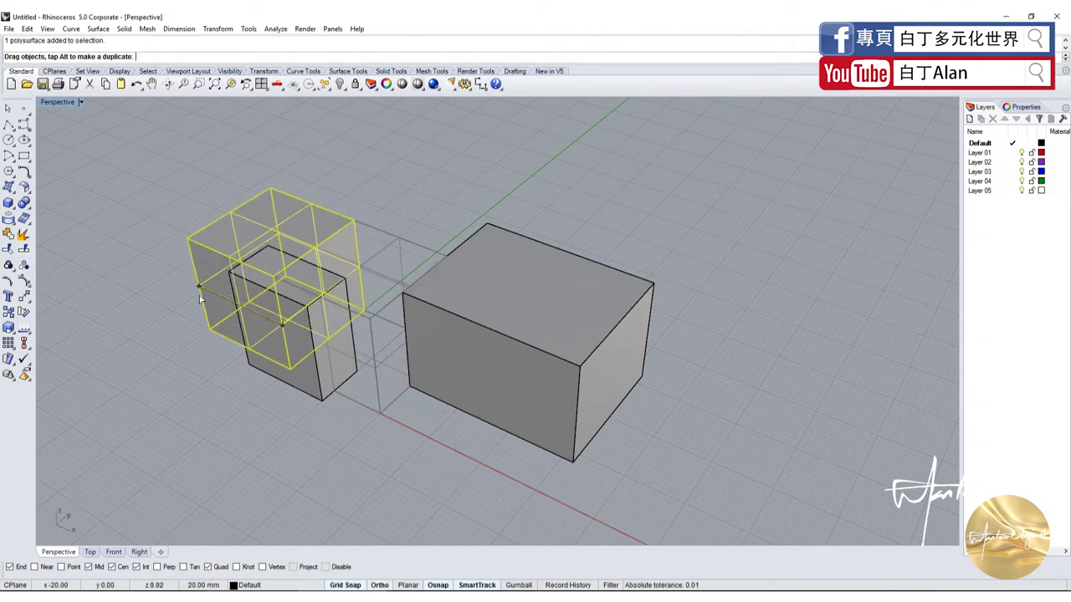
Step: Drag the four-part block away to the left of the small box
drag(301, 327, 92, 247)
right_drag(92, 247, 312, 315)
click(157, 349)
scroll(158, 349, up, 4)
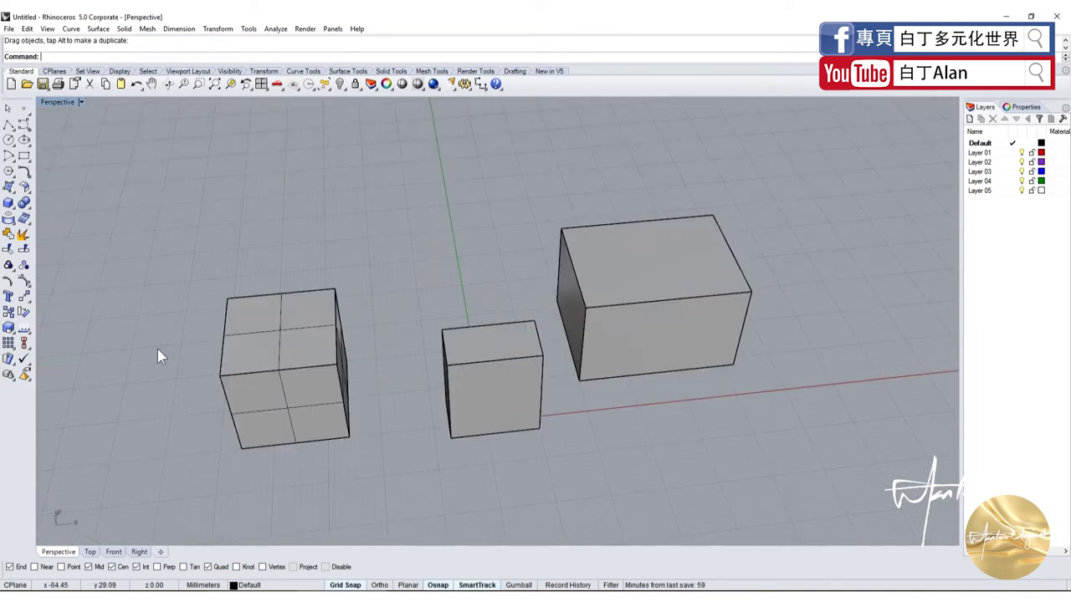
scroll(163, 421, up, 2)
Step: Explode the left cube into six separate surfaces and confirm the faces are separate
click(287, 342)
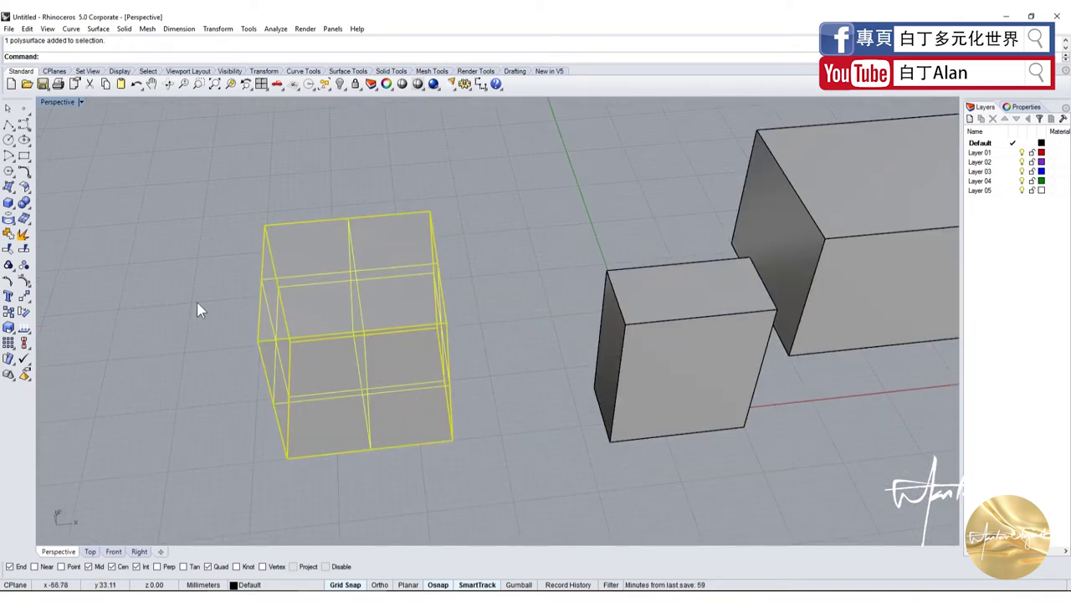
key(Escape)
click(23, 235)
click(373, 362)
key(Return)
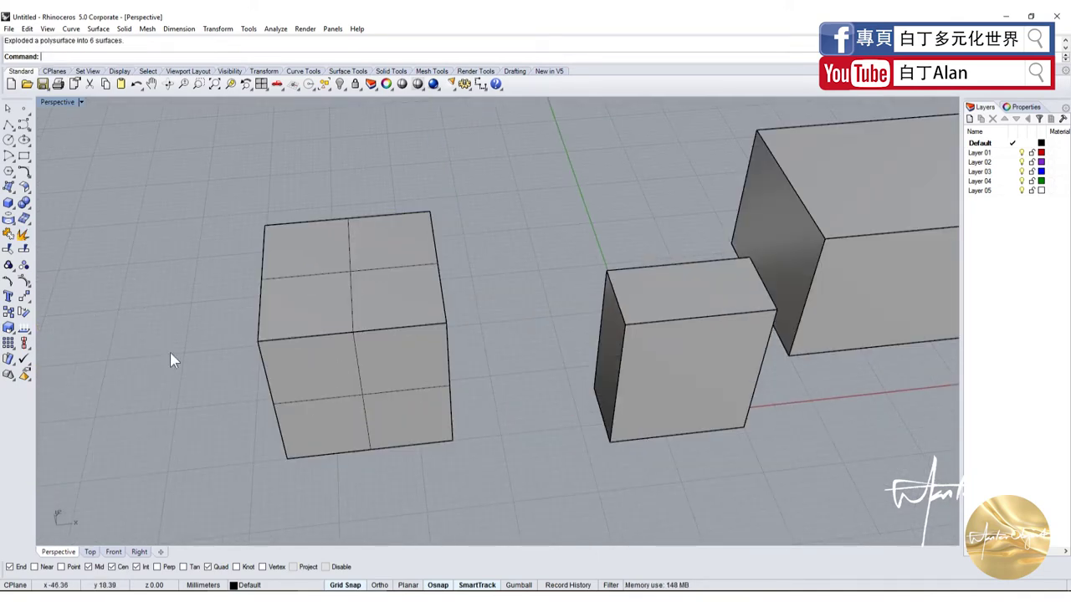
click(344, 353)
key(Return)
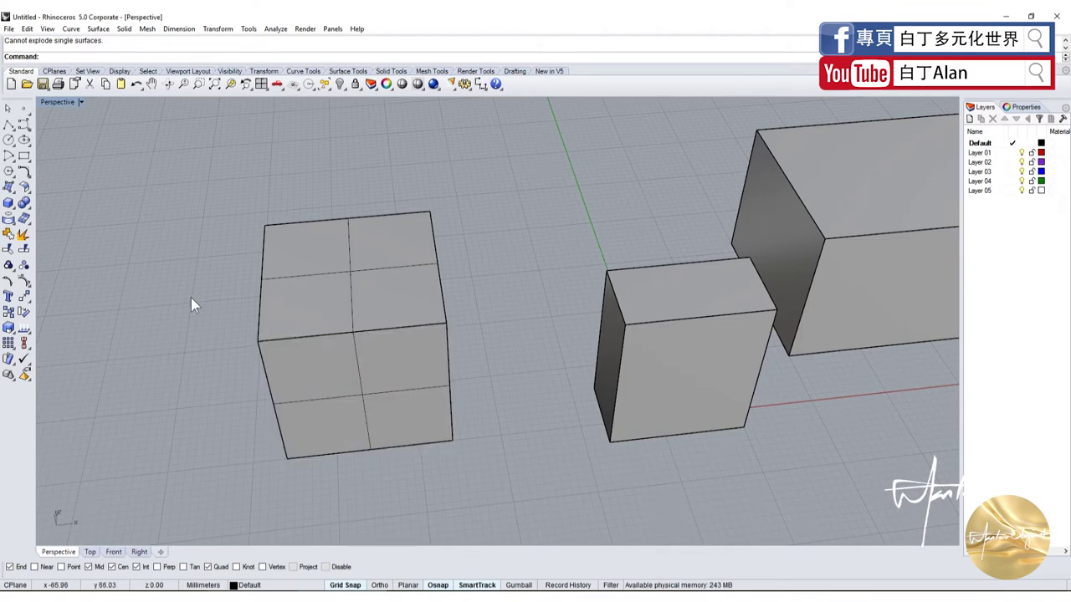
drag(207, 163, 560, 544)
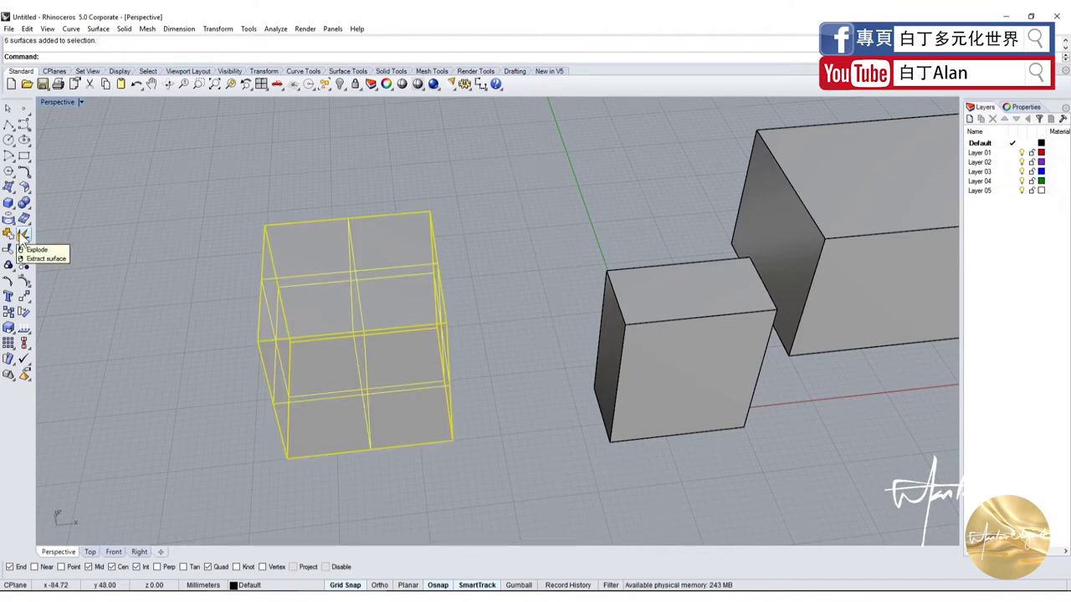
key(Escape)
Step: Delete the cube's top face and orbit to look into the open box
click(357, 299)
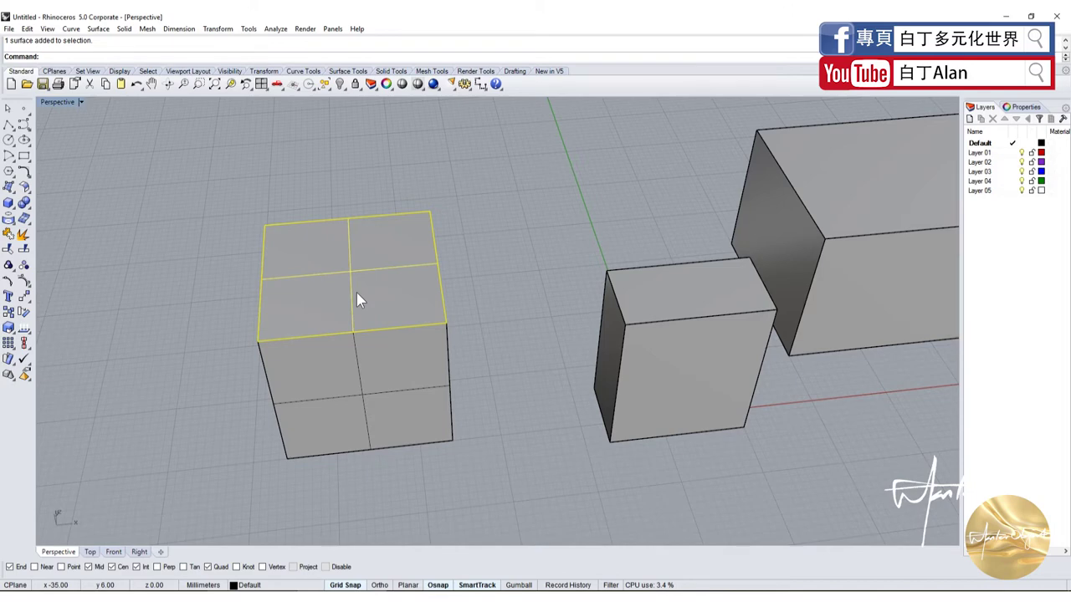
key(Delete)
right_drag(179, 209, 306, 333)
scroll(423, 224, up, 5)
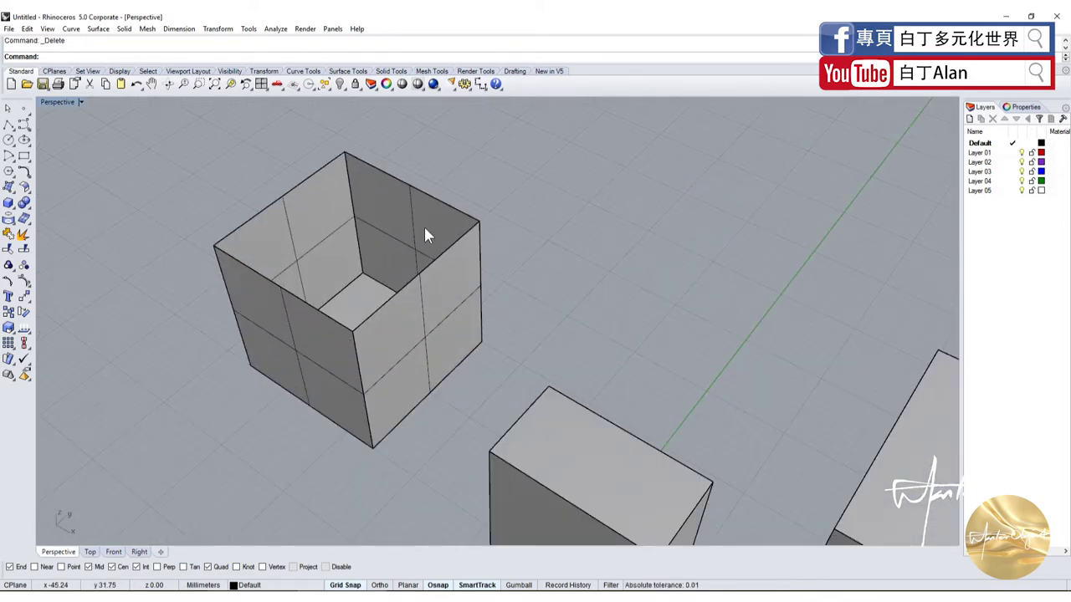
scroll(422, 224, down, 5)
Step: Explode the small middle box and delete its top face
click(502, 384)
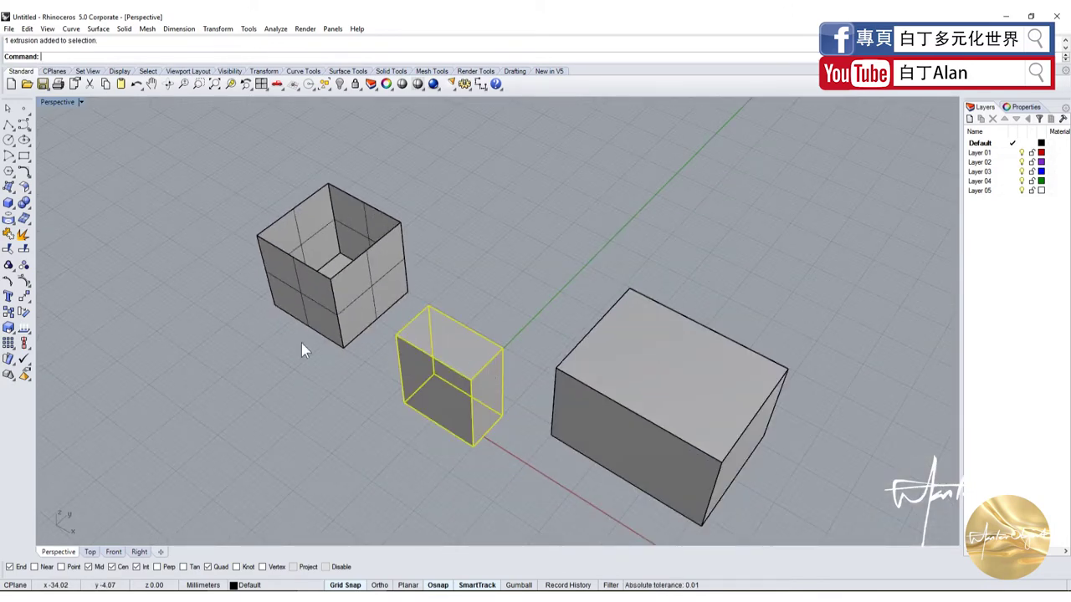
right_click(301, 343)
key(Escape)
click(450, 347)
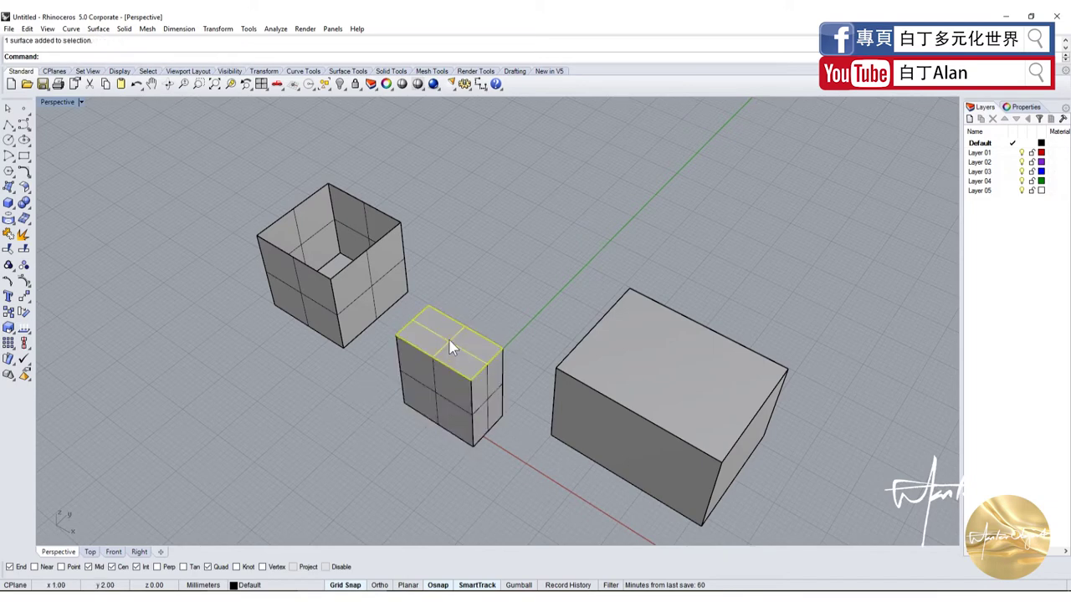
key(Delete)
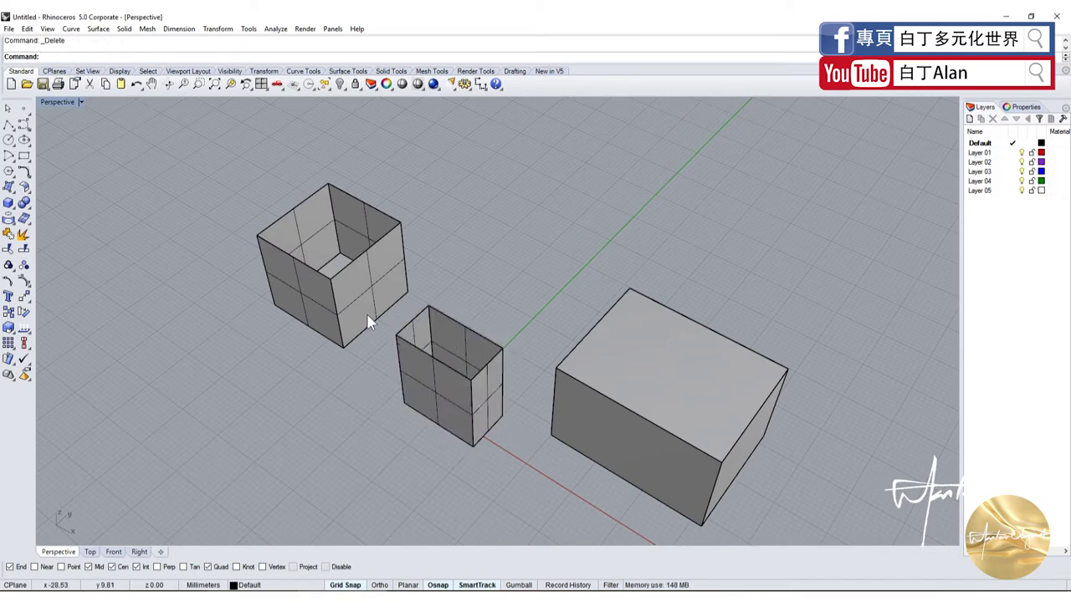
Step: Move the small box's five faces so they sit against the open box
right_drag(386, 305, 429, 305)
drag(406, 304, 553, 463)
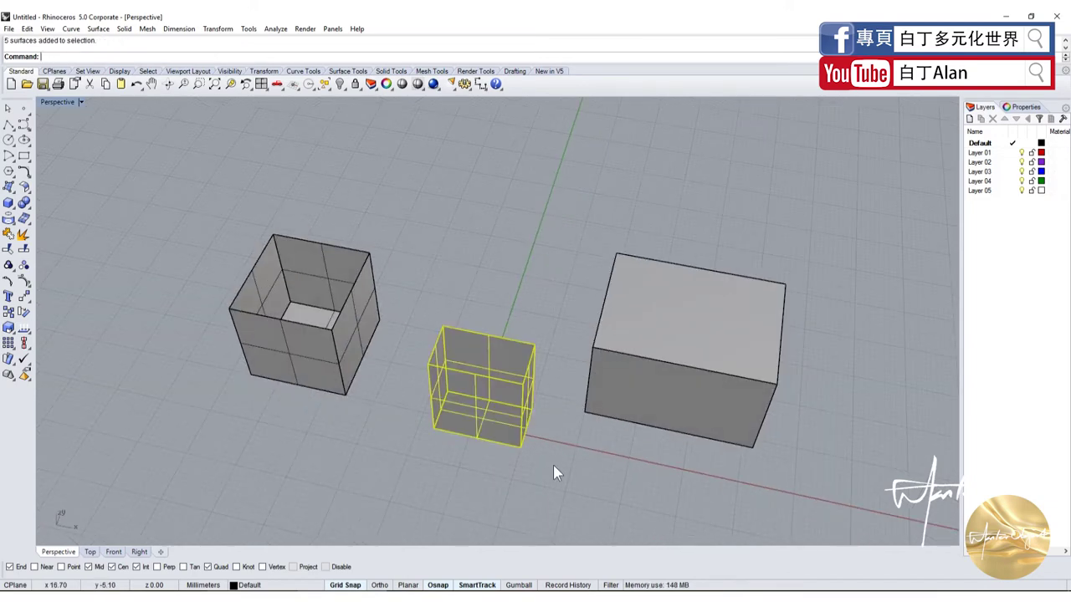
click(23, 297)
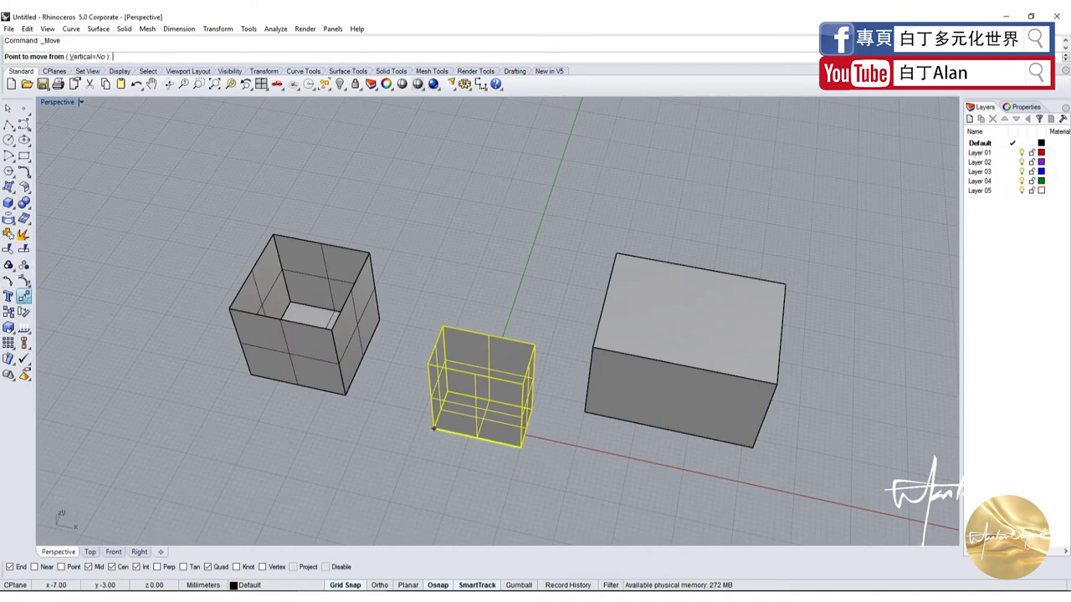
click(434, 429)
click(345, 395)
scroll(347, 435, down, 5)
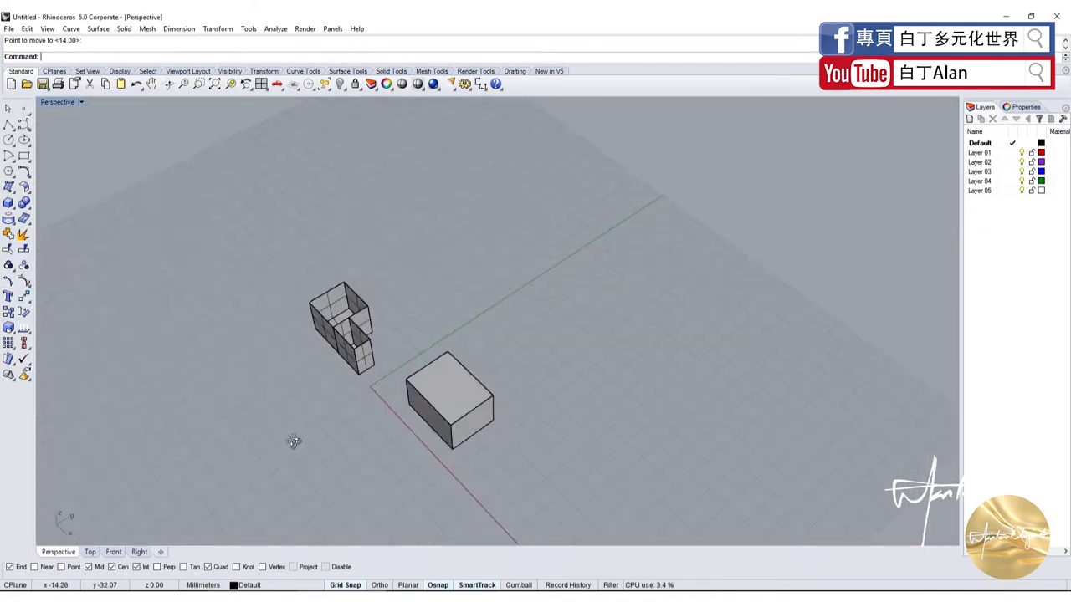
scroll(294, 440, up, 6)
Step: Delete the inner partition surfaces between the two boxes
click(347, 266)
click(352, 265)
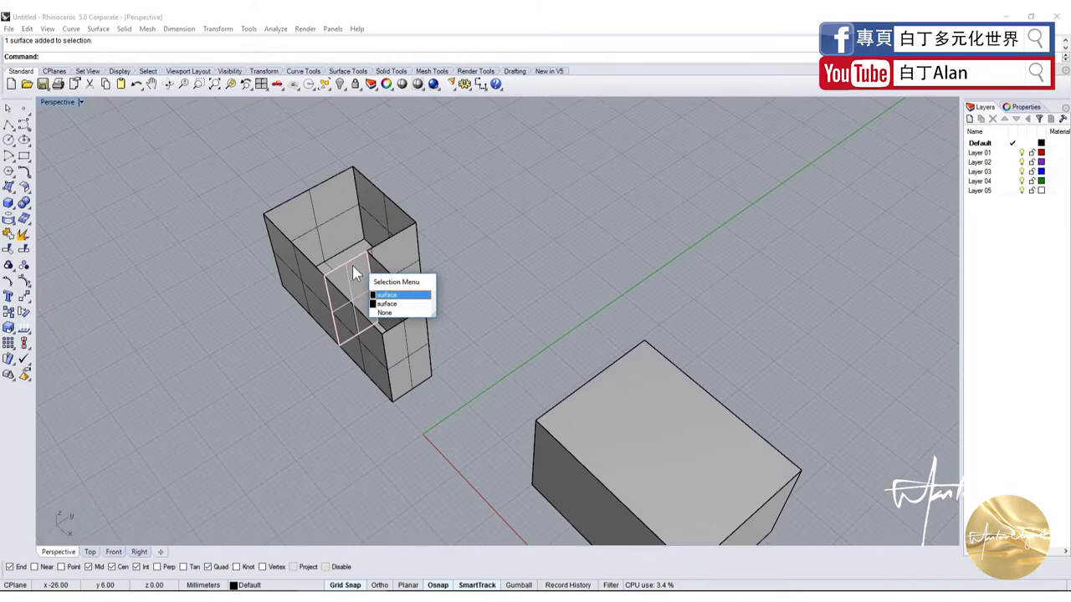
key(Delete)
scroll(352, 272, up, 3)
click(353, 276)
scroll(347, 286, down, 4)
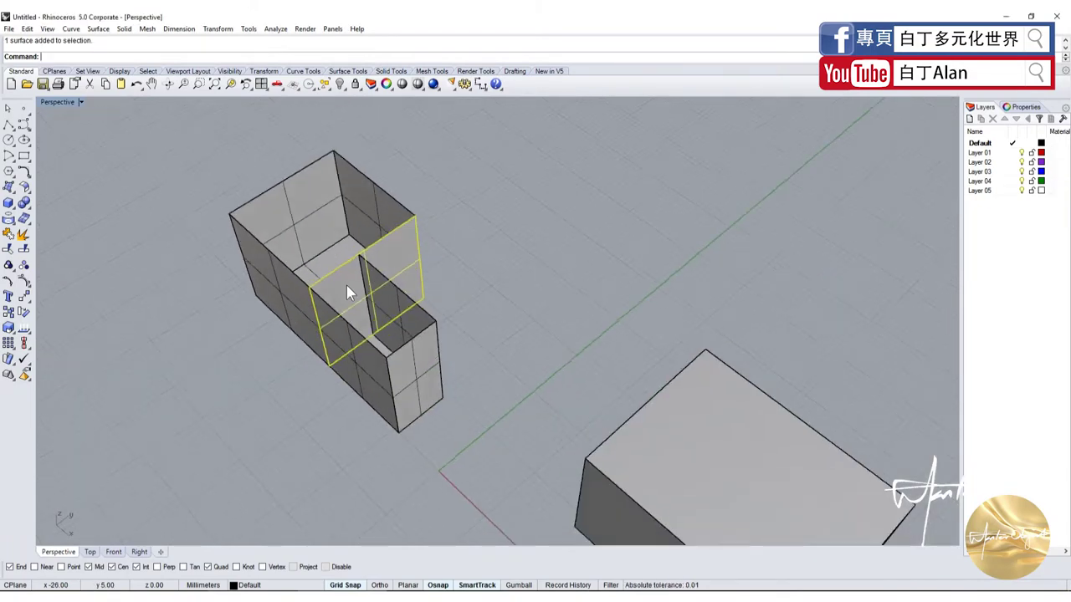
key(Escape)
scroll(384, 268, up, 4)
click(384, 268)
key(Delete)
scroll(488, 306, down, 3)
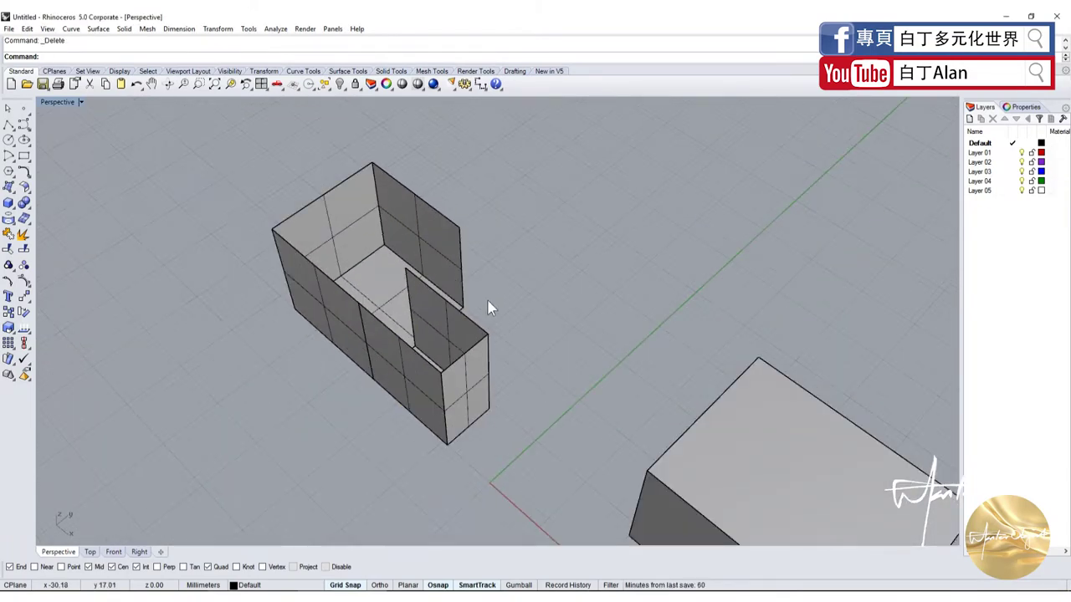
scroll(366, 320, up, 2)
Step: Delete the long front wall surface of the combined enclosure
click(366, 322)
key(Delete)
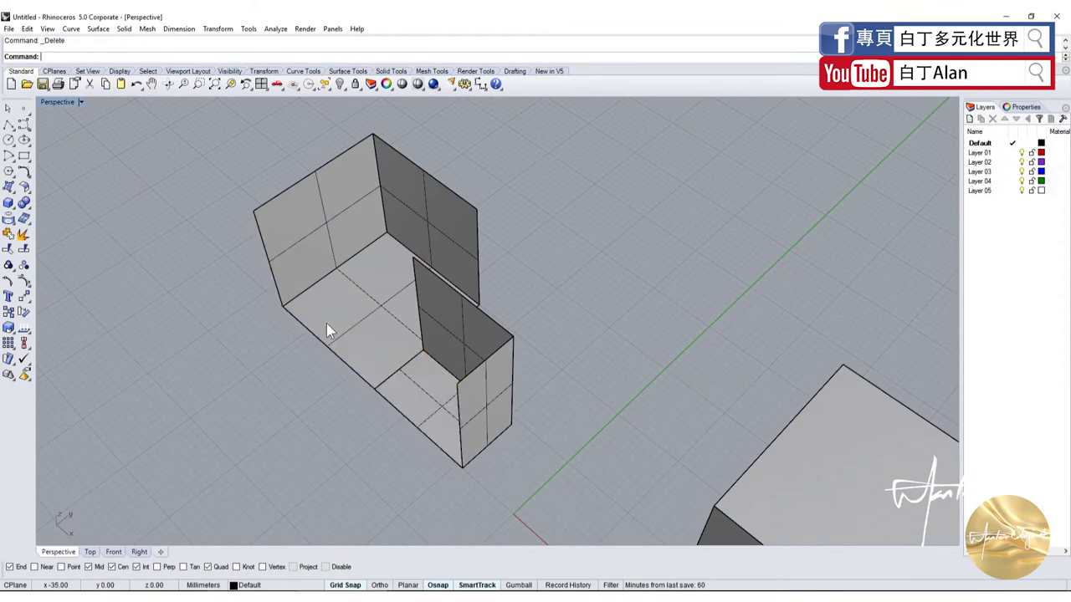
scroll(326, 323, up, 5)
scroll(296, 299, down, 4)
scroll(284, 284, down, 2)
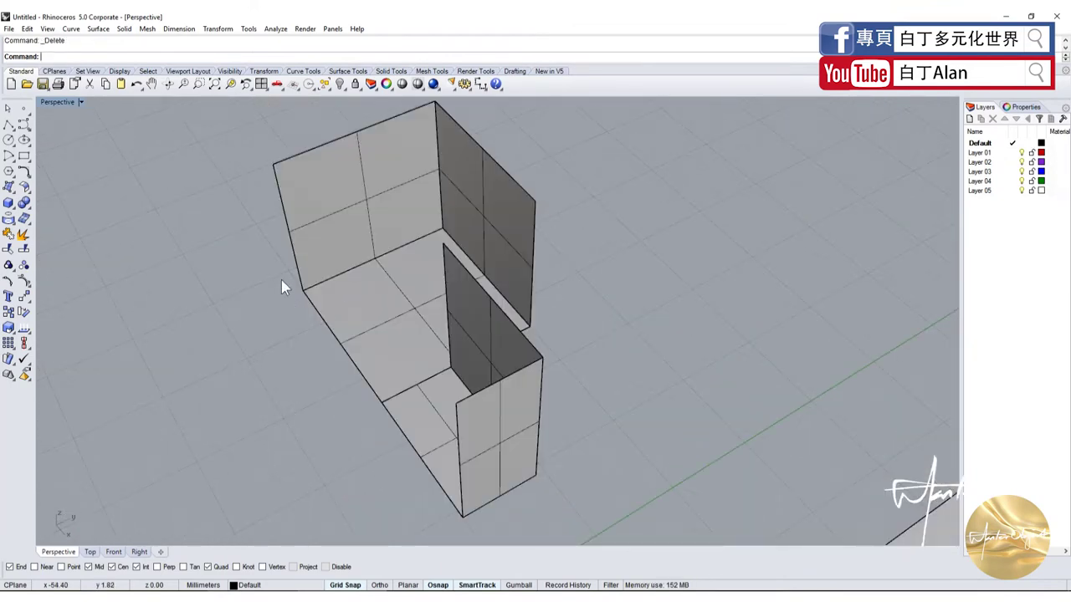
click(7, 124)
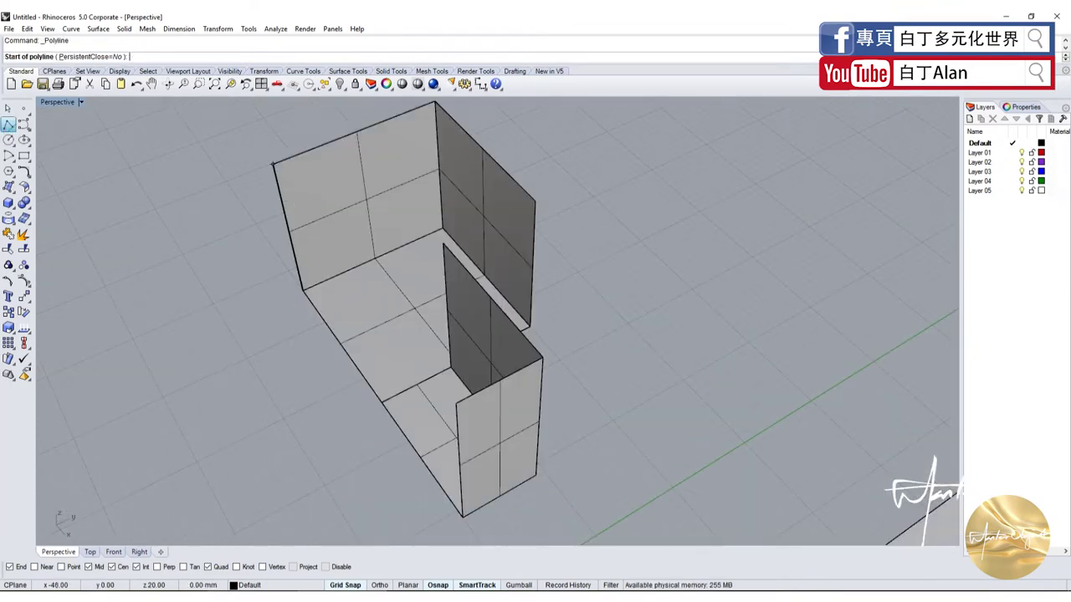
Step: Draw a polyline across the top of the open front
click(273, 164)
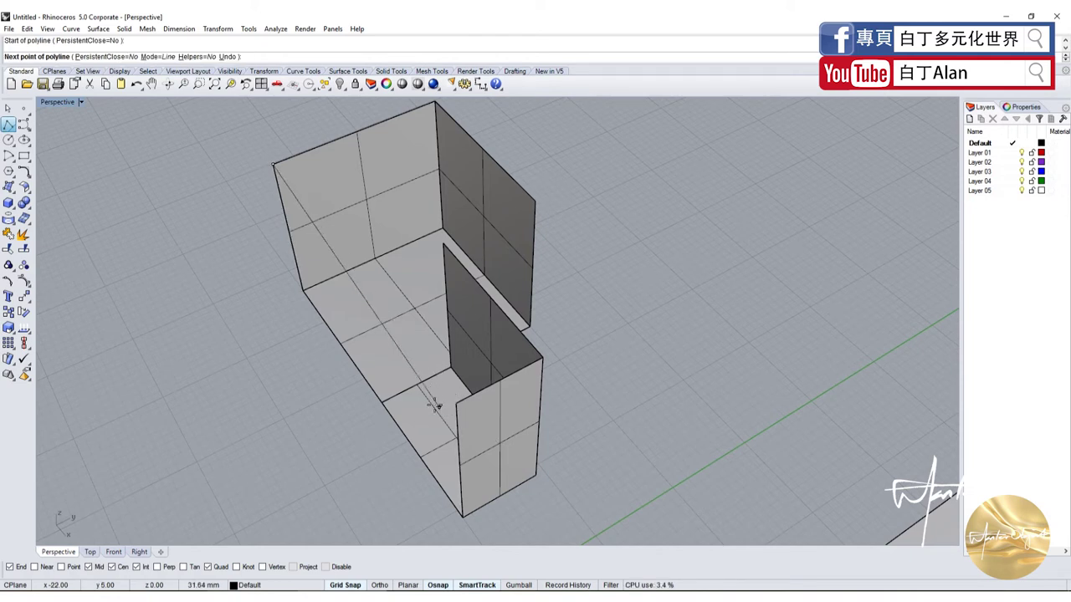
click(456, 403)
key(Return)
scroll(264, 419, down, 3)
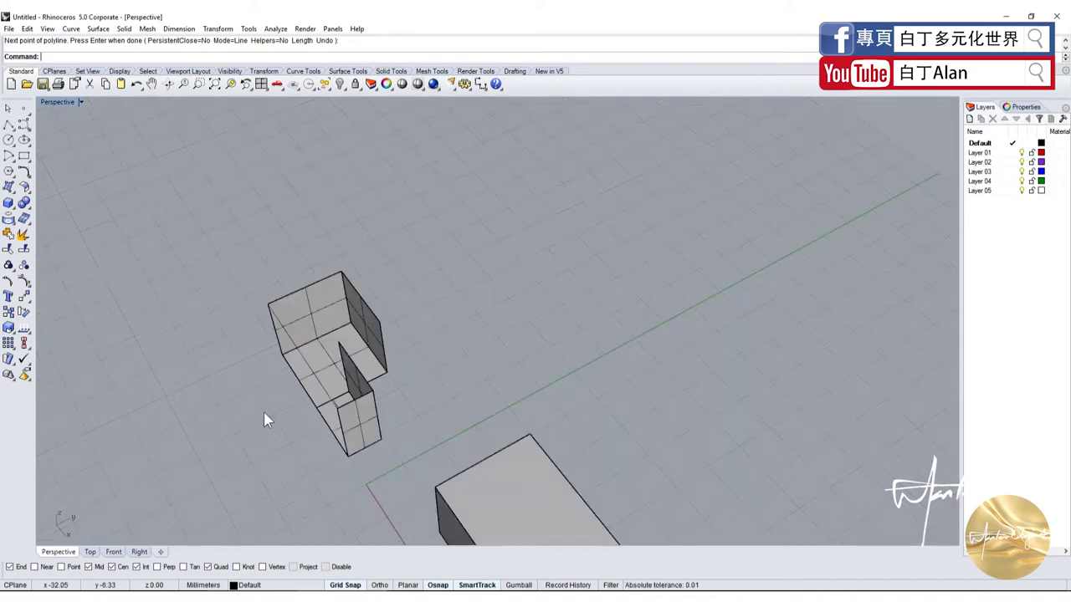
right_drag(264, 413, 296, 383)
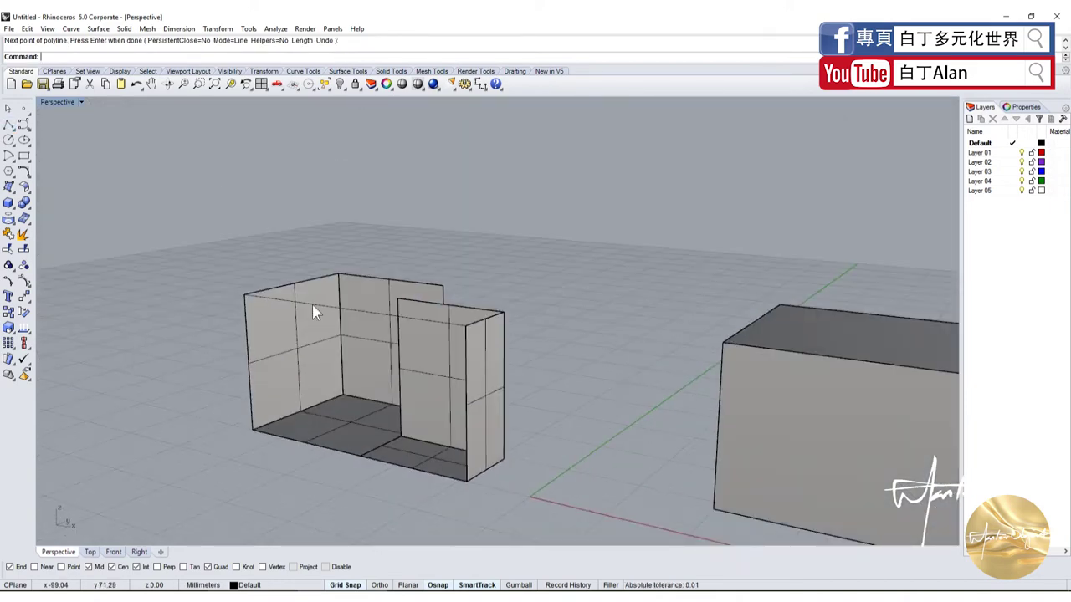
click(246, 303)
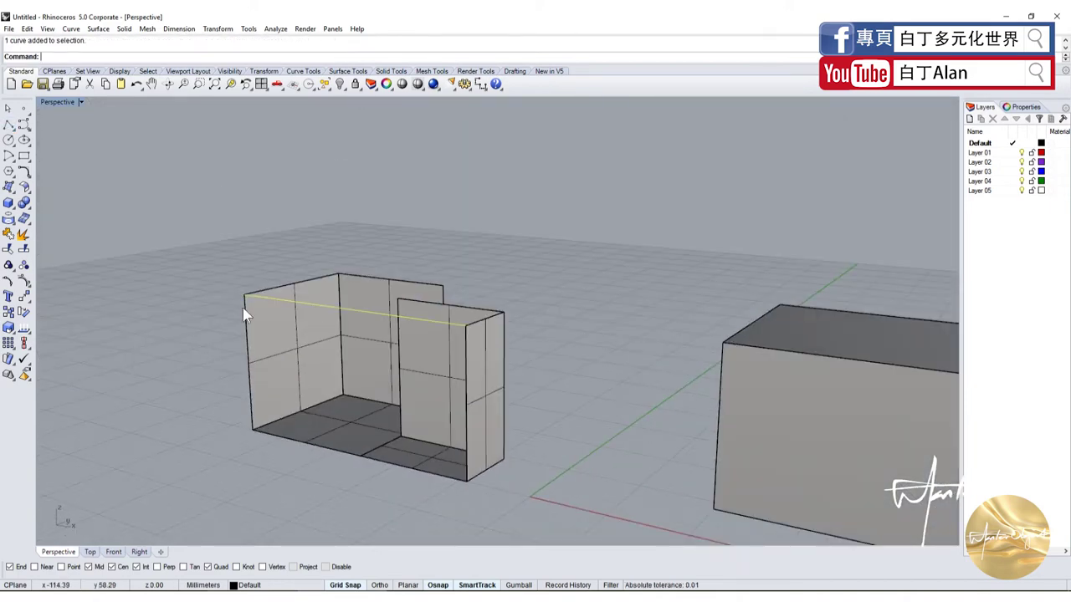
Step: Build a planar front wall from the top line and the four front boundary edges
click(9, 186)
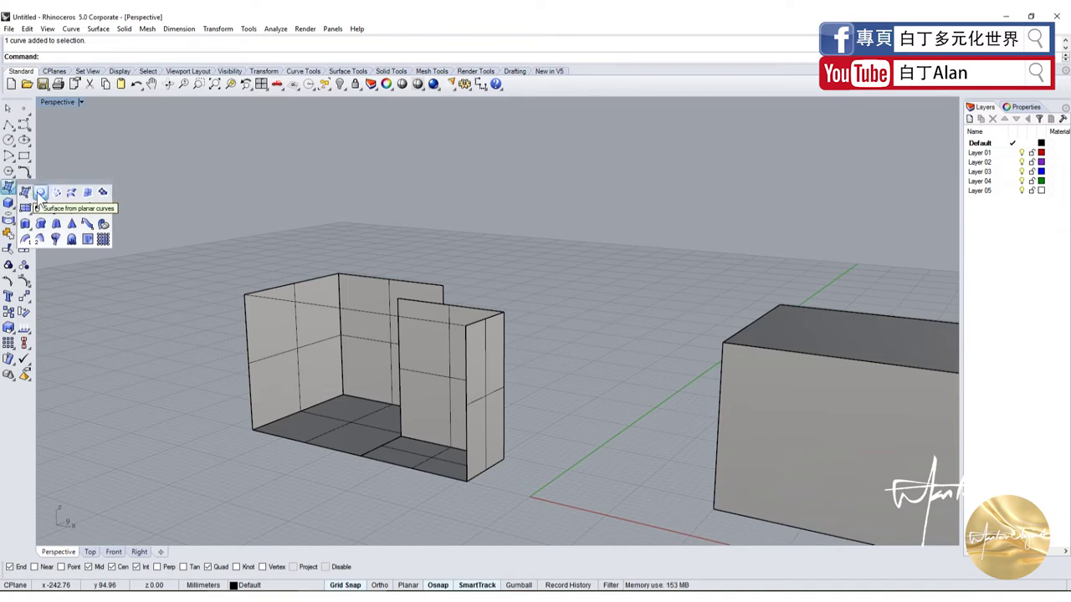
click(39, 195)
click(39, 195)
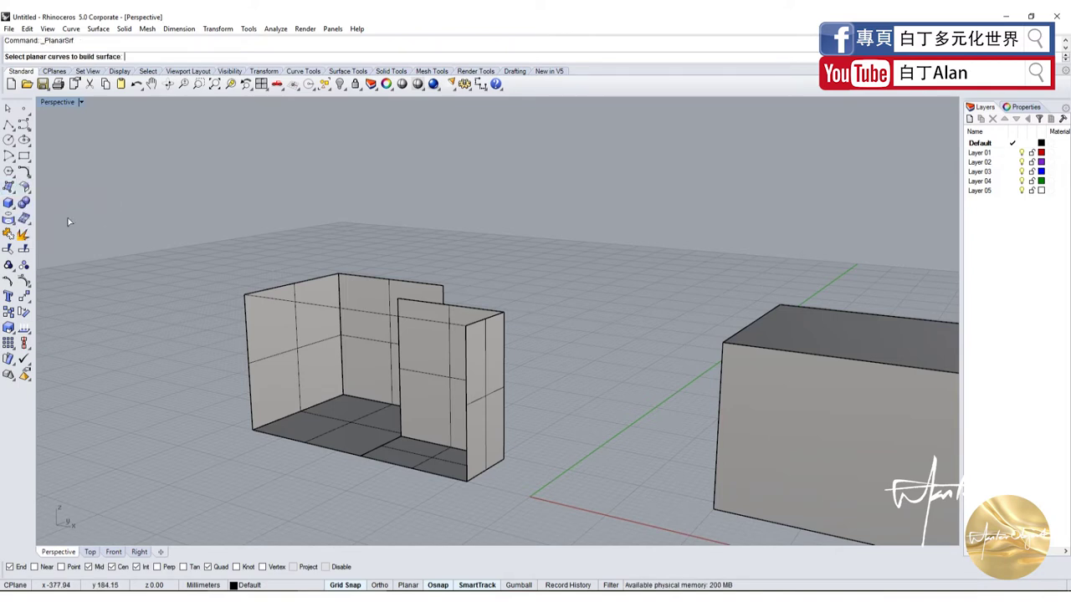
click(313, 310)
click(250, 329)
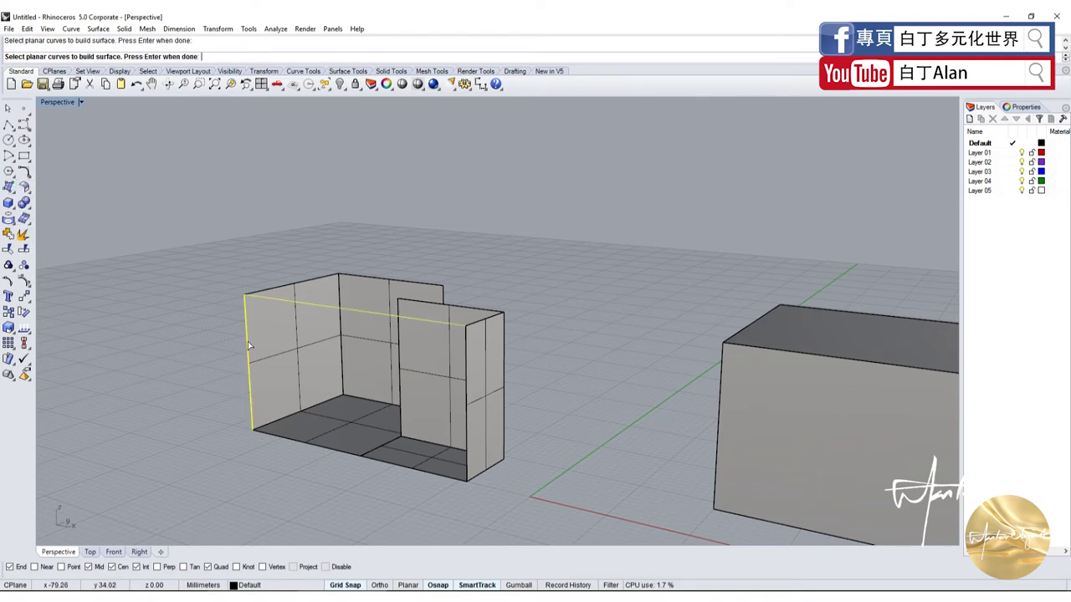
click(293, 446)
click(409, 467)
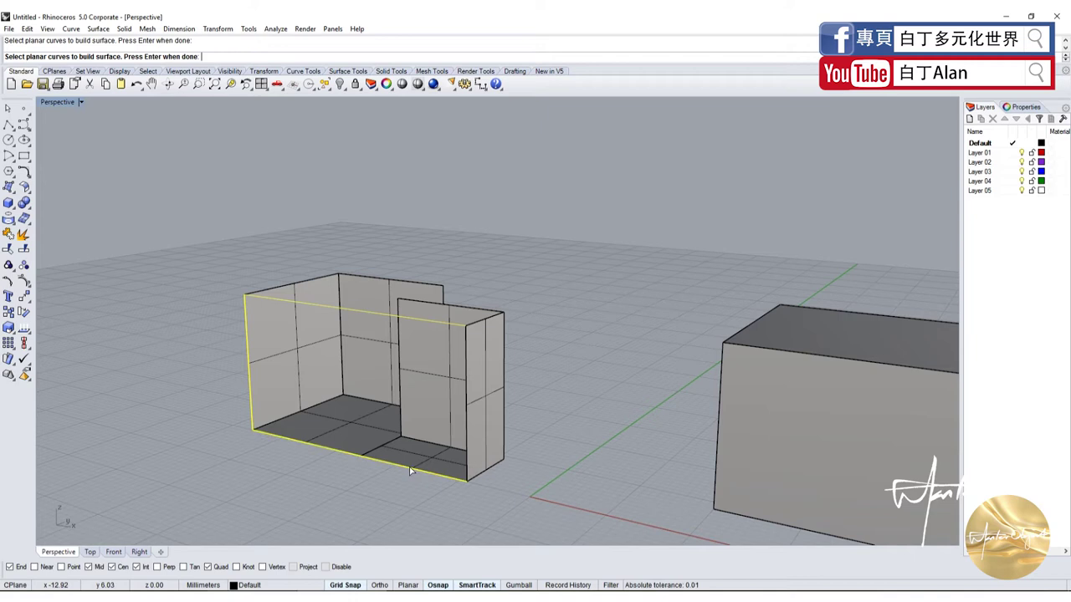
click(469, 441)
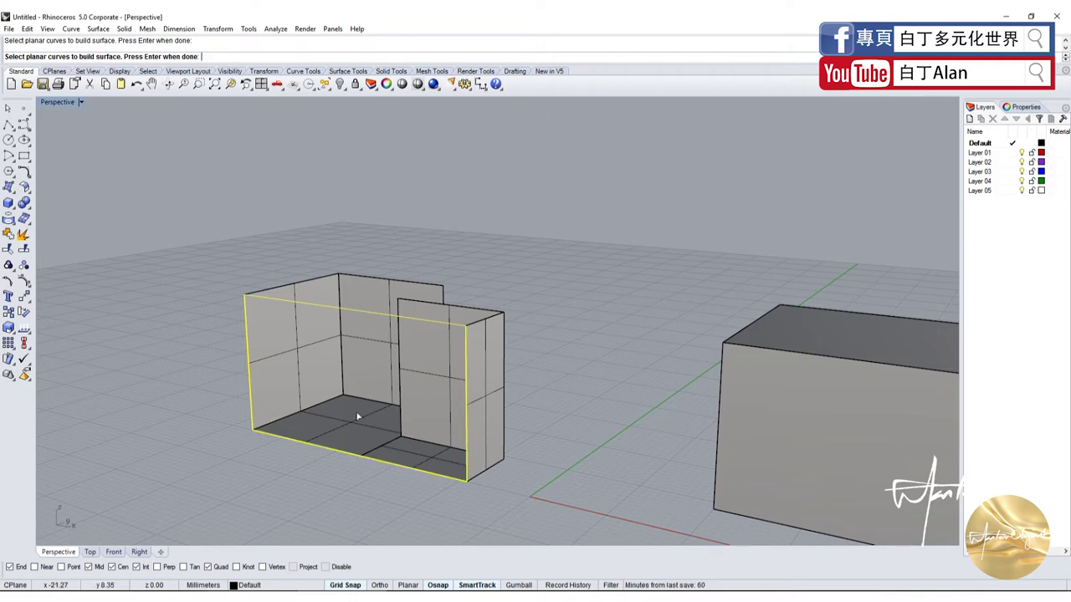
key(Return)
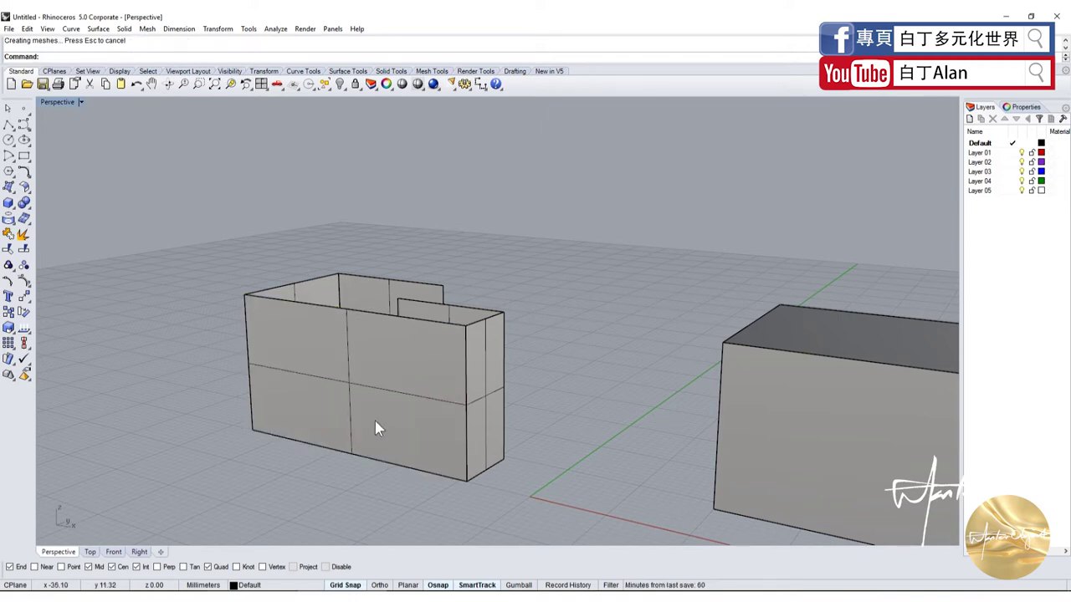
Step: Select the new front wall and orbit around to inspect the closed shell
click(375, 428)
mouse_move(379, 396)
right_down()
mouse_move(270, 490)
mouse_move(282, 478)
mouse_move(253, 442)
mouse_move(307, 466)
mouse_move(408, 311)
right_up()
scroll(497, 359, down, 5)
mouse_move(497, 360)
right_down()
mouse_move(455, 341)
mouse_move(443, 439)
right_up()
Step: Delete the leftover edge curve inside the shell
scroll(451, 351, up, 5)
scroll(451, 351, down, 3)
click(428, 411)
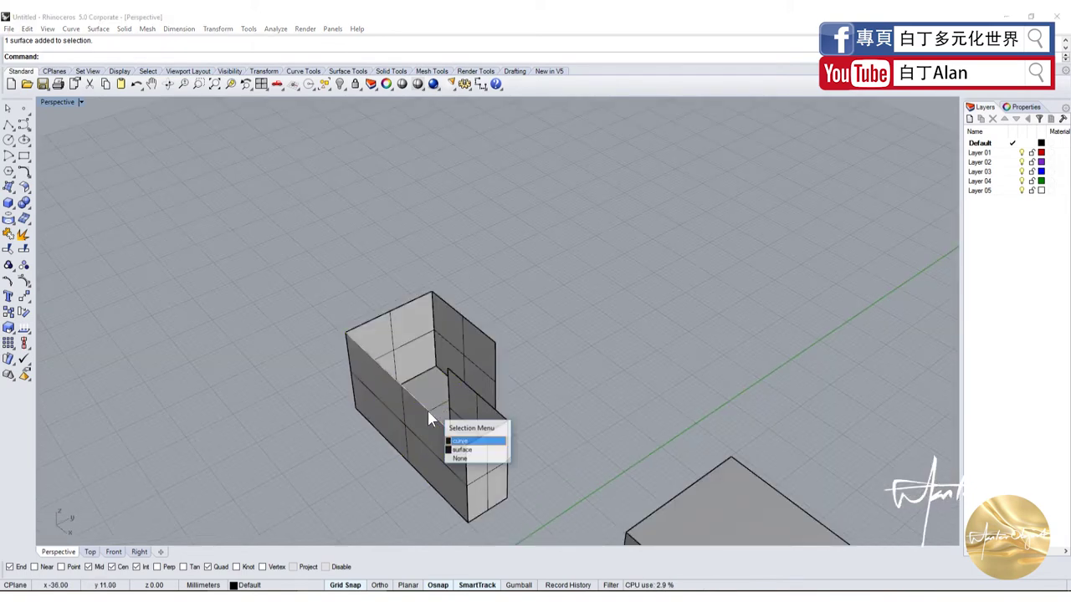
click(477, 441)
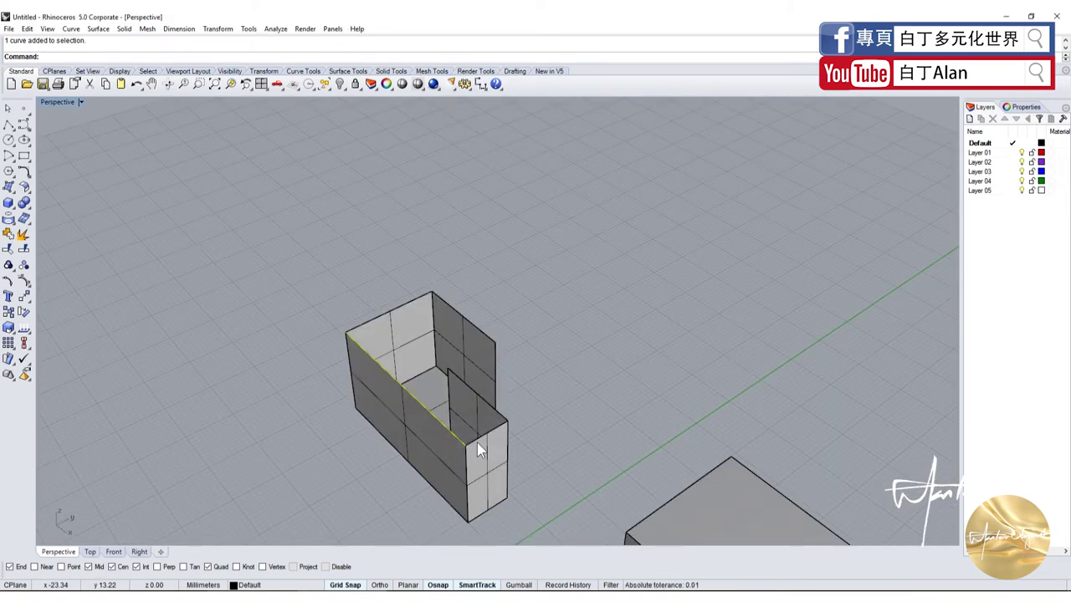
key(Delete)
Step: Delete the upper and lower fragmented faces of the L-shaped solid
right_drag(476, 441, 501, 382)
scroll(457, 319, up, 3)
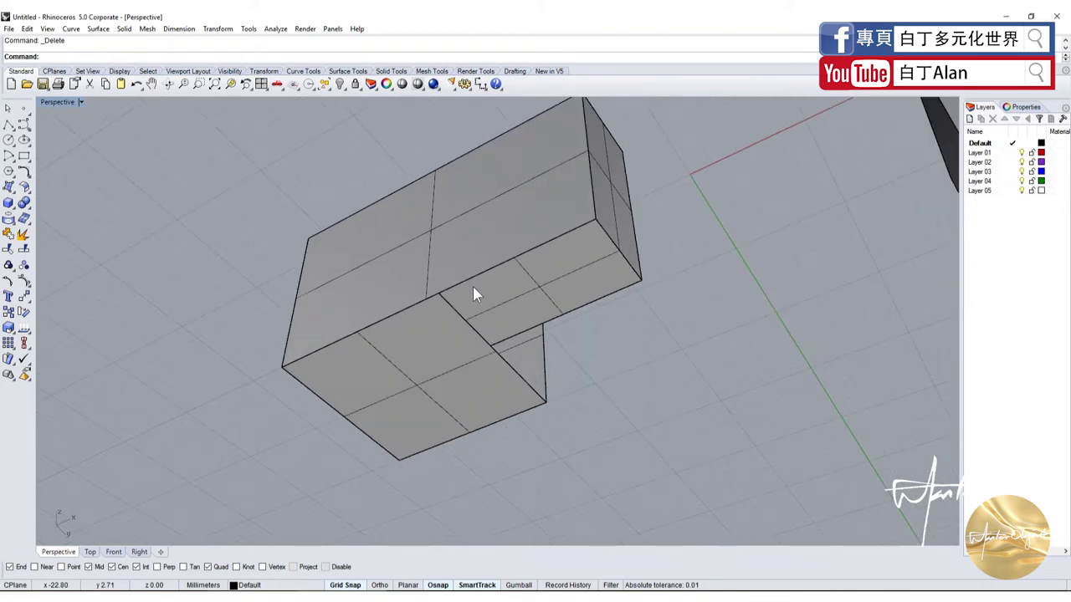
ctrl+shift+click(482, 297)
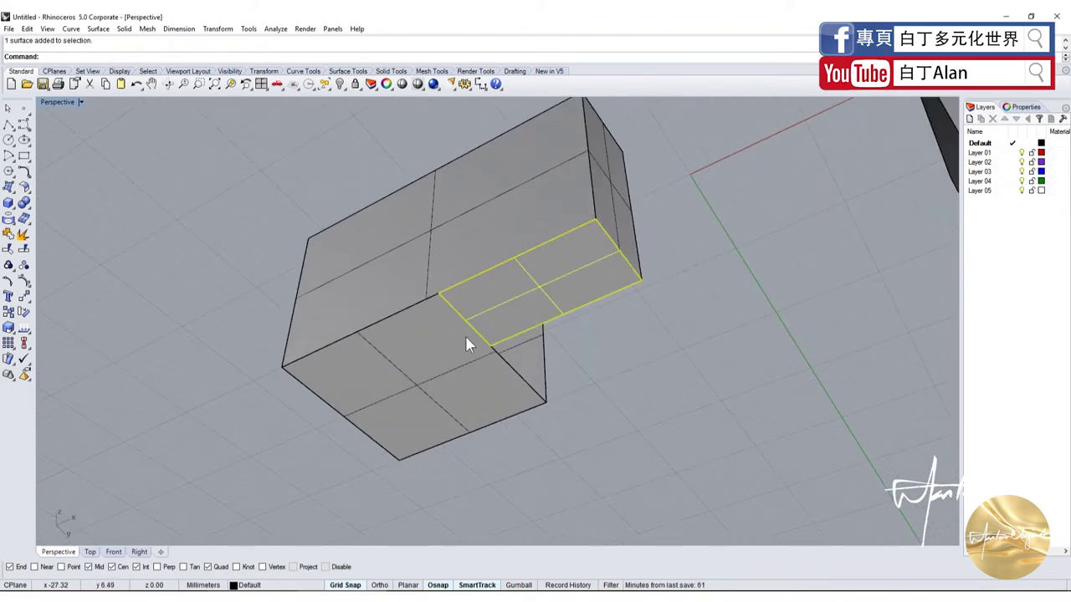
right_drag(465, 336, 598, 320)
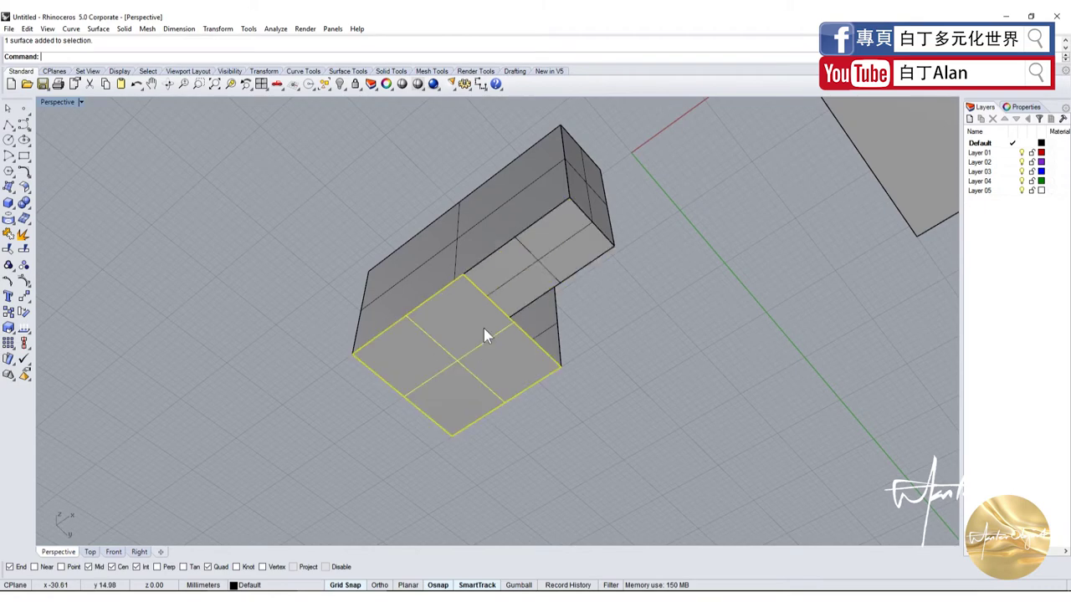
scroll(483, 328, up, 3)
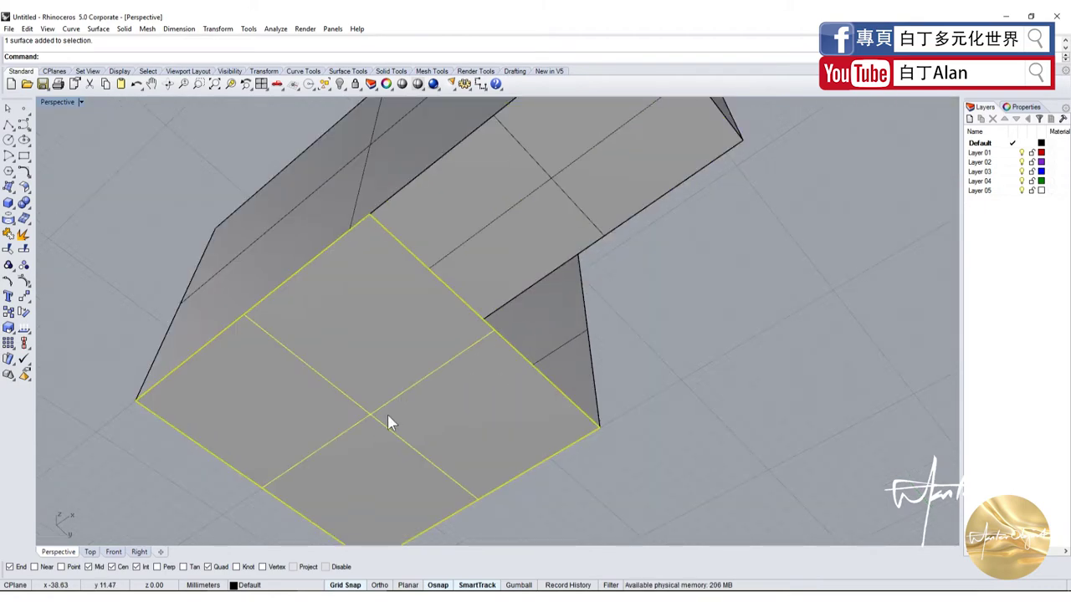
ctrl+shift+click(504, 204)
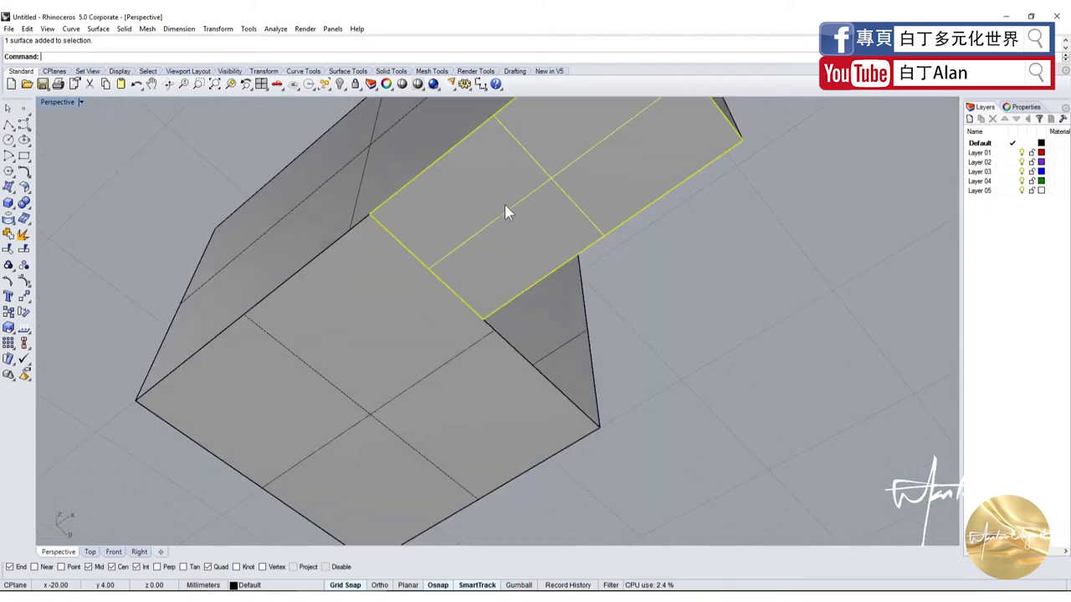
key(Delete)
ctrl+shift+click(415, 334)
key(Delete)
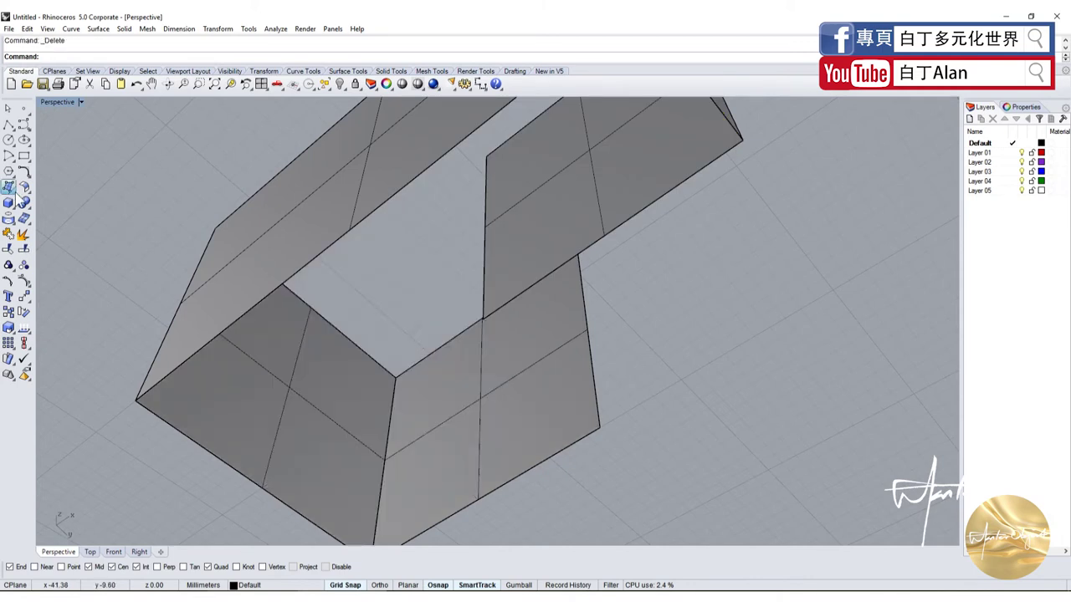
Step: Patch the opening with a planar surface bounded by four of its edges
click(8, 188)
click(254, 312)
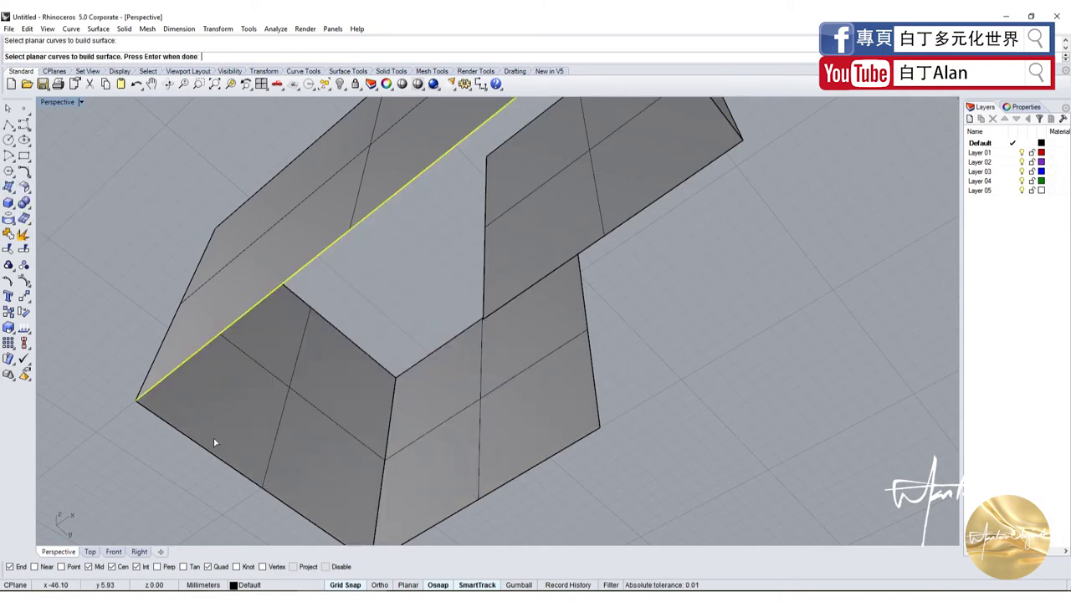
click(215, 458)
click(482, 499)
scroll(604, 389, down, 5)
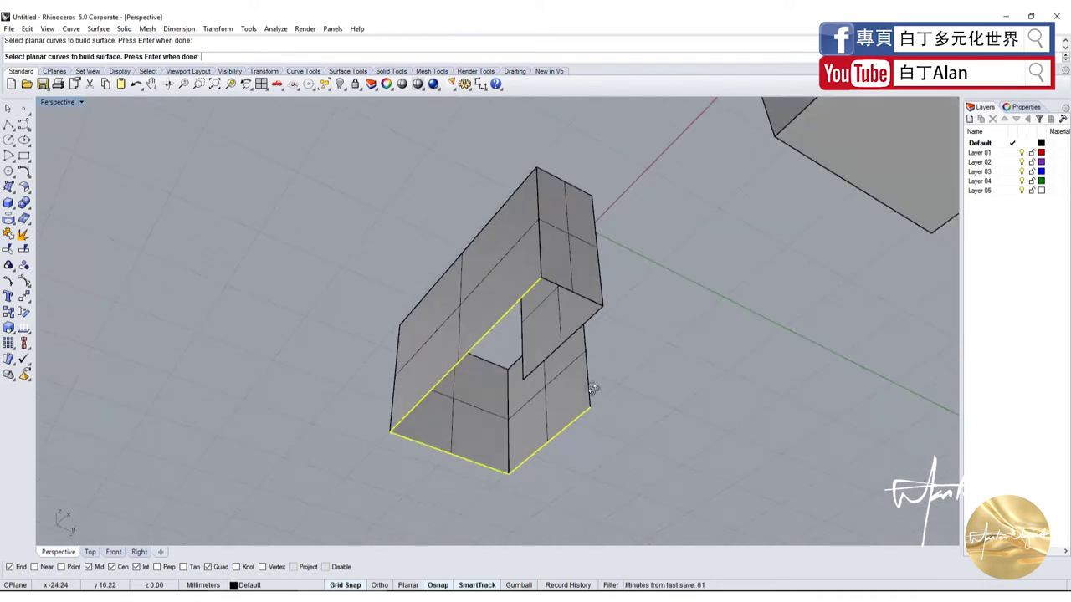
click(566, 294)
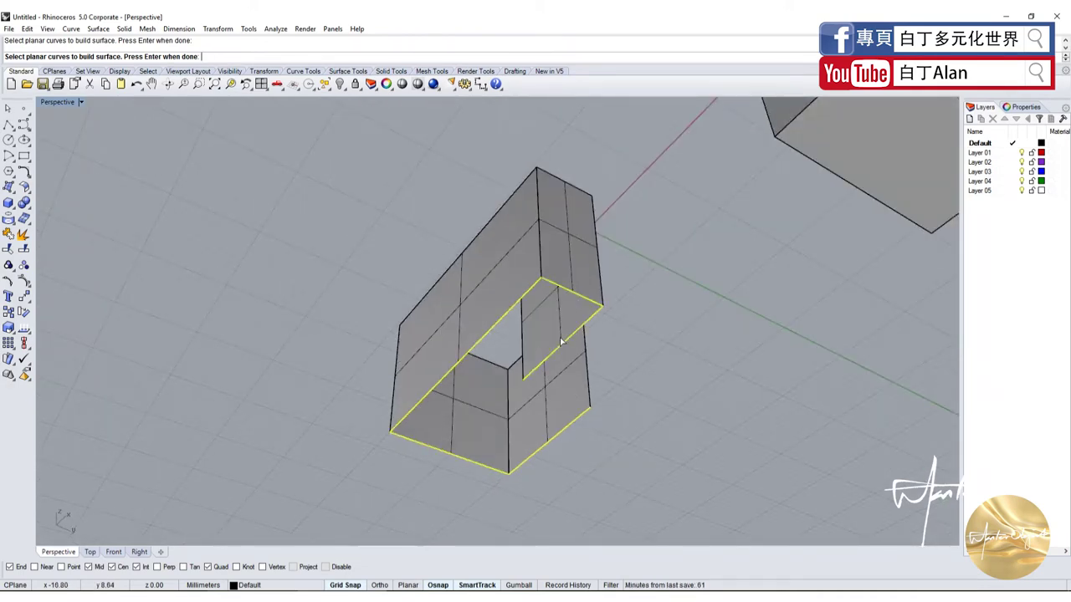
scroll(563, 345, up, 4)
key(Return)
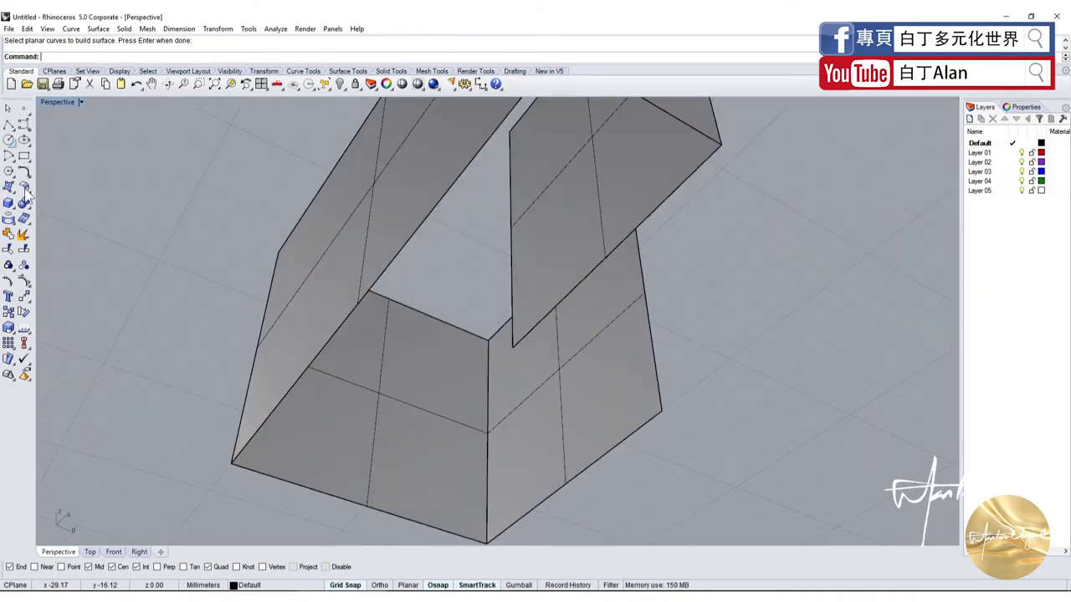
Step: Draw a helper polyline from the notch corner to the outer corner
click(8, 123)
click(512, 346)
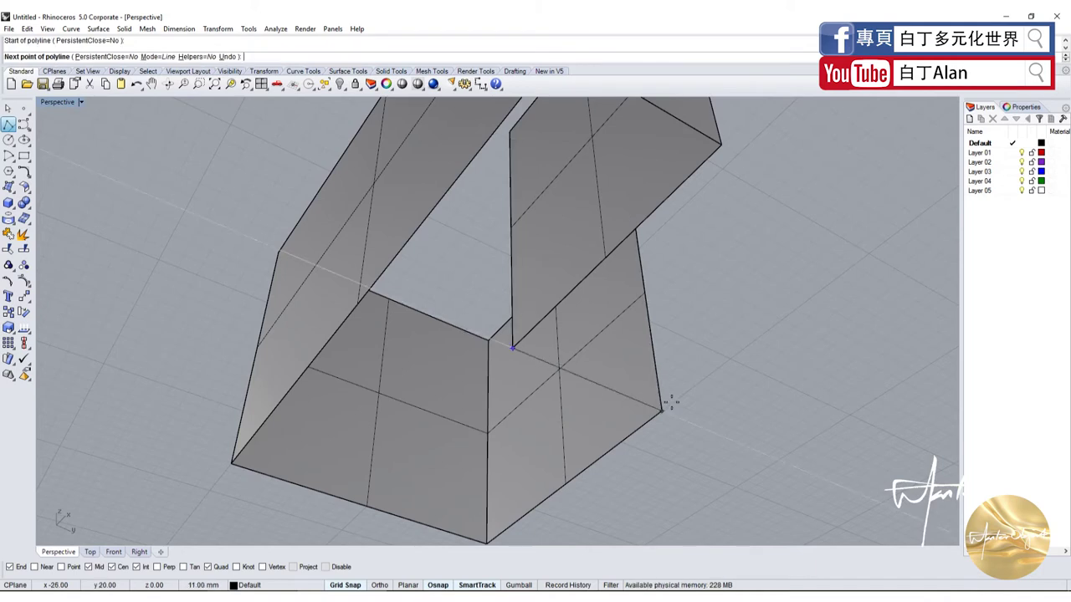
click(661, 410)
key(Return)
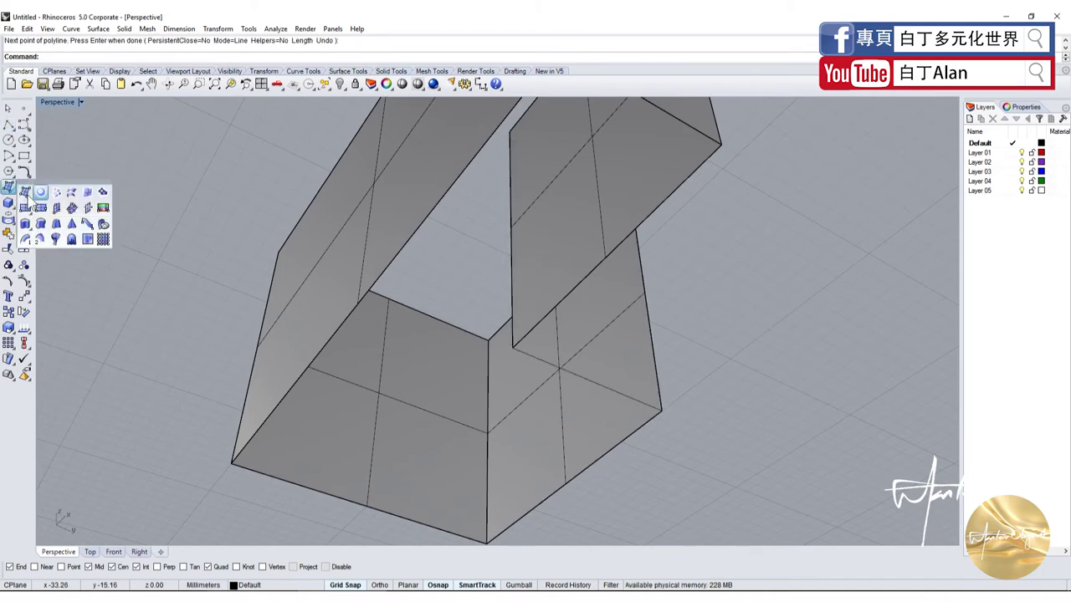
Step: Cap the remaining opening with a planar surface from the helper line and three edges
click(9, 187)
click(565, 375)
click(621, 433)
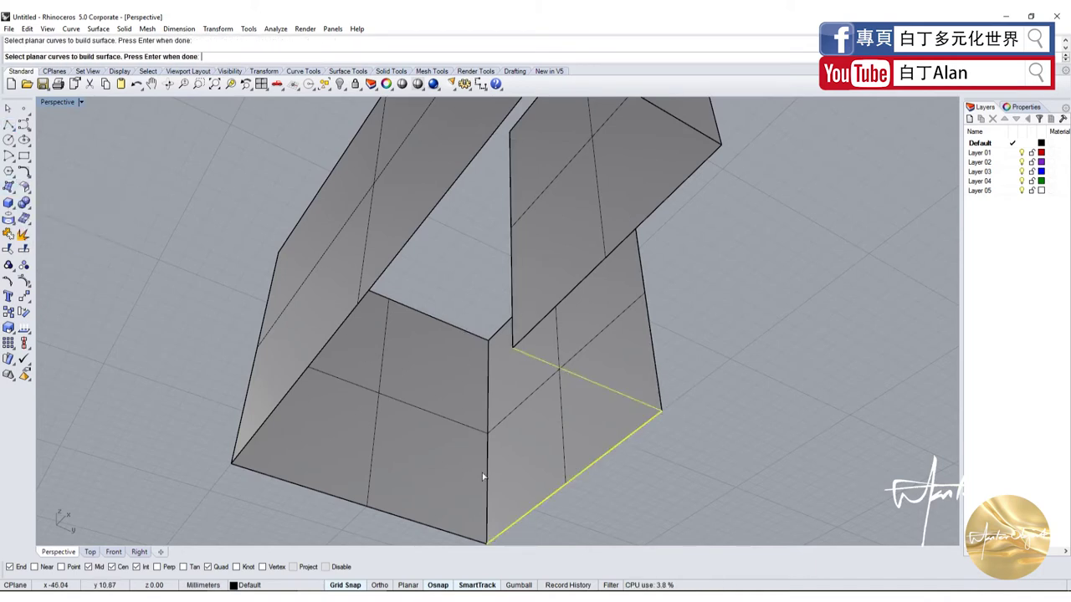
click(362, 514)
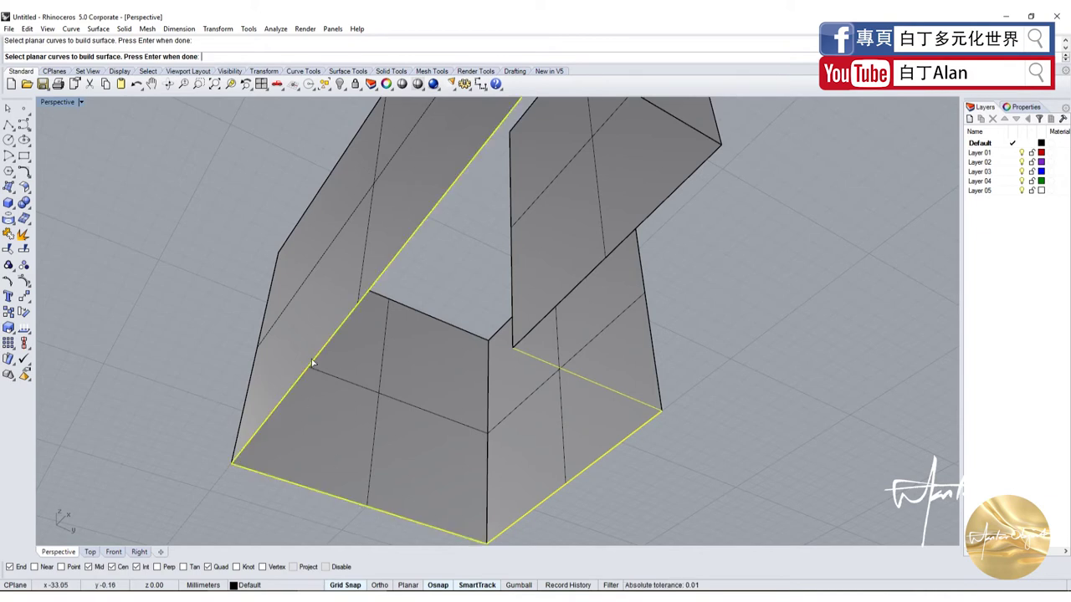
right_drag(309, 380, 341, 342)
click(434, 262)
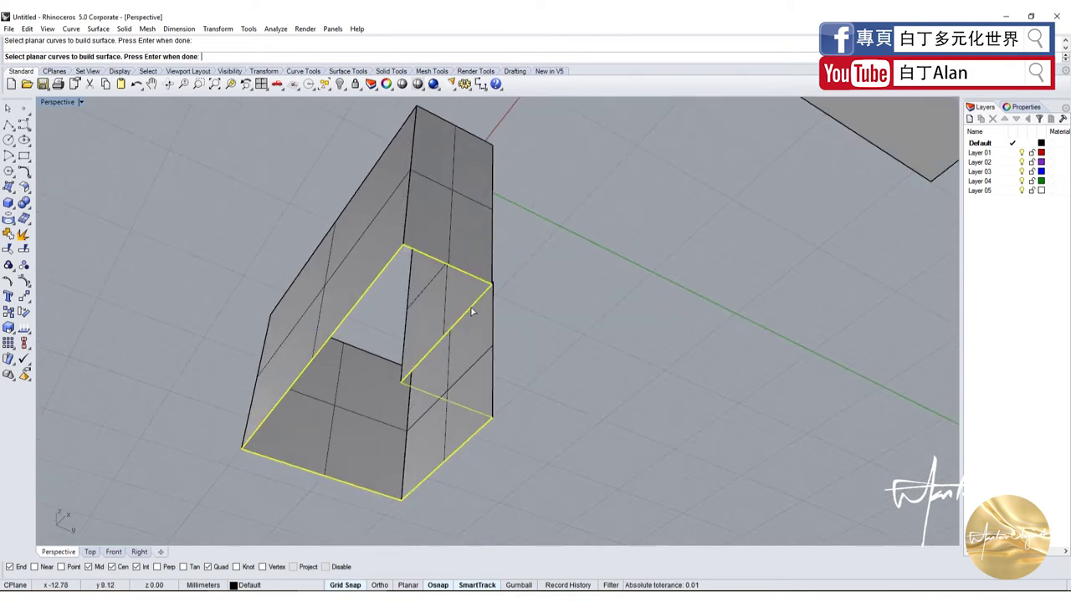
key(Return)
right_drag(585, 393, 583, 334)
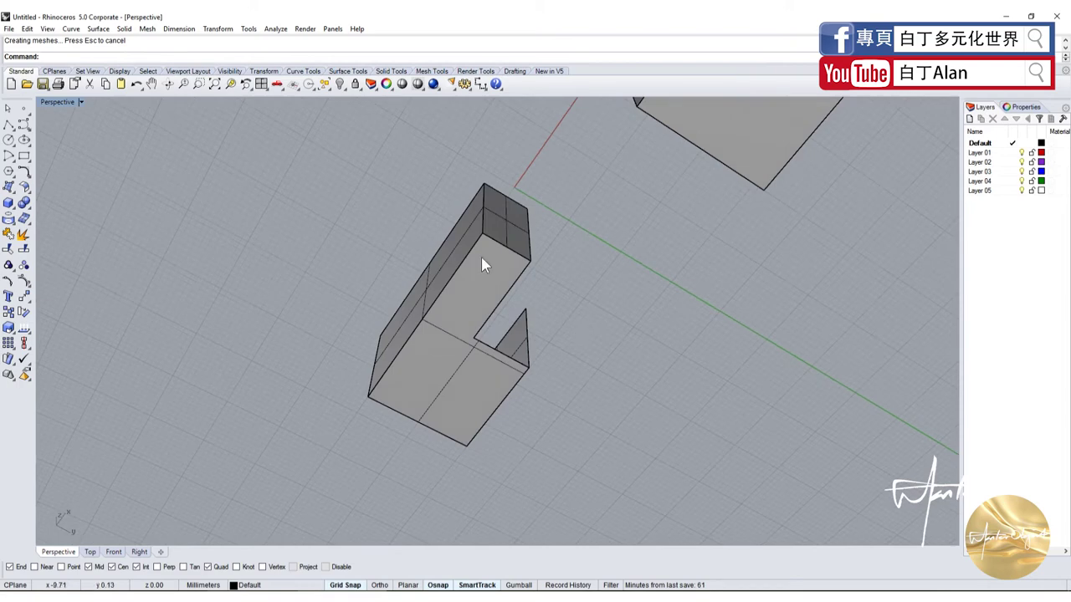
Step: Delete the leftover polyline curve at the notch corner, choosing 'curve' from the Selection Menu
right_drag(365, 374, 481, 351)
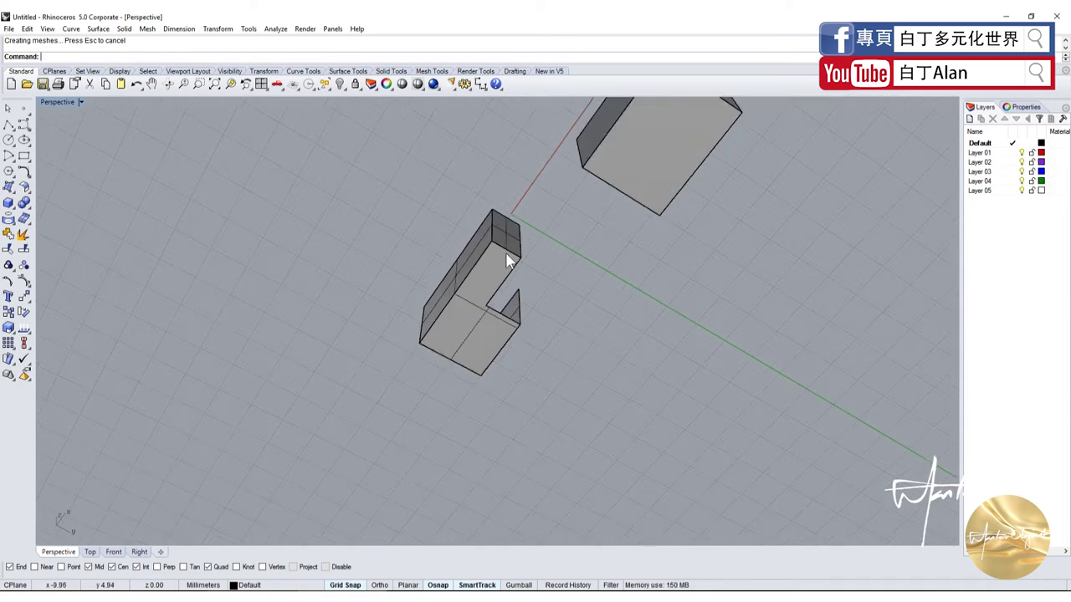
click(482, 356)
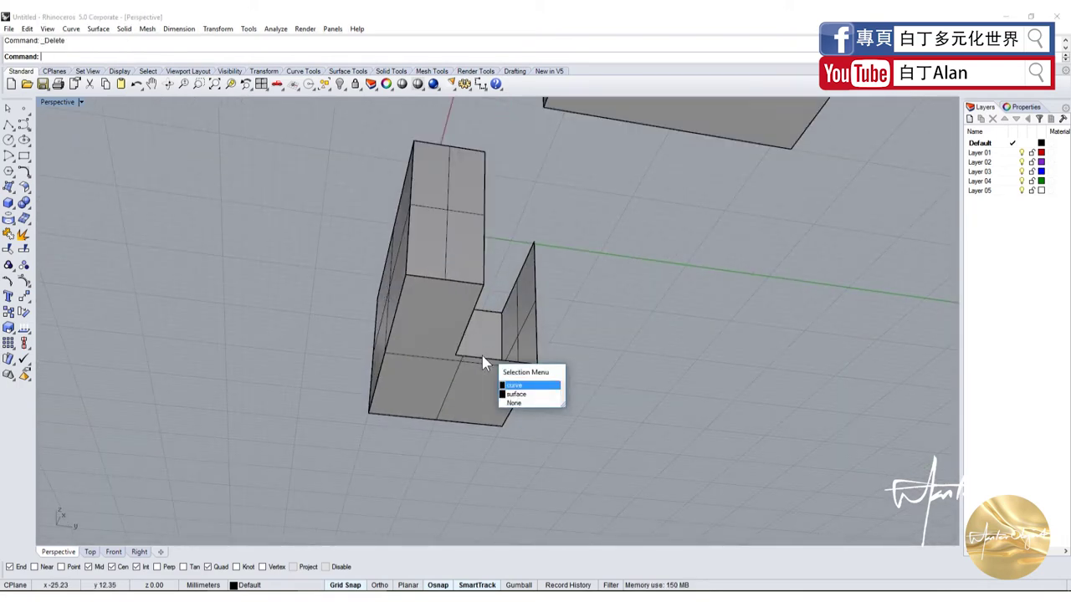
click(517, 394)
key(Delete)
Step: Orbit and zoom the Perspective view to inspect the floor and surrounding walls
mouse_move(506, 372)
right_down()
mouse_move(545, 377)
mouse_move(568, 352)
right_up()
scroll(568, 351, up, 3)
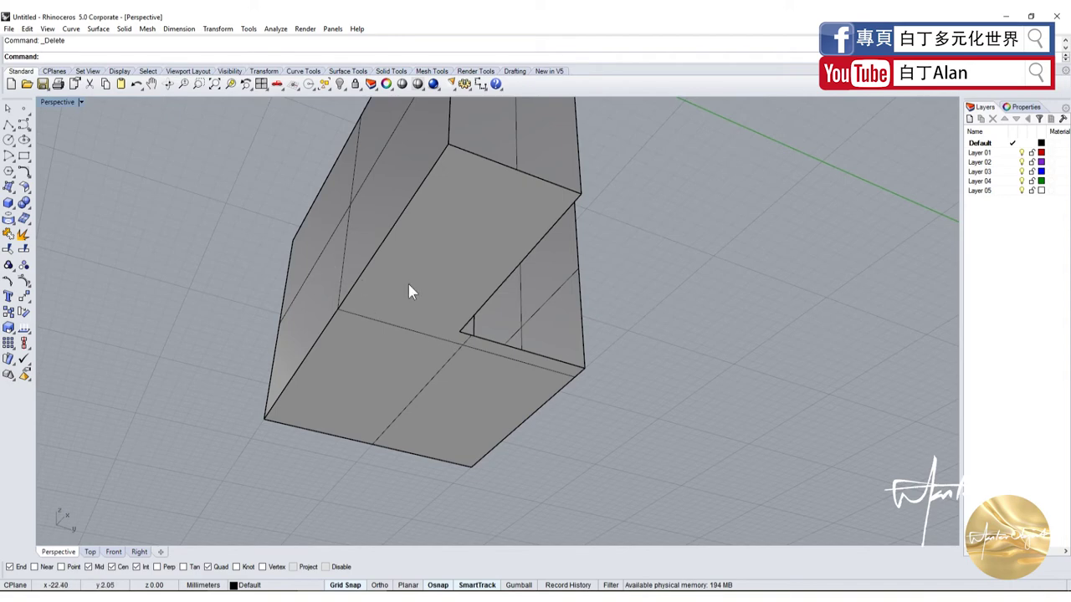
mouse_move(482, 207)
right_down()
mouse_move(444, 318)
mouse_move(471, 313)
mouse_move(595, 409)
mouse_move(577, 420)
mouse_move(539, 251)
mouse_move(525, 306)
mouse_move(545, 178)
right_up()
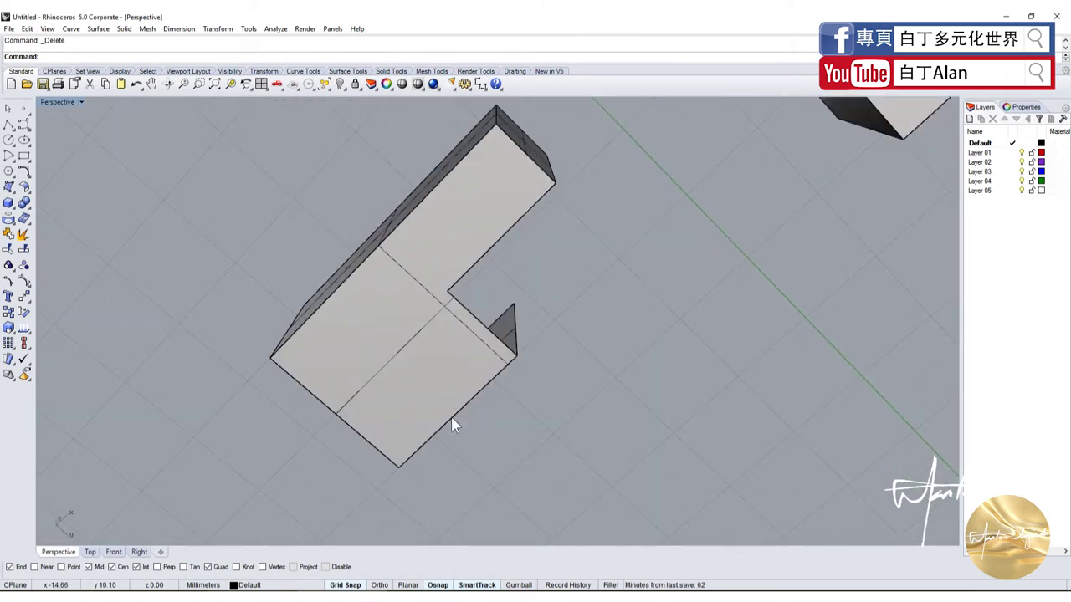
mouse_move(451, 425)
right_down()
mouse_move(530, 210)
mouse_move(515, 447)
right_up()
scroll(483, 359, up, 3)
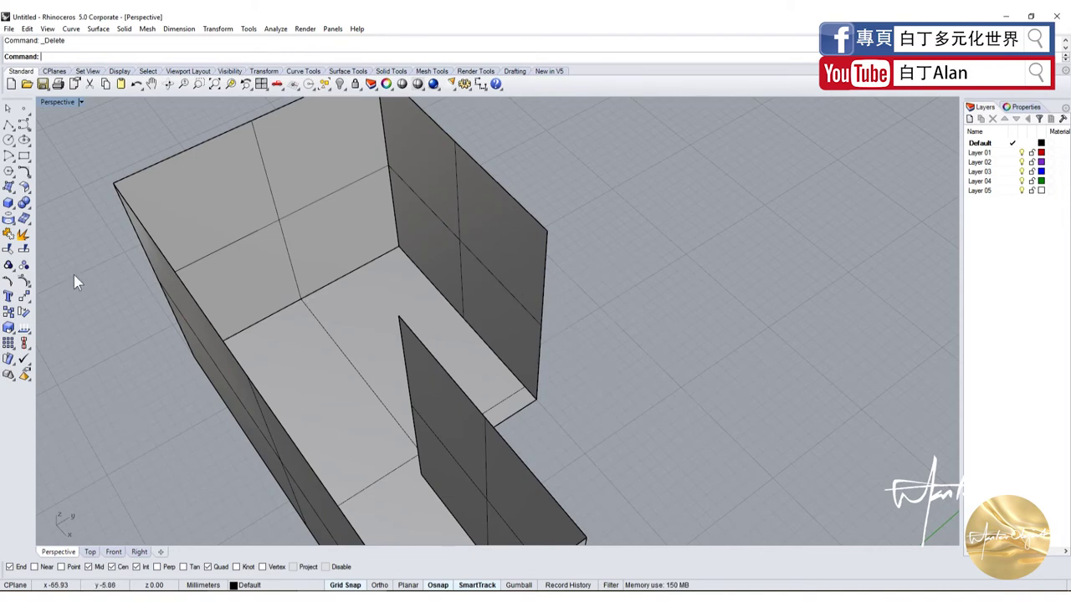
Step: Extrude the right wall's vertical edge straight to the notch corner point, forming the missing wall panel
click(13, 211)
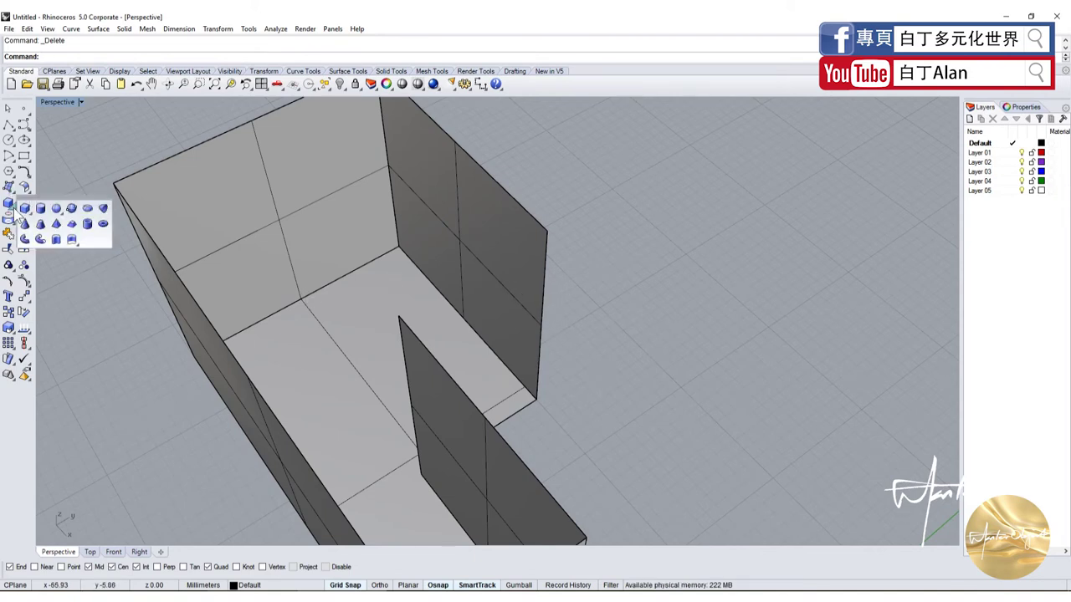
click(55, 240)
click(543, 287)
key(Return)
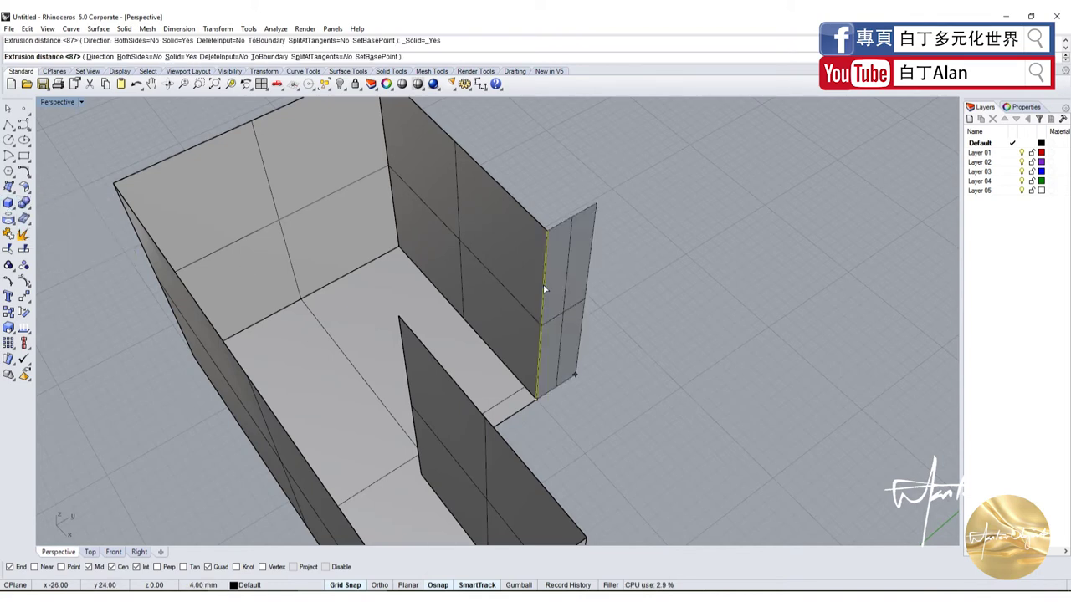
click(395, 318)
scroll(617, 356, down, 5)
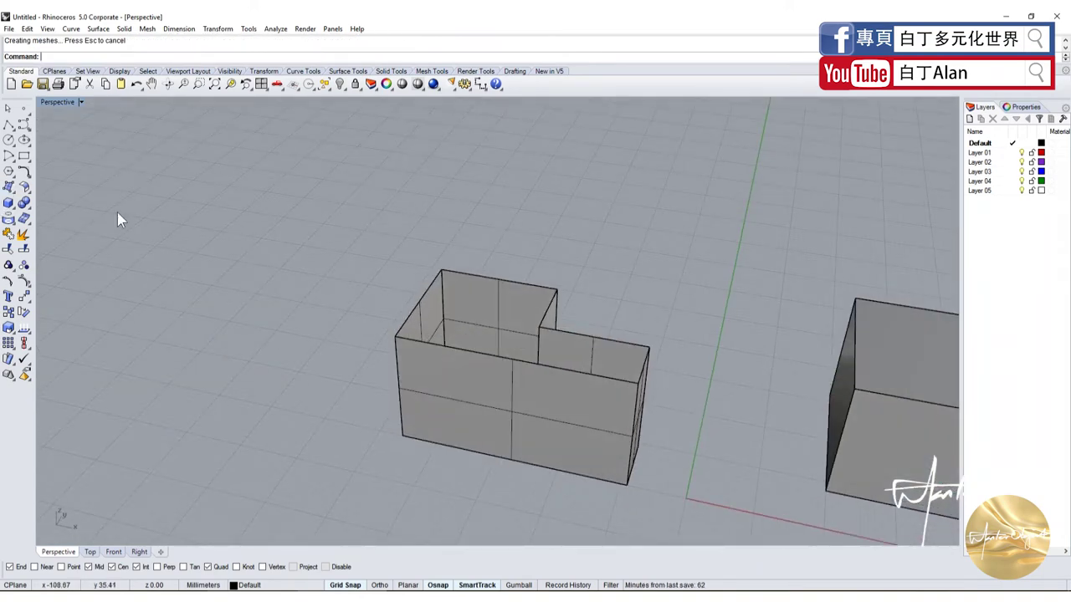
Step: Build a planar surface from the top edge curves, excluding the vertical wall edges, to cap the L-shape
click(8, 187)
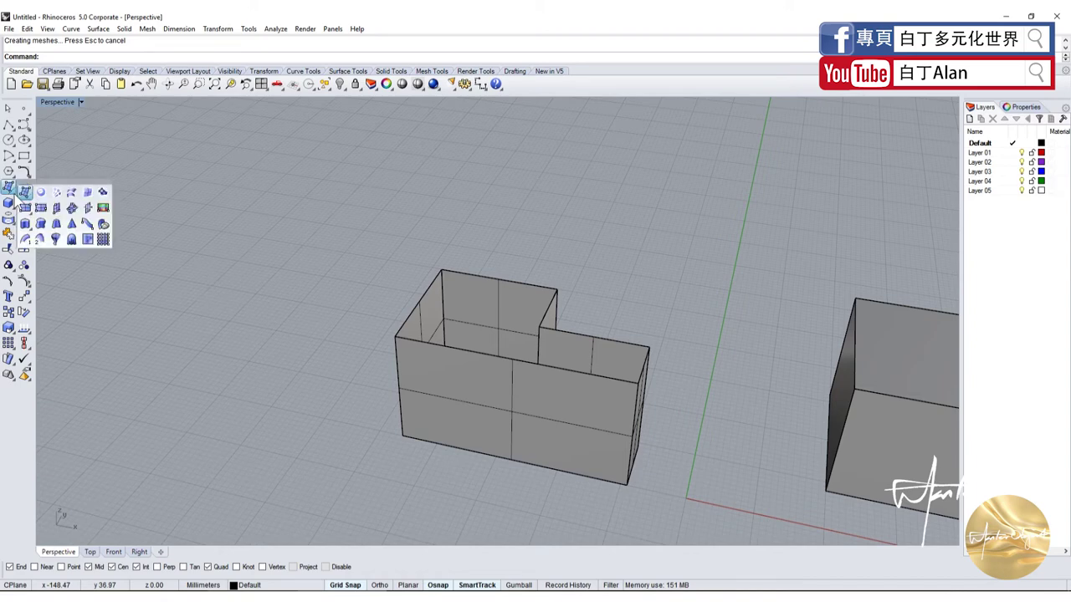
click(41, 193)
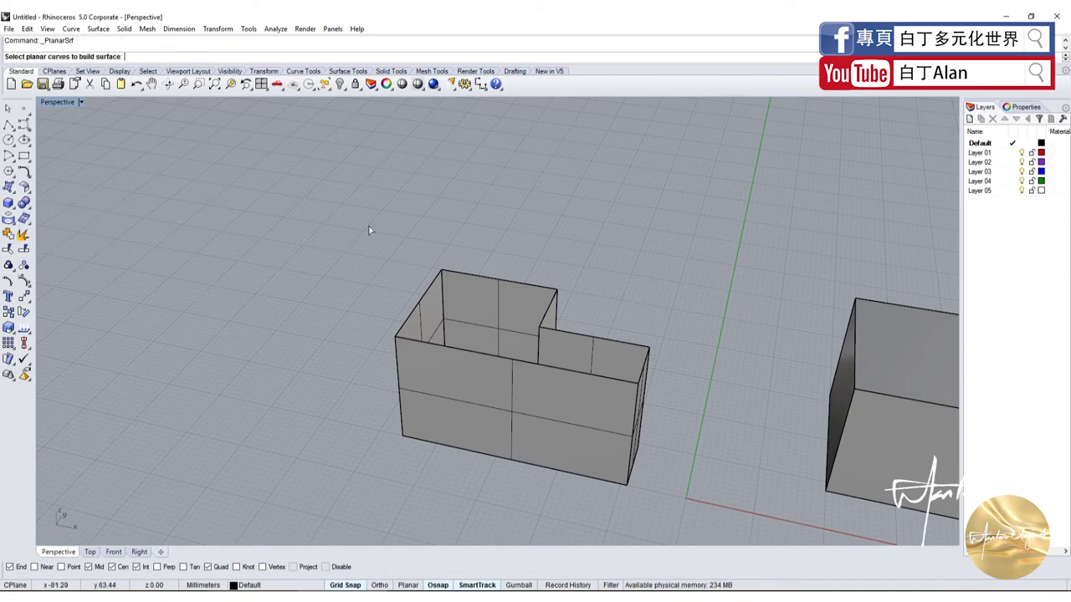
drag(369, 227, 695, 411)
right_drag(687, 377, 589, 414)
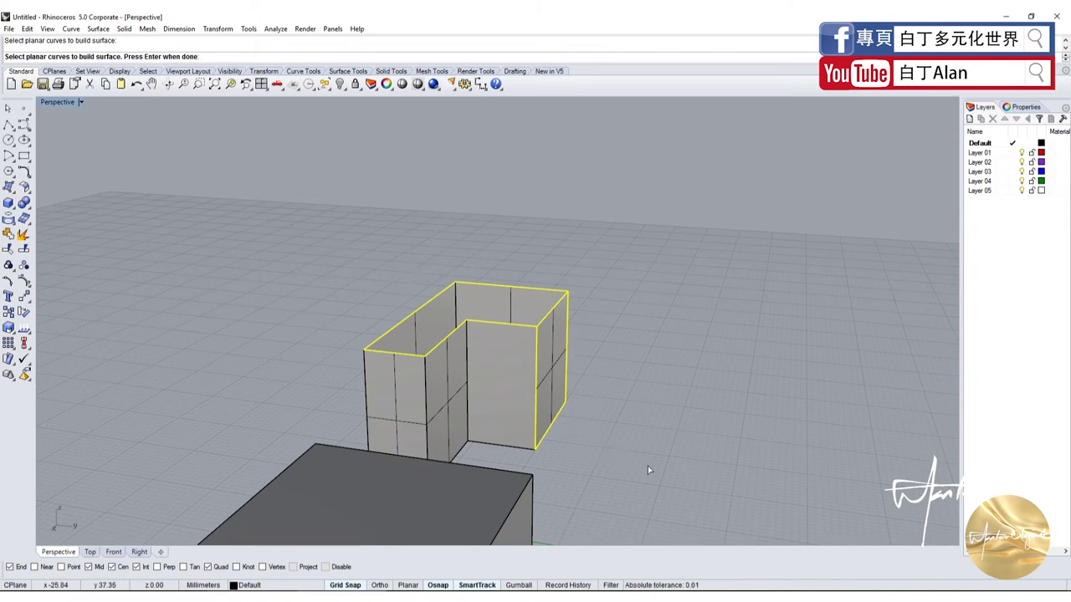
ctrl+click(529, 398)
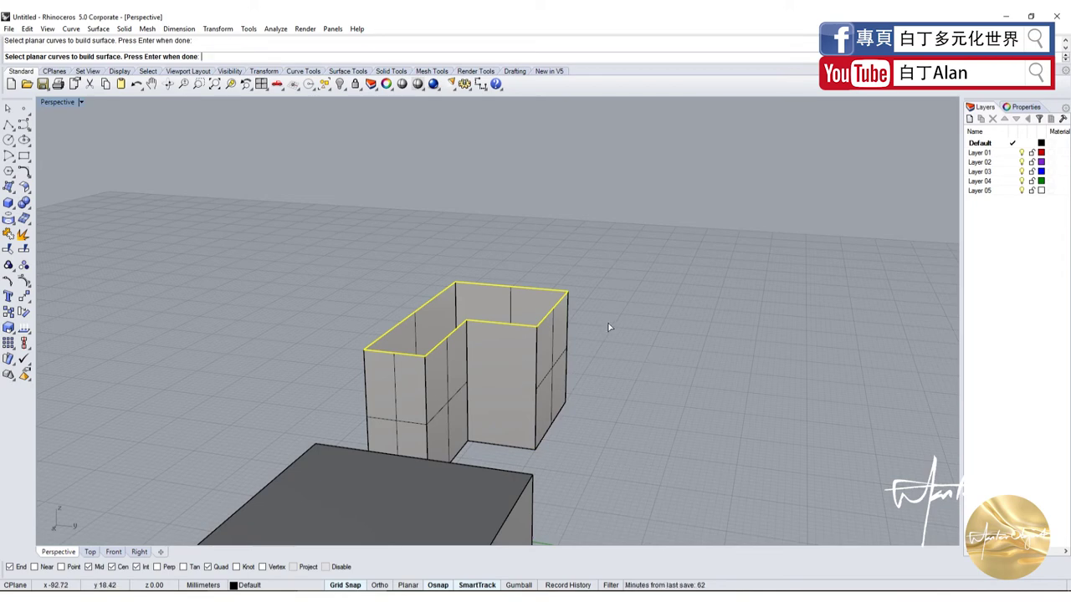
key(Return)
right_drag(610, 328, 438, 221)
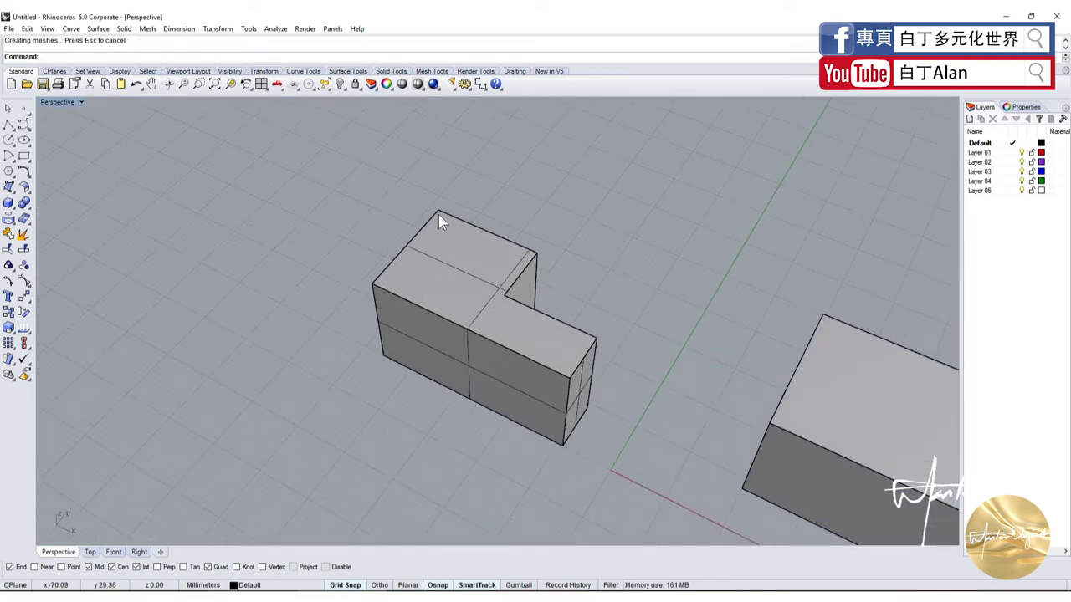
Step: Explode the L-shaped solid into separate faces and delete its top face
click(439, 216)
click(8, 218)
scroll(188, 351, down, 5)
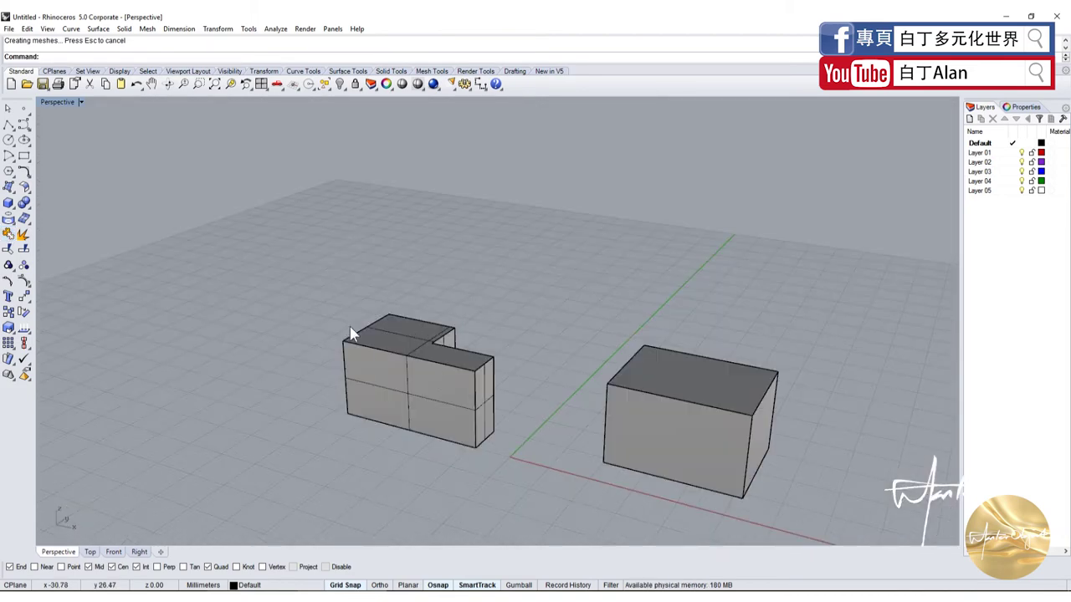
scroll(488, 354, up, 5)
scroll(411, 323, down, 5)
mouse_move(421, 376)
right_down()
mouse_move(433, 333)
mouse_move(464, 439)
right_up()
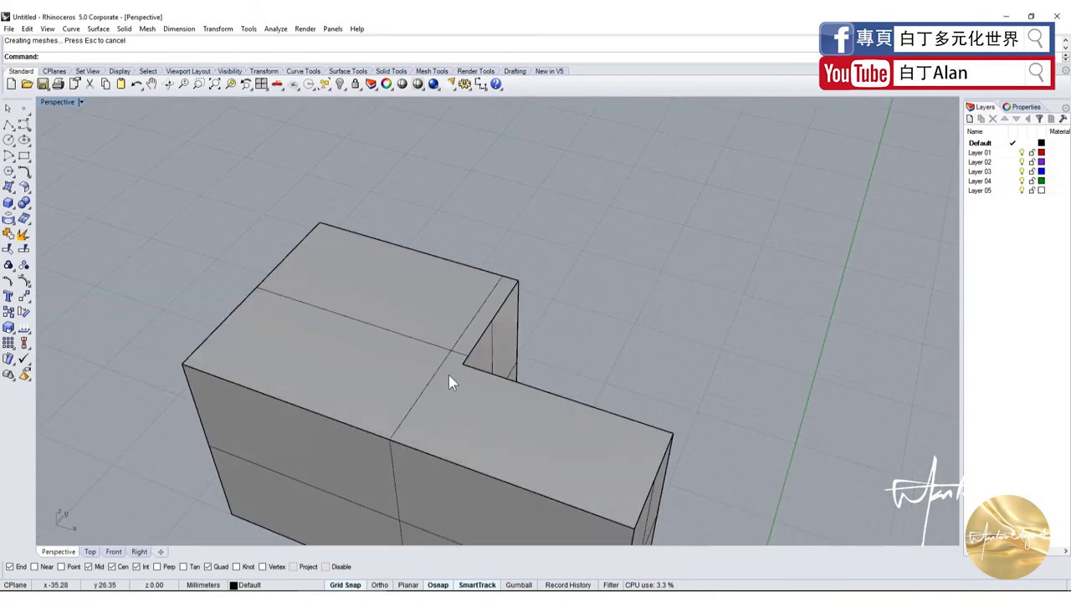
click(421, 396)
click(32, 237)
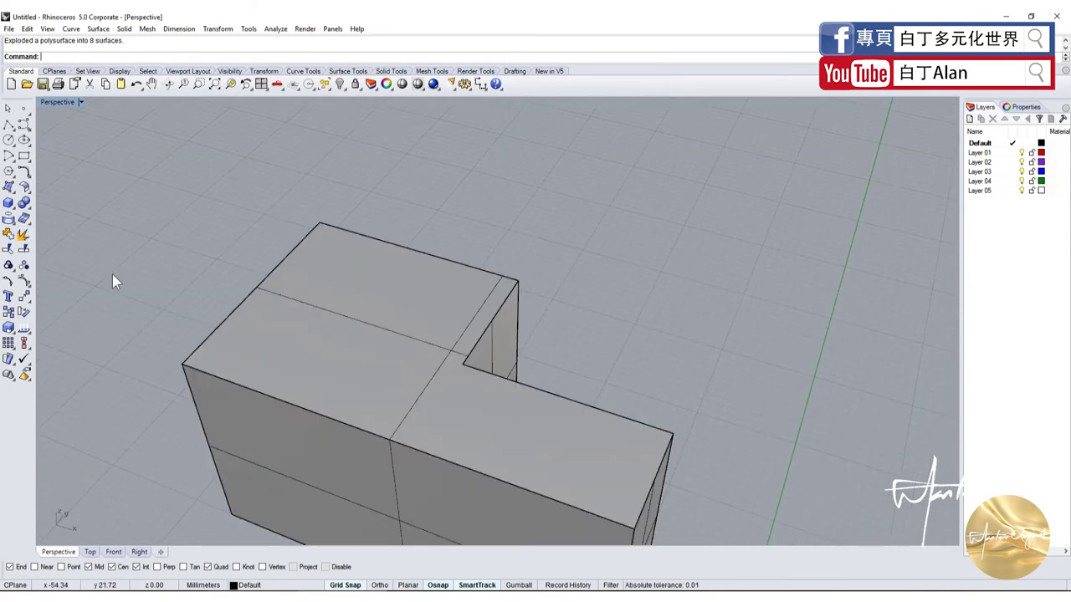
click(329, 351)
key(Delete)
Step: Draw a two-point polyline from a corner, then delete that stray polyline
click(8, 124)
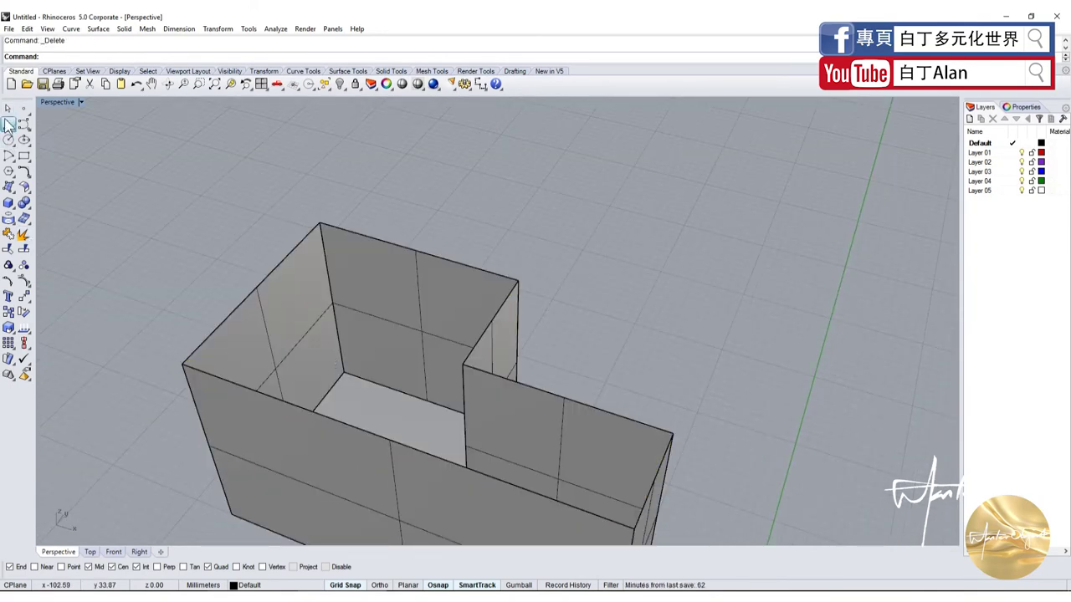
click(462, 366)
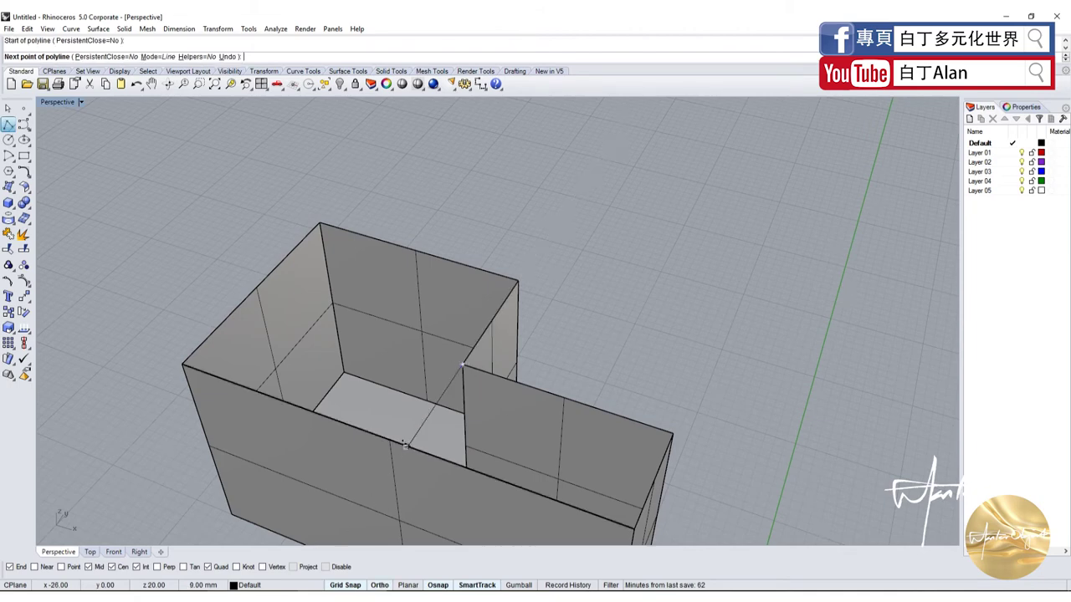
click(405, 444)
key(Return)
scroll(335, 425, down, 2)
right_drag(329, 382, 326, 384)
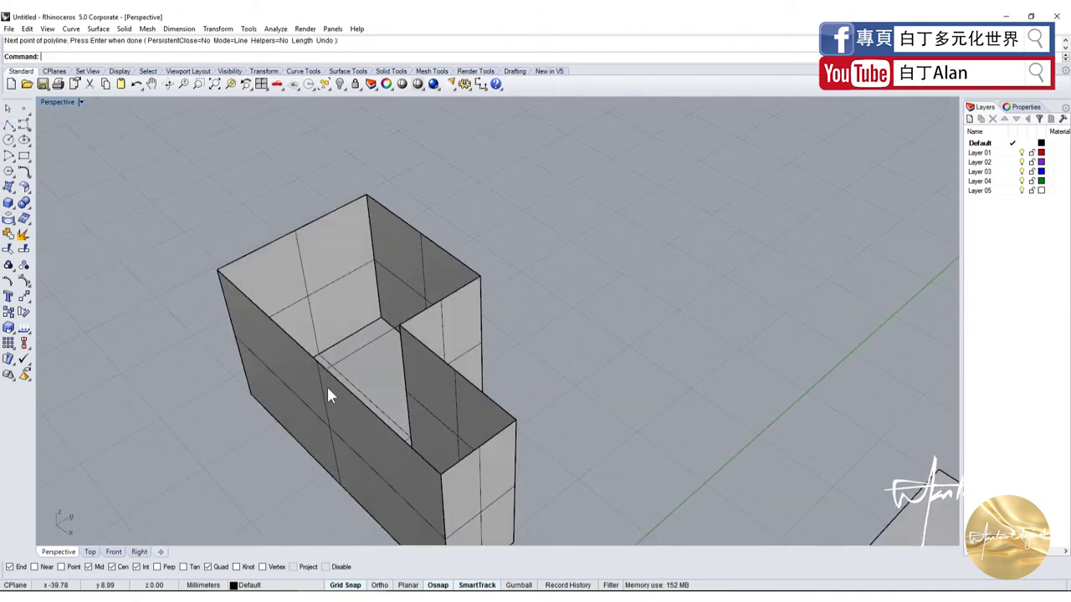
click(358, 366)
key(Delete)
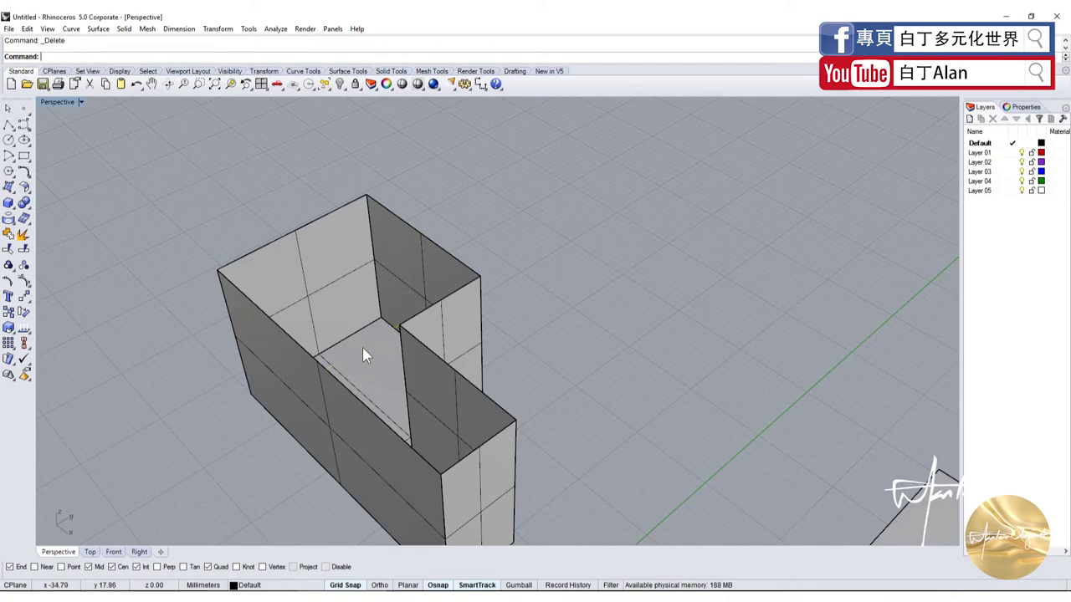
Step: Extrude the back wall's top edge along a custom Front-view direction to cover the long arm's opening
click(14, 194)
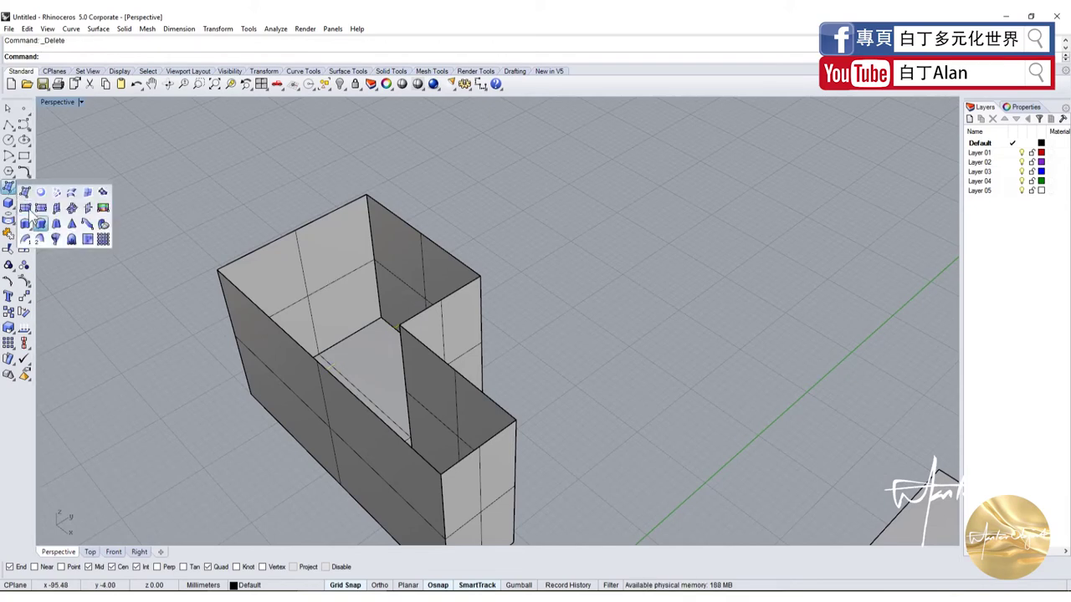
click(42, 230)
click(256, 258)
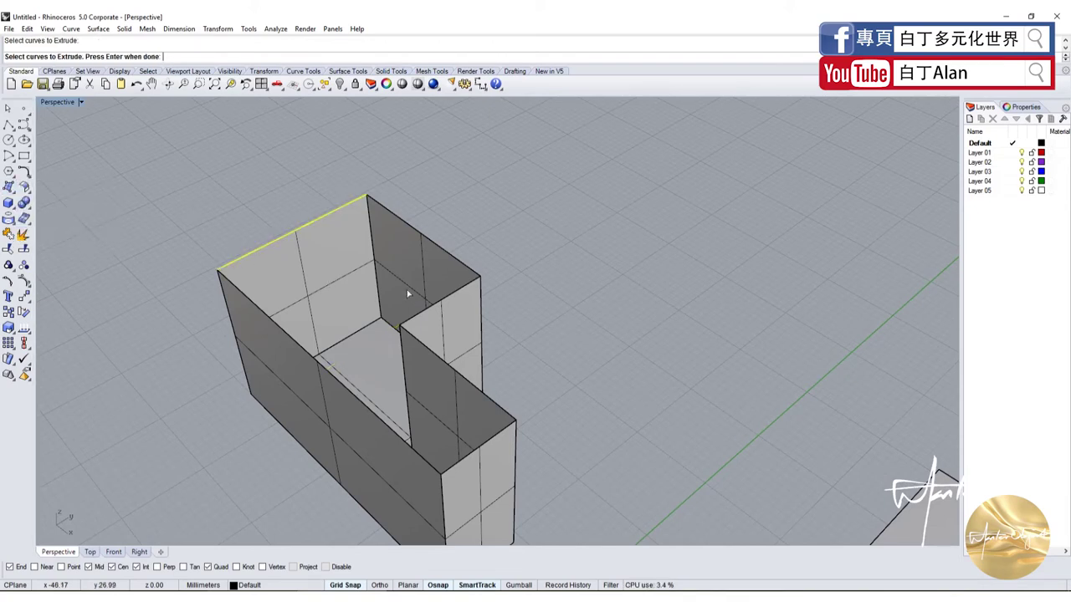
key(Return)
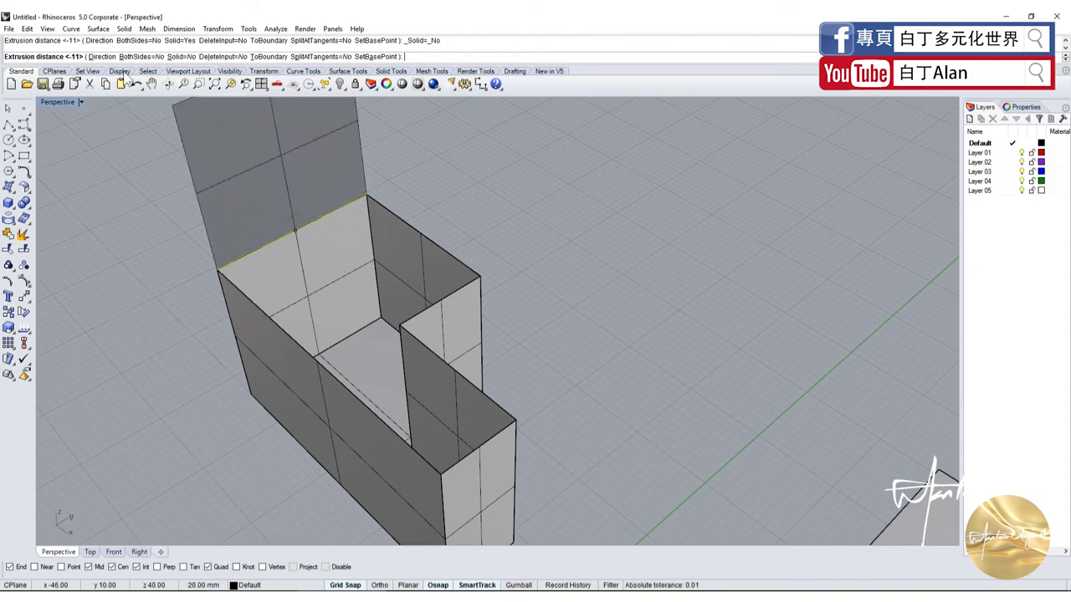
click(102, 57)
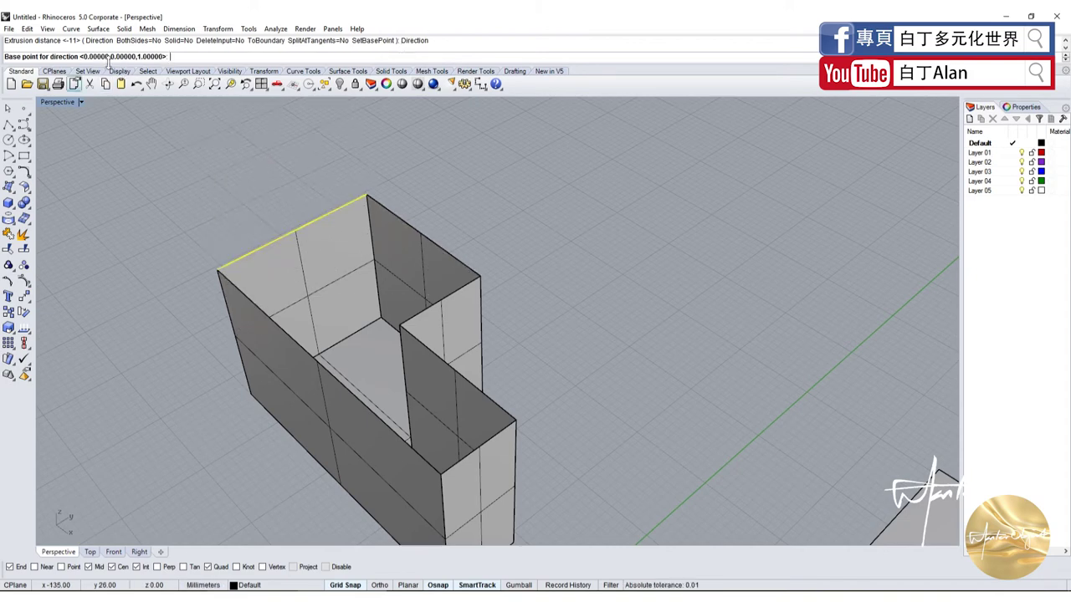
double_click(78, 101)
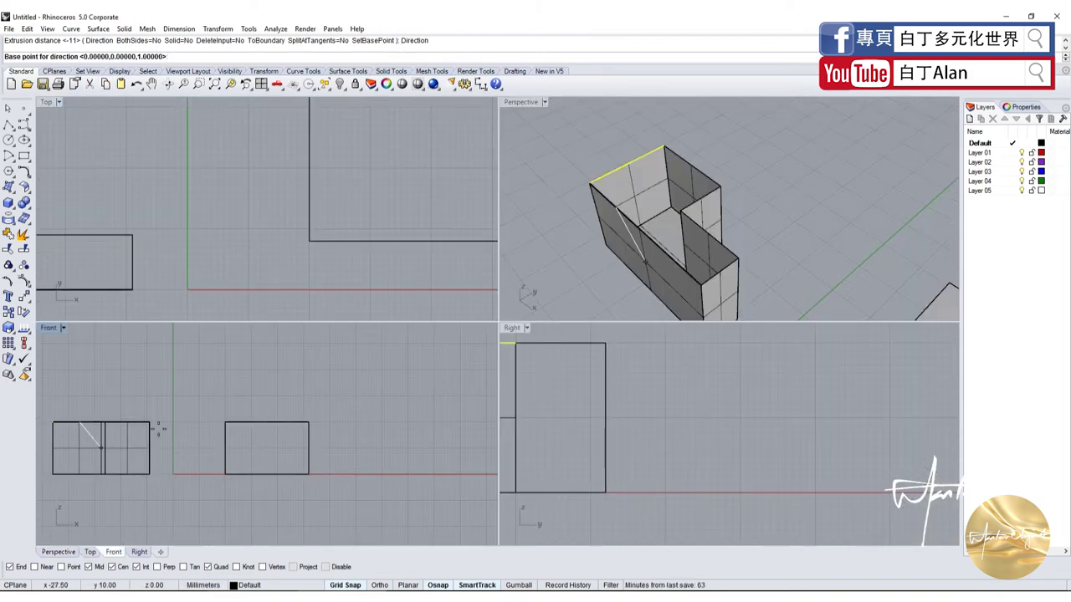
click(53, 422)
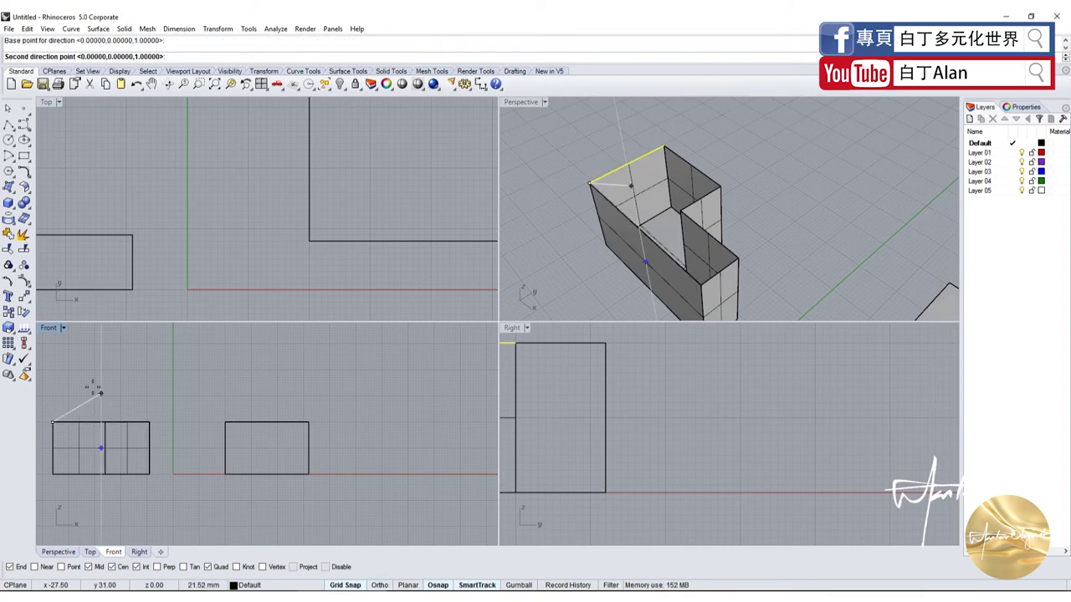
click(144, 399)
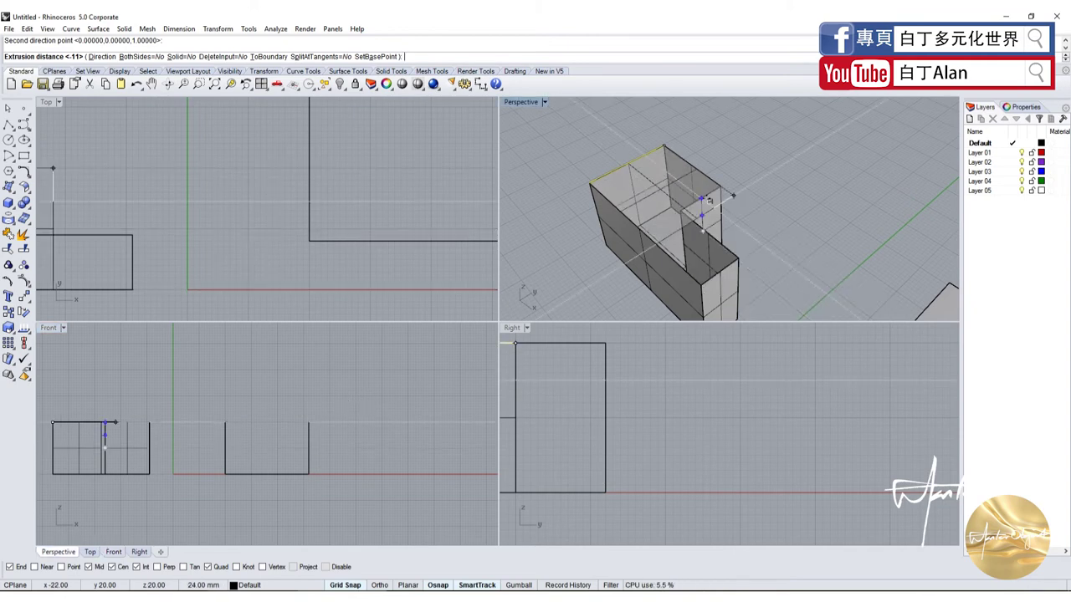
click(701, 210)
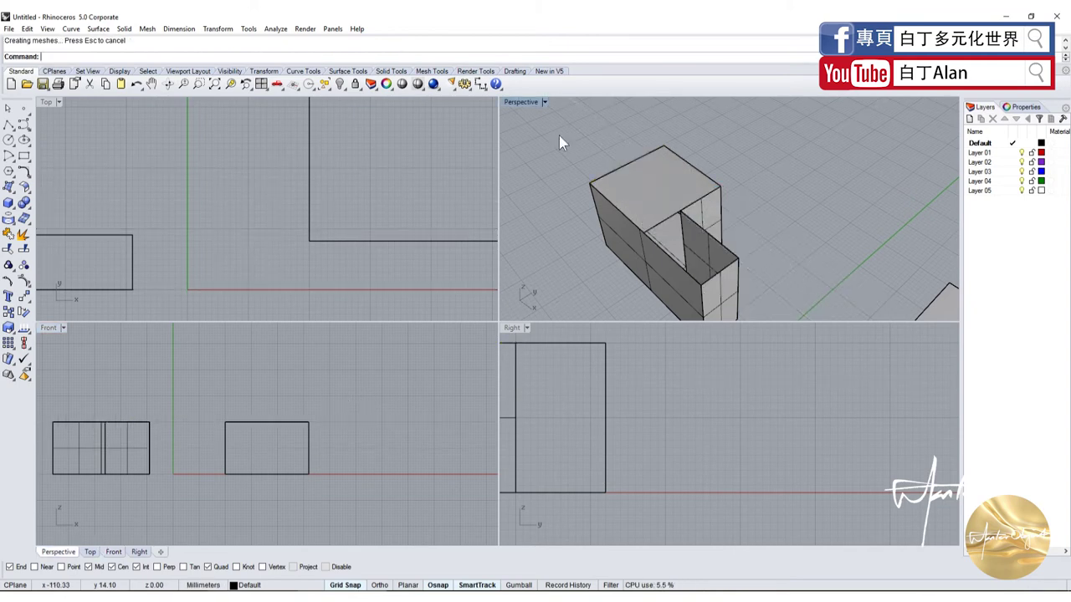
Step: Extrude the short arm's top edge leftward along a custom direction to cap the short arm
double_click(528, 101)
right_drag(502, 186, 617, 425)
ctrl+shift+click(605, 430)
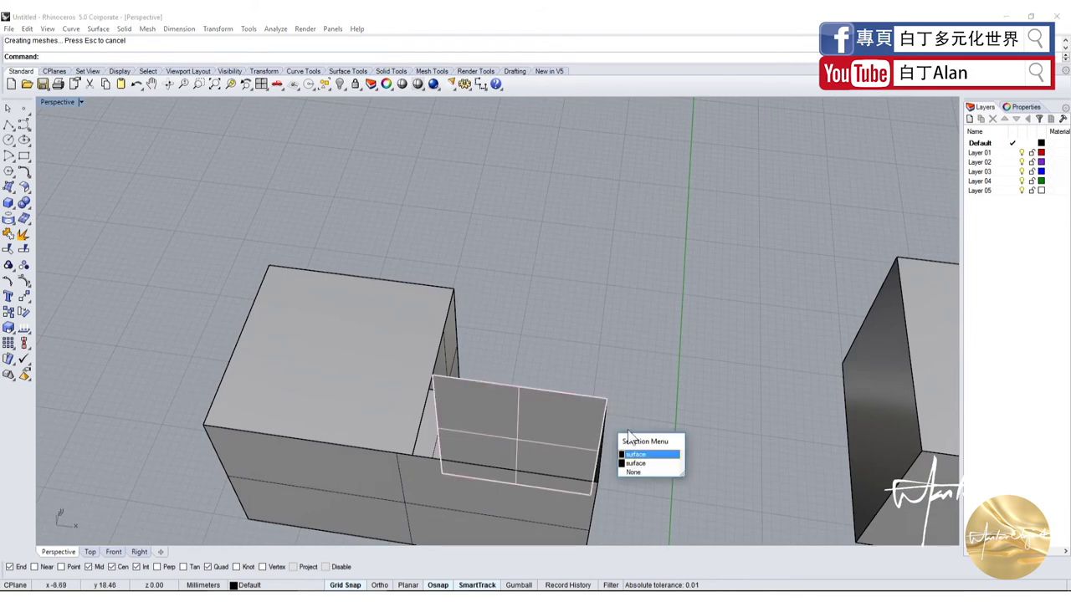
key(Escape)
right_drag(642, 364, 693, 376)
key(Return)
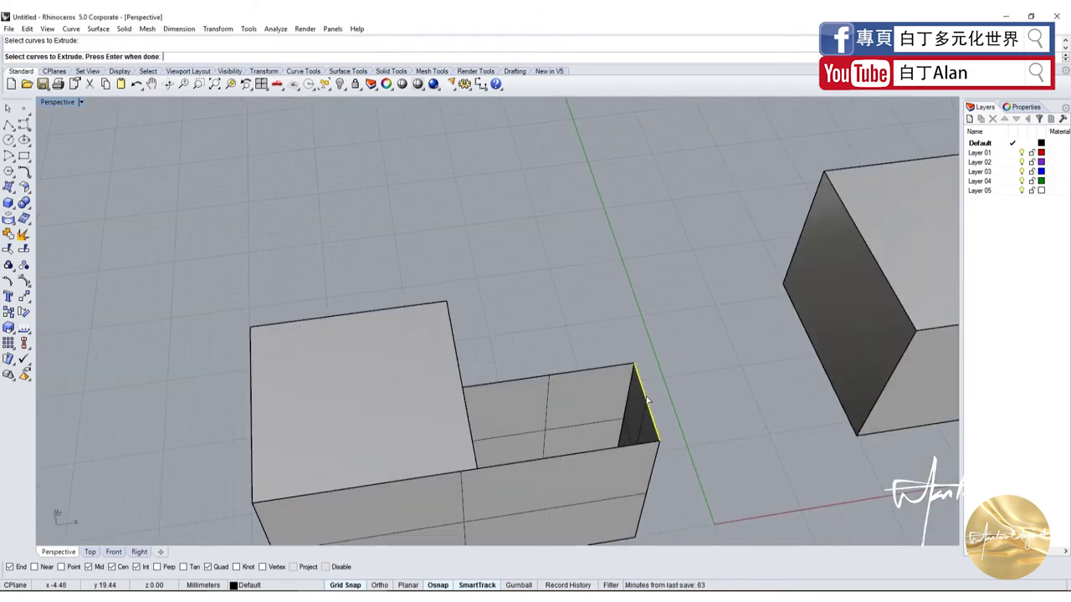
key(Return)
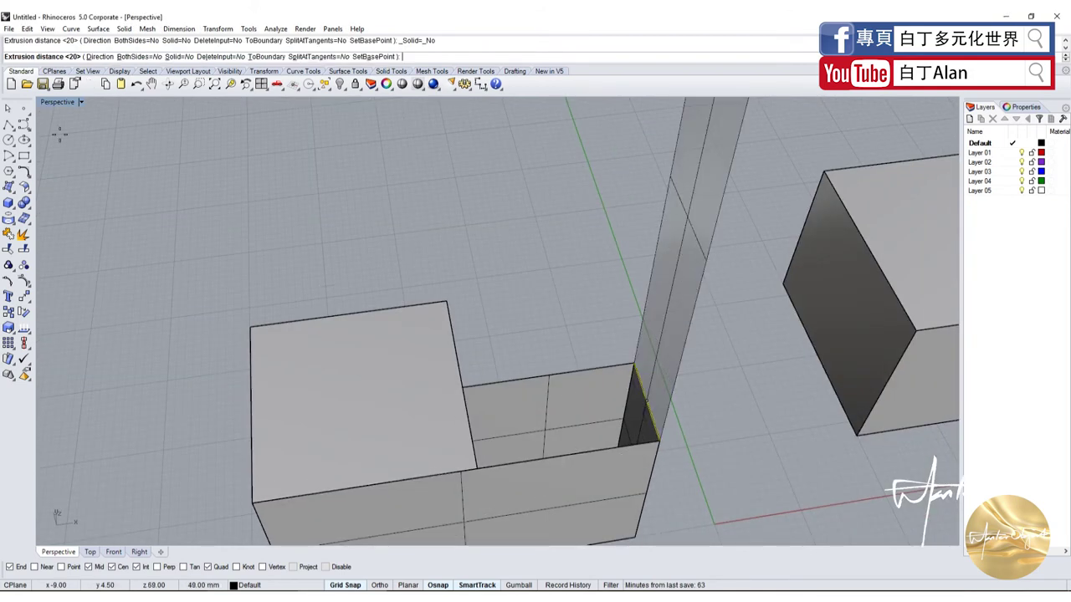
click(99, 56)
double_click(60, 102)
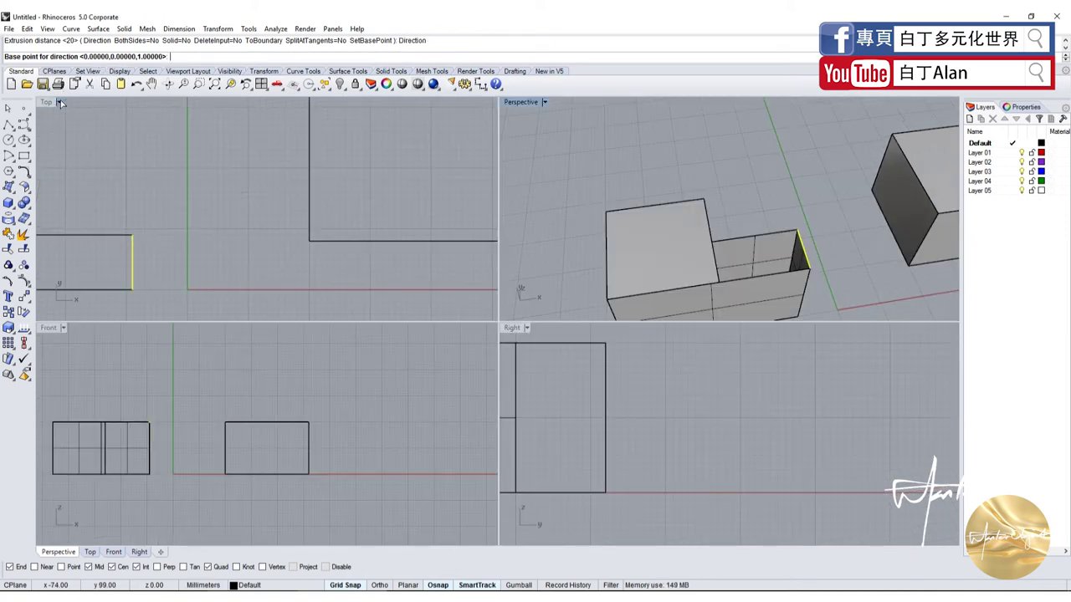
scroll(136, 417, up, 3)
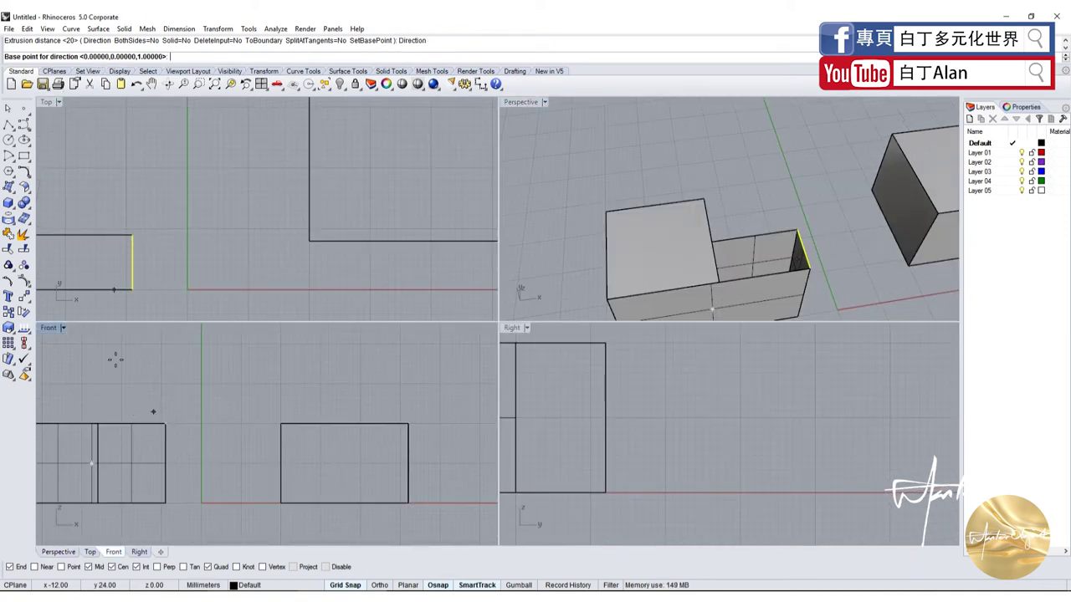
scroll(168, 421, down, 2)
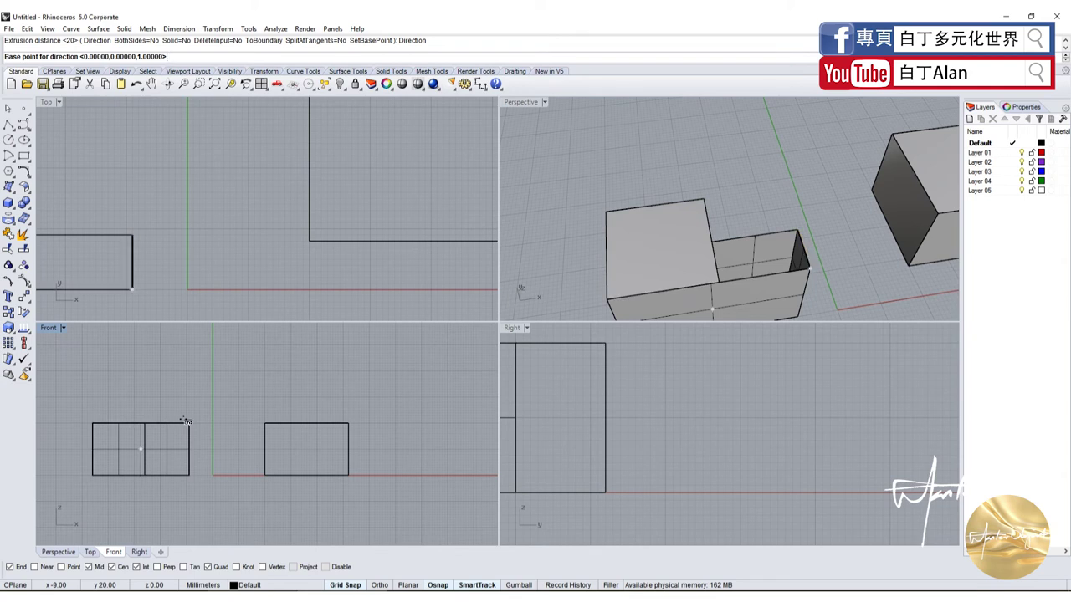
click(189, 423)
click(66, 423)
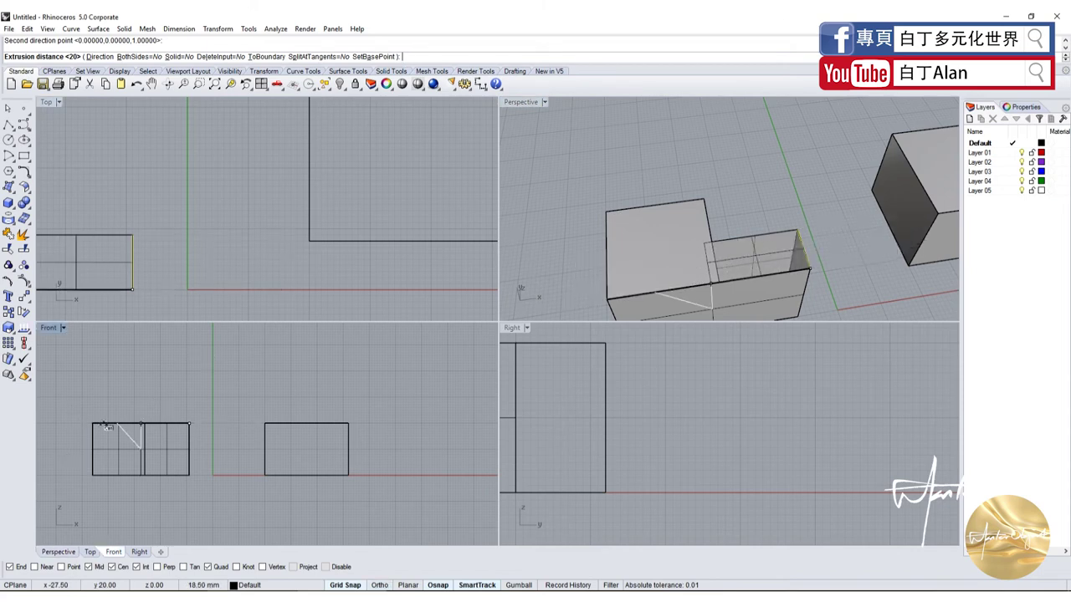
click(649, 209)
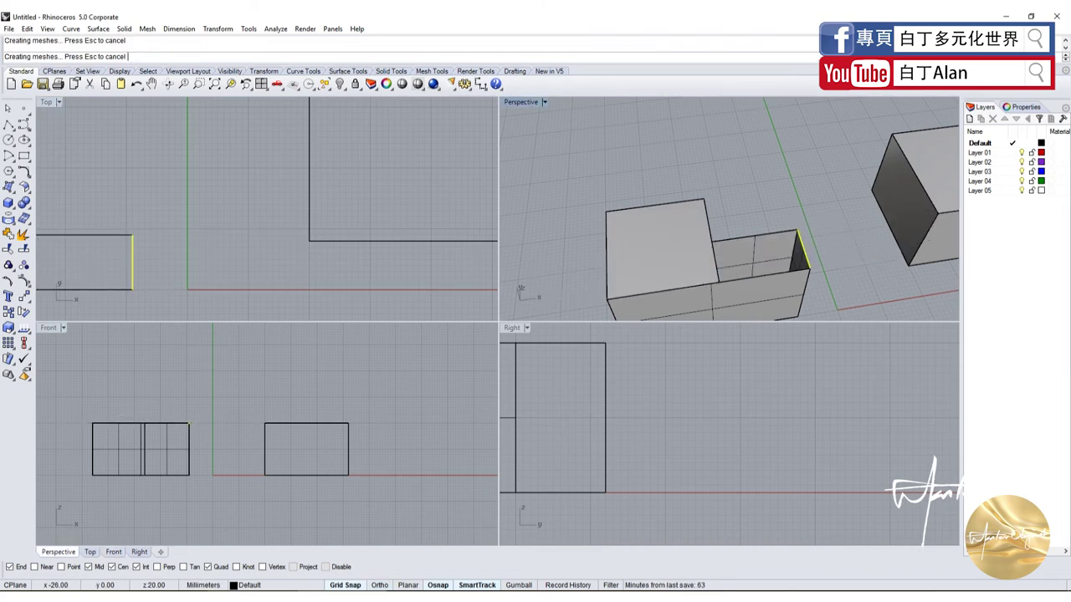
Step: Join all pieces of the L-shape into one solid
double_click(539, 101)
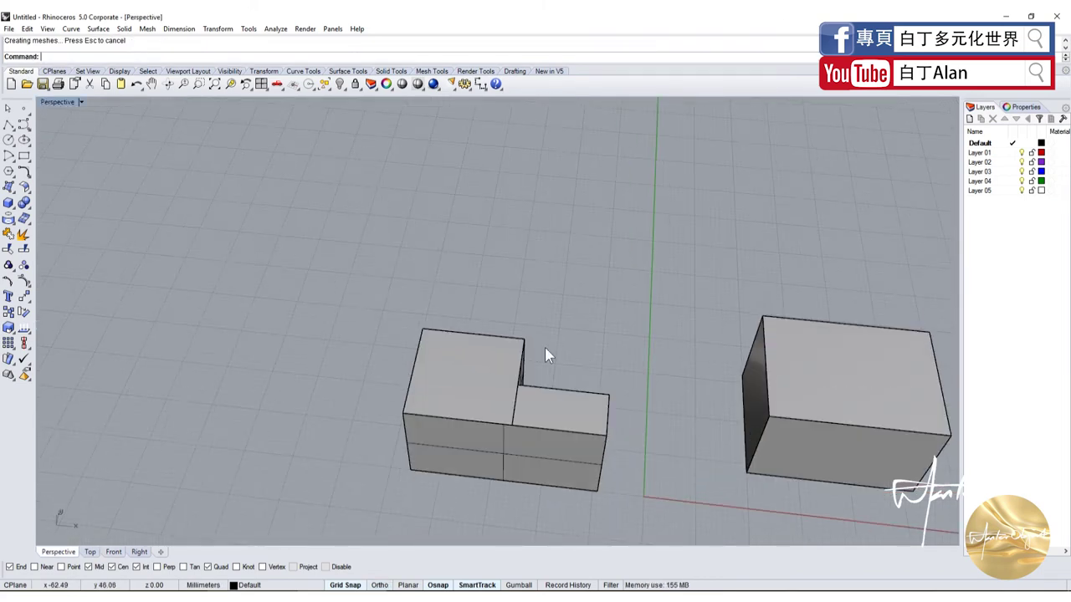
drag(700, 285, 359, 544)
click(9, 235)
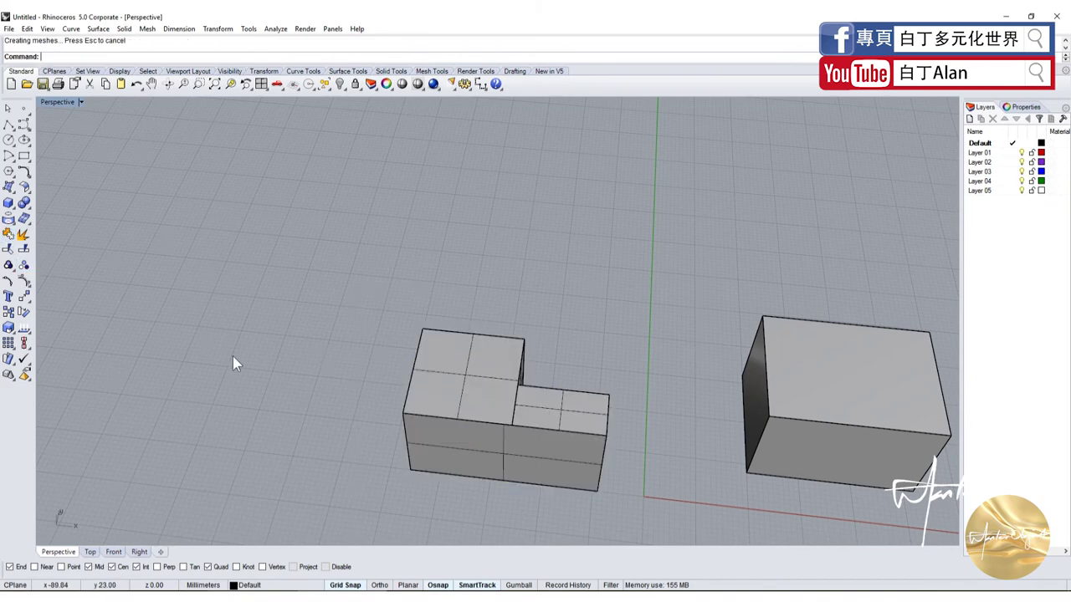
right_drag(232, 356, 282, 411)
scroll(370, 368, up, 3)
Step: Fillet the inner vertical corner edge of the L-shaped solid and inspect the rounded corner
click(370, 367)
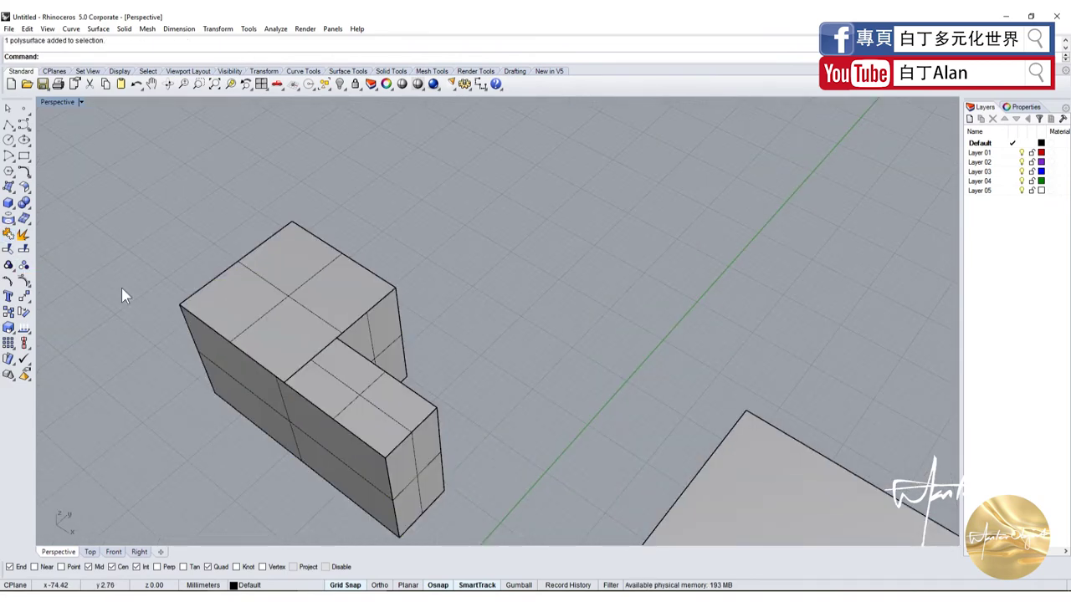
click(8, 203)
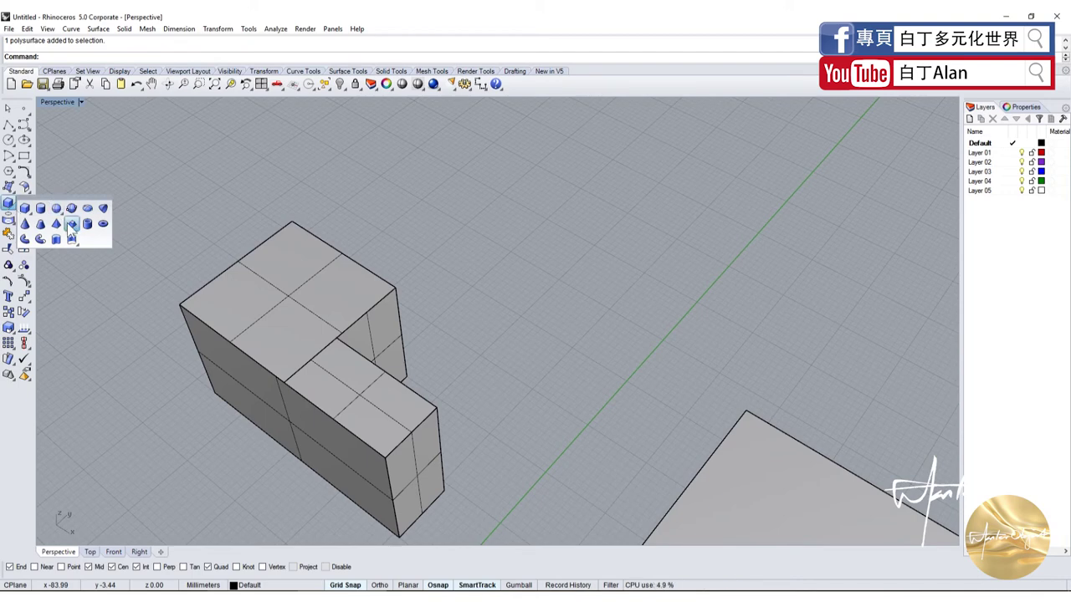
click(23, 203)
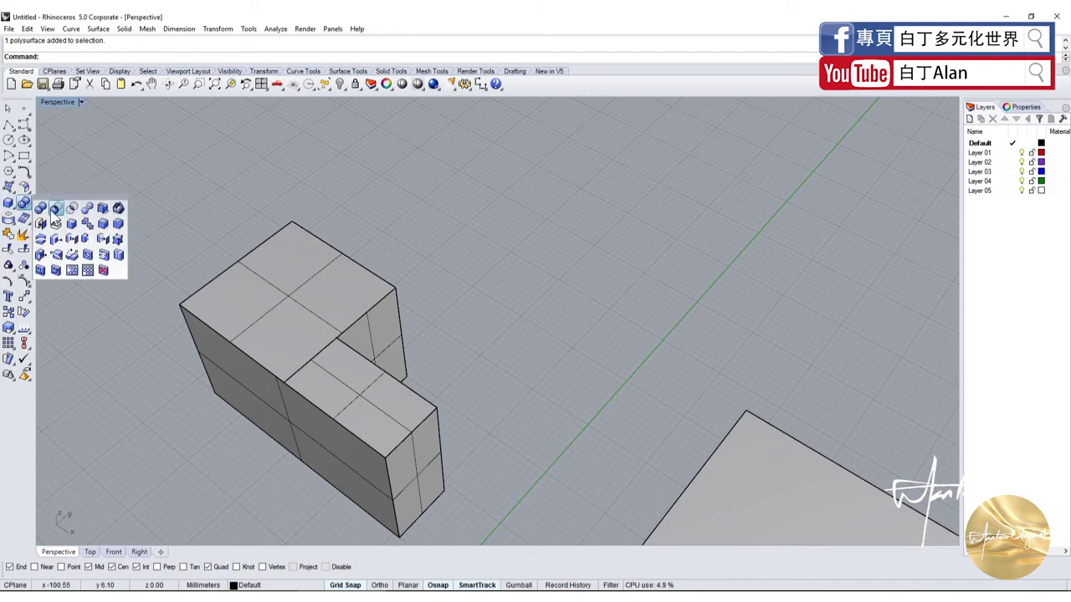
click(40, 207)
right_drag(189, 328, 486, 197)
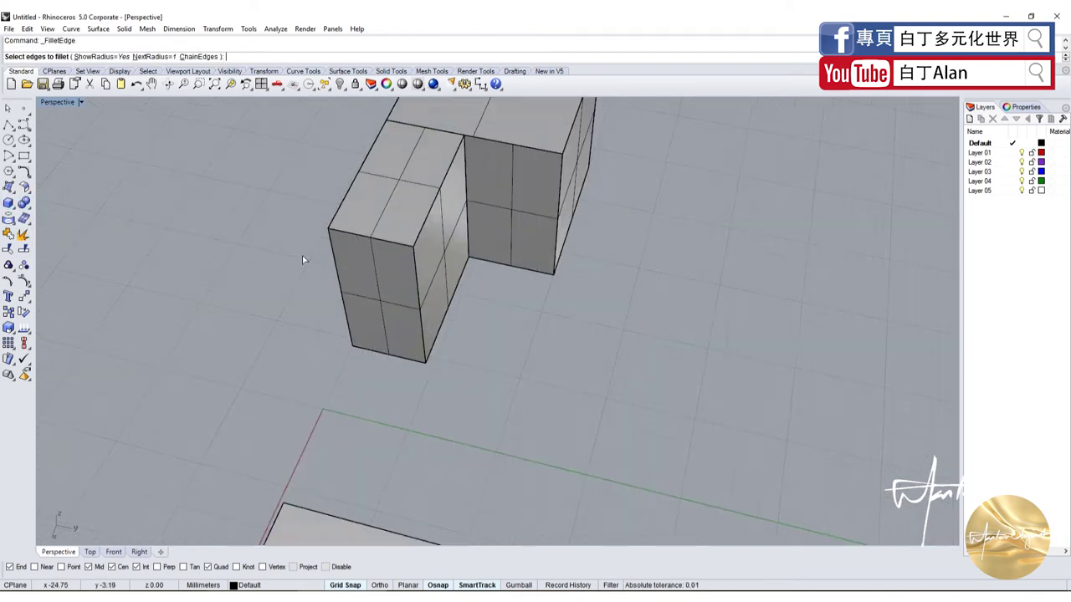
click(483, 195)
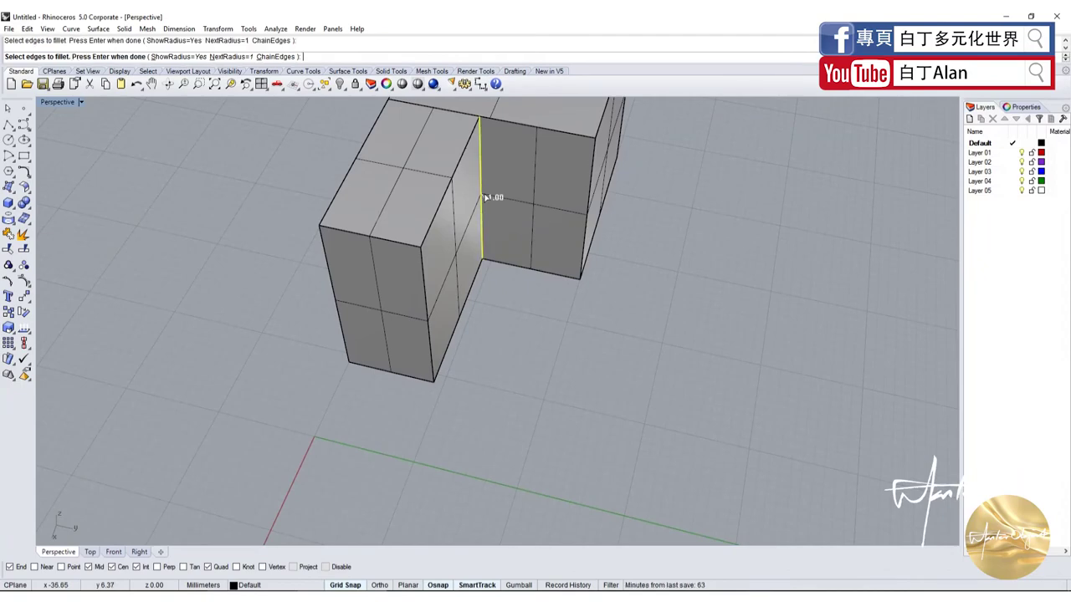
key(Return)
key(Return)
scroll(492, 159, up, 3)
scroll(481, 117, up, 2)
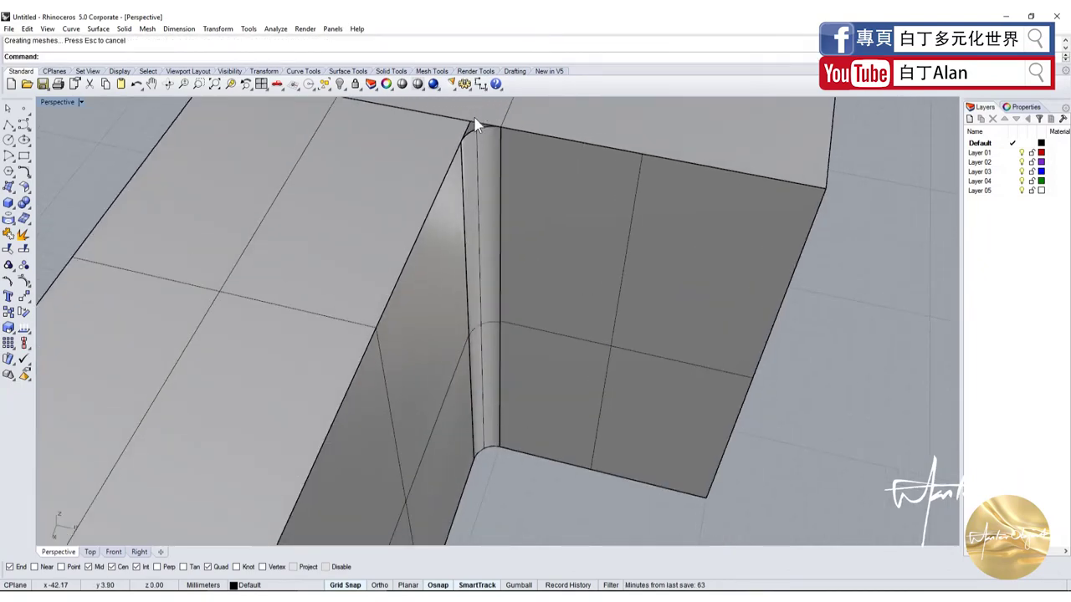
scroll(493, 251, down, 6)
right_drag(505, 390, 605, 388)
scroll(426, 423, up, 5)
scroll(401, 390, up, 3)
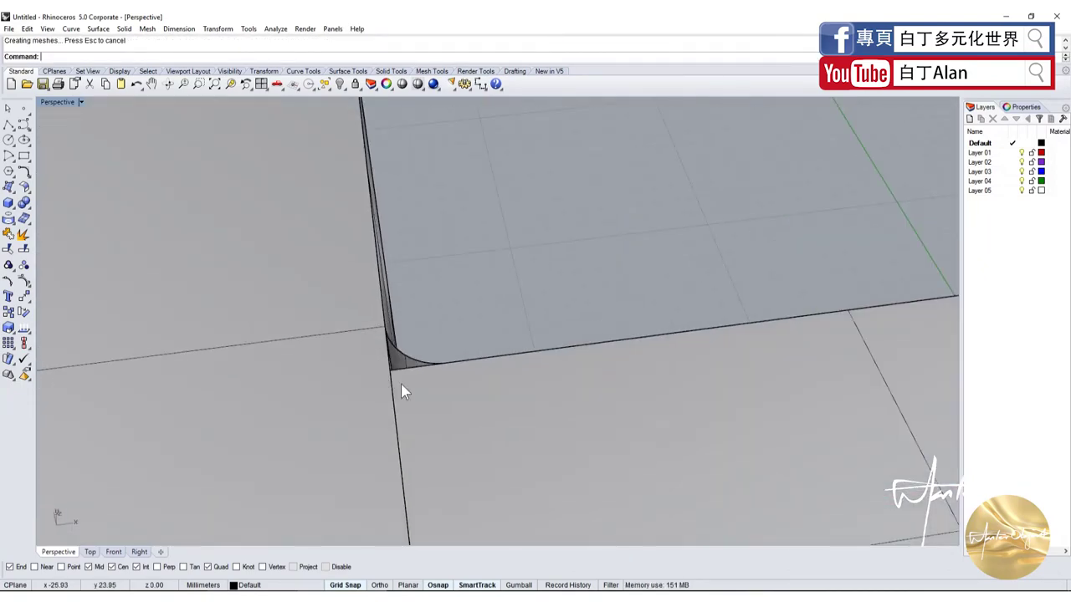
scroll(402, 359, down, 5)
scroll(400, 365, up, 5)
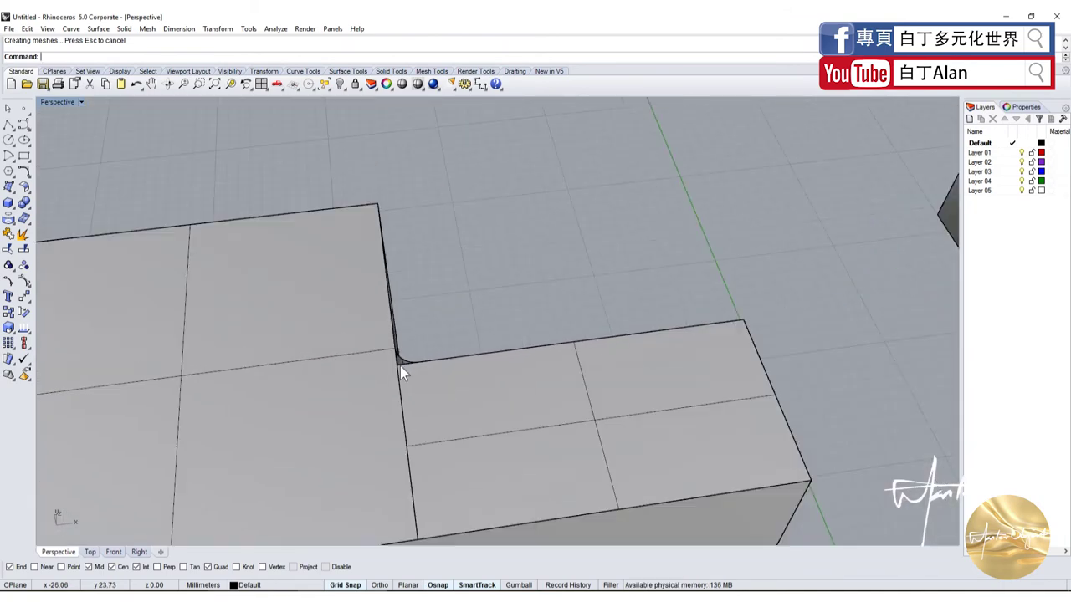
Step: Repeat FilletEdge on a corner edge picked from the Selection Menu, then undo that fillet
right_click(400, 366)
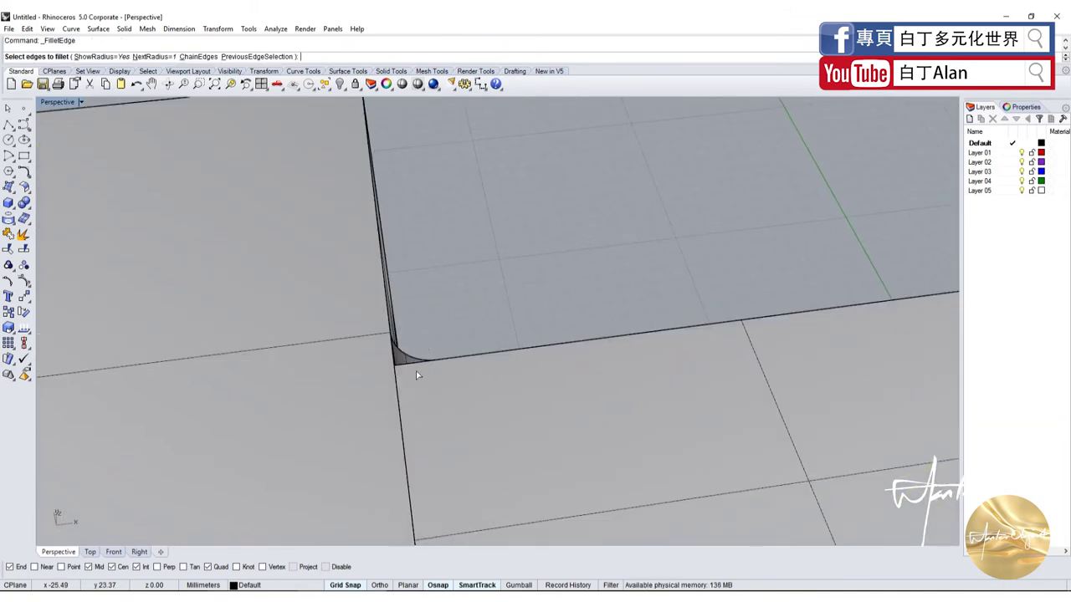
click(449, 363)
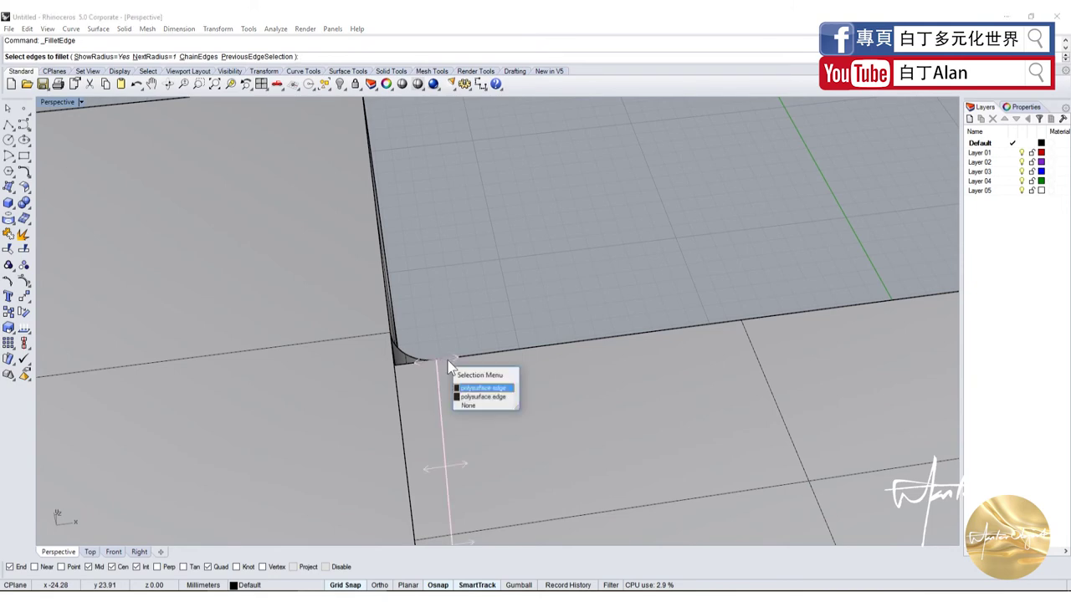
click(484, 388)
right_click(468, 343)
right_click(468, 345)
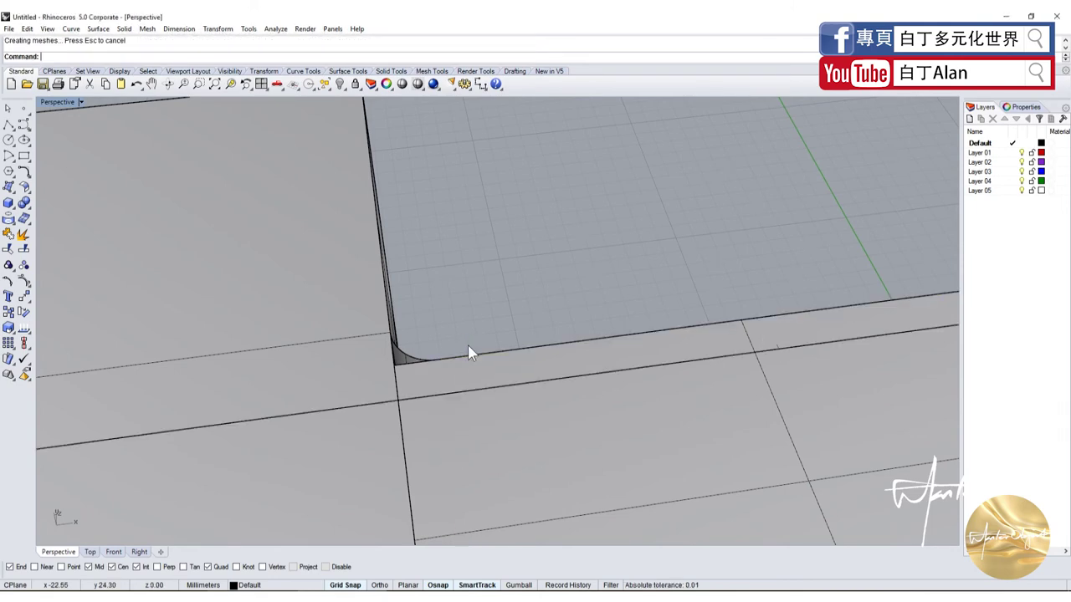
key(ctrl+z)
scroll(346, 425, down, 5)
Step: Undo the join of the block's surfaces and delete the top face
right_drag(370, 341, 232, 330)
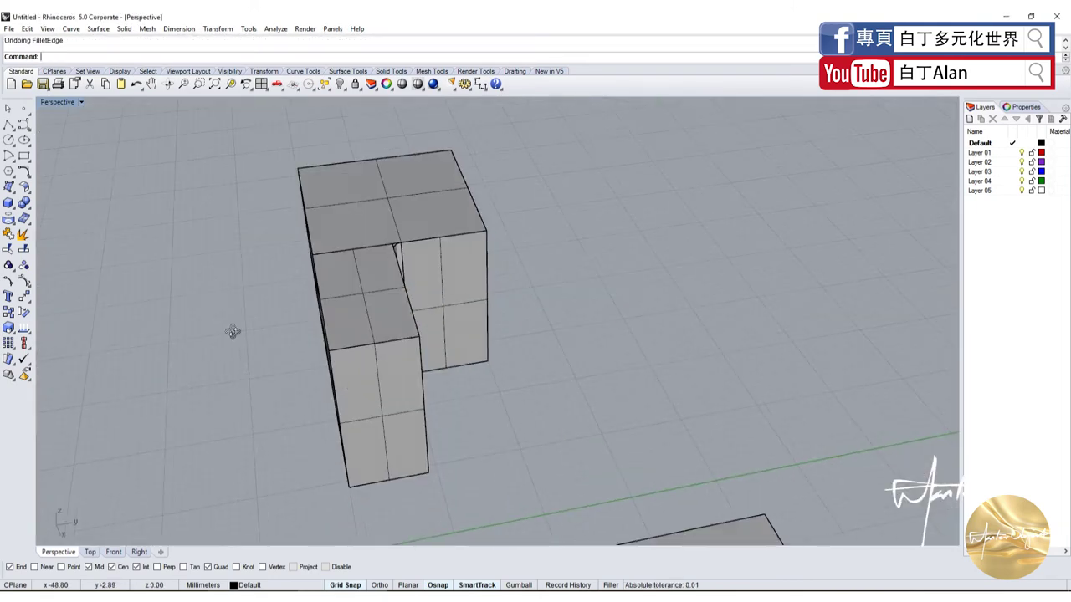
scroll(415, 305, up, 5)
scroll(415, 305, down, 5)
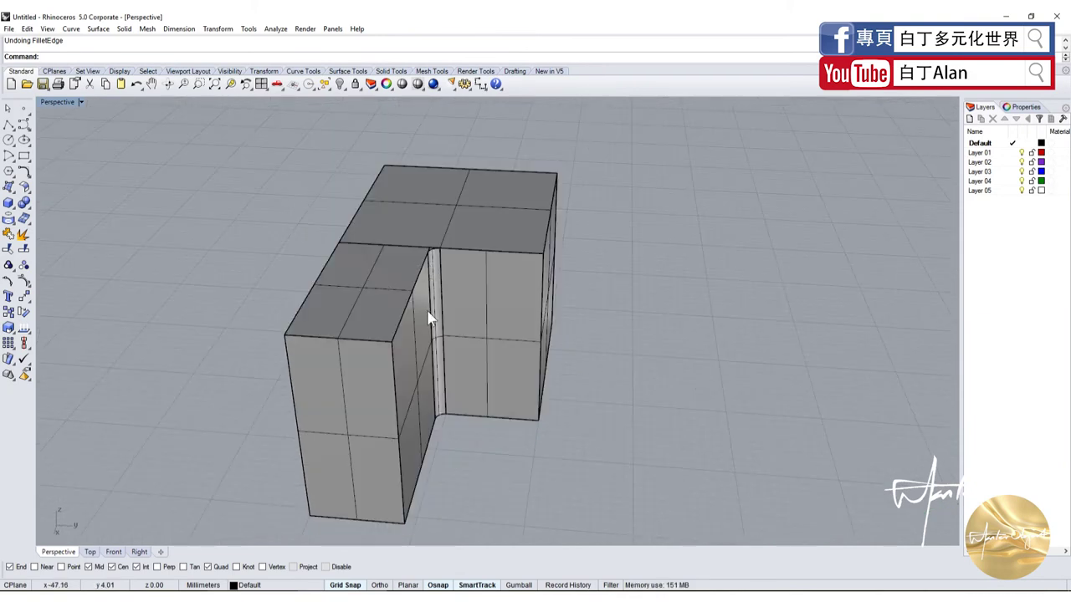
scroll(418, 256, up, 4)
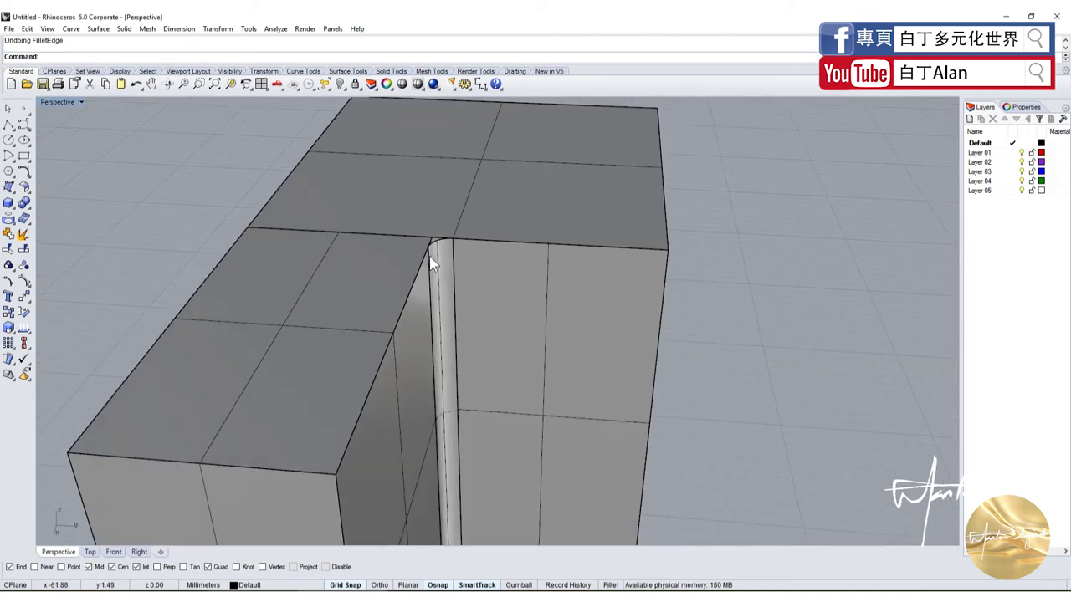
key(ctrl+z)
key(ctrl+a)
click(758, 310)
click(430, 185)
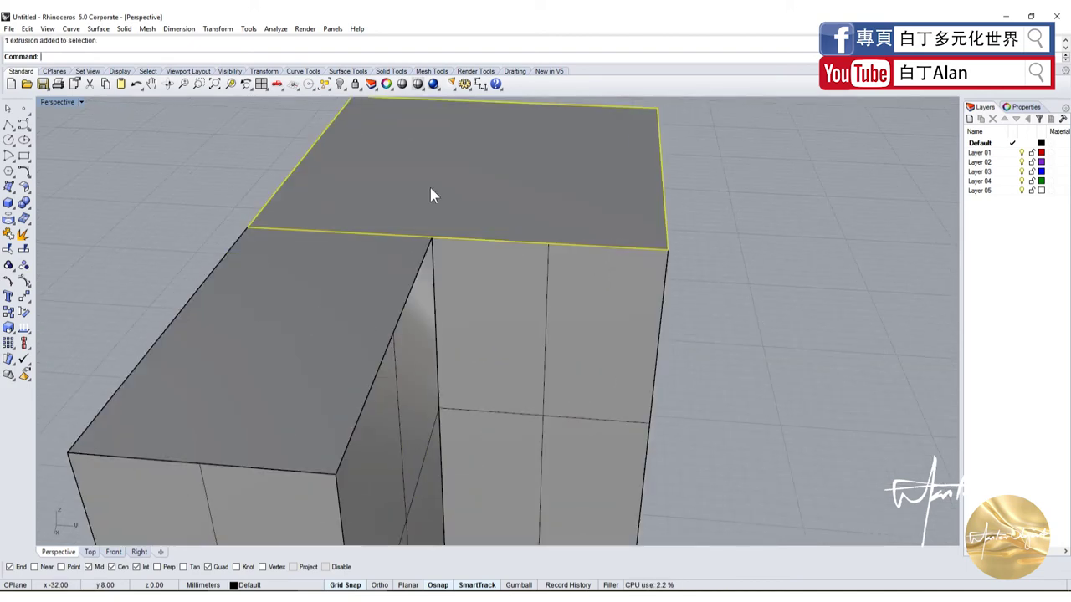
key(Delete)
click(350, 260)
key(Delete)
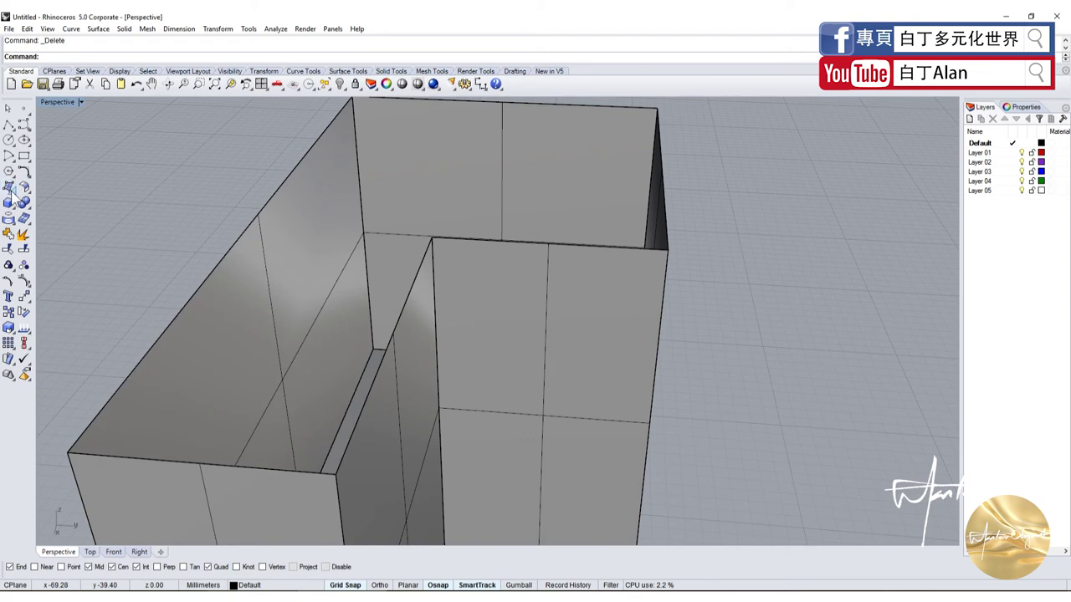
Step: Create a planar top surface from the six top edges of the L-shape
click(14, 191)
click(38, 202)
click(119, 459)
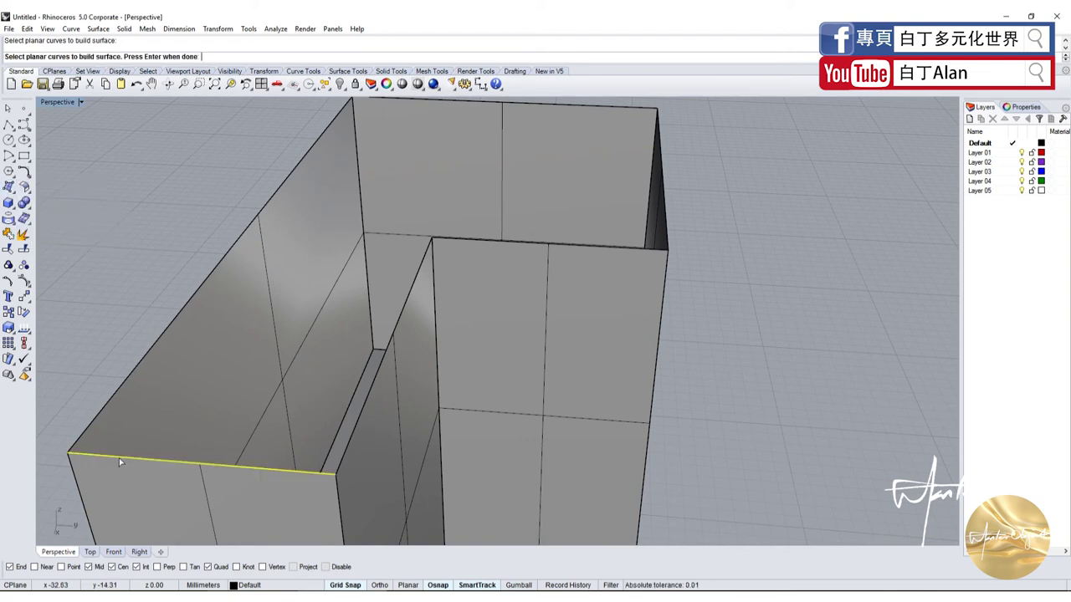
click(109, 413)
click(393, 339)
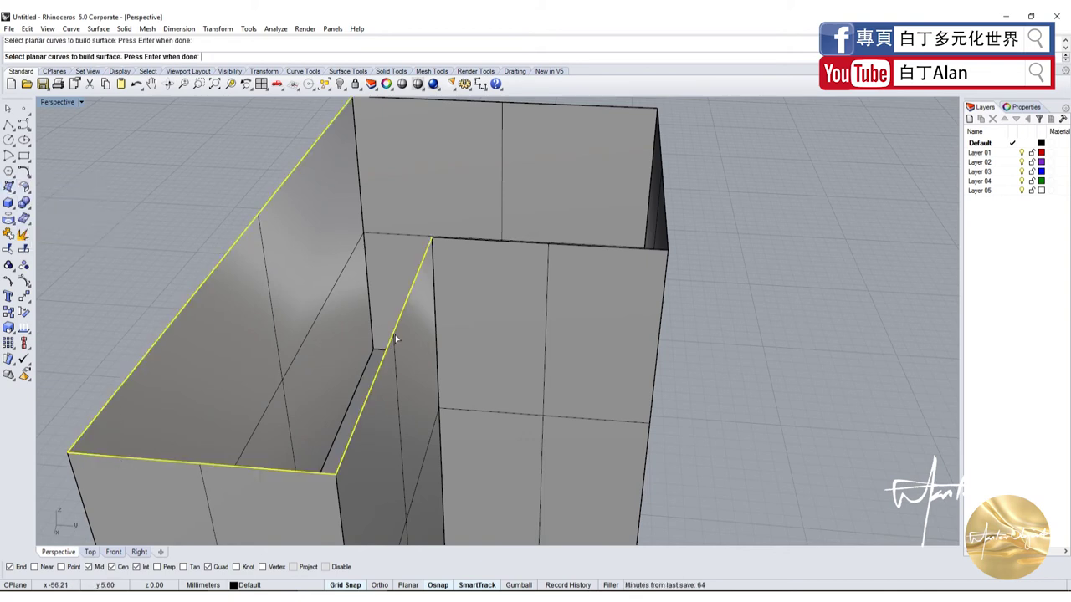
click(522, 242)
click(662, 230)
click(658, 117)
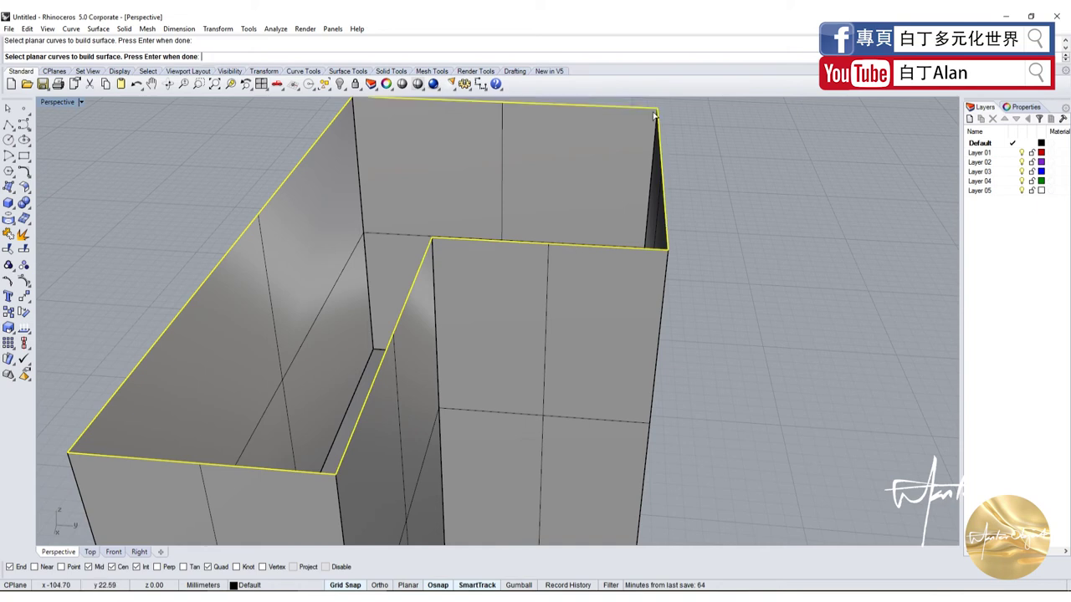
key(Return)
key(Return)
Step: Join all eight surfaces into one polysurface and switch to Shaded display
drag(368, 159, 820, 546)
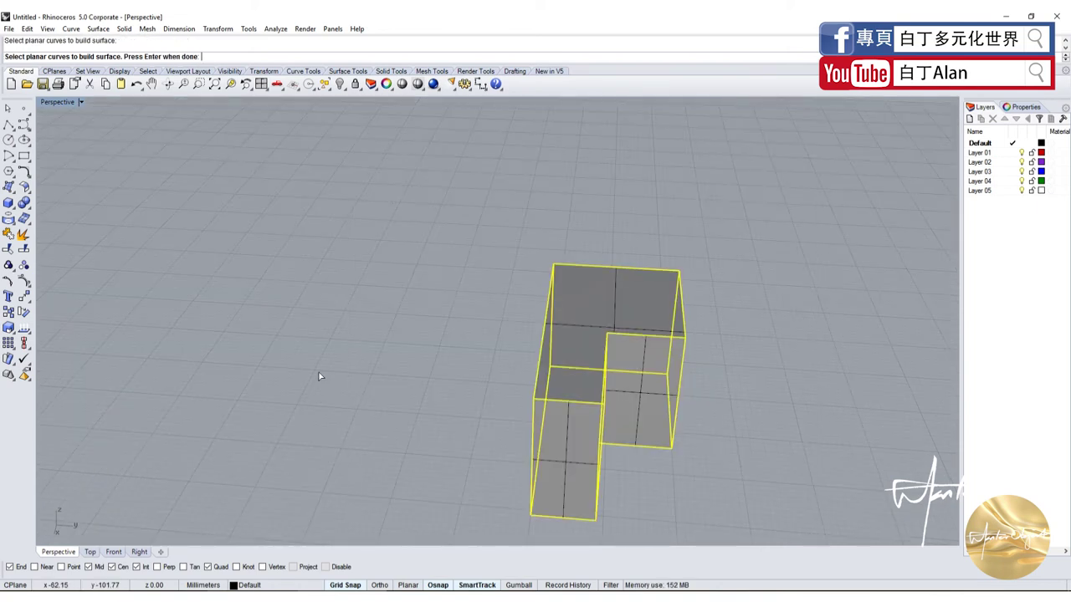
key(Return)
click(9, 248)
key(Escape)
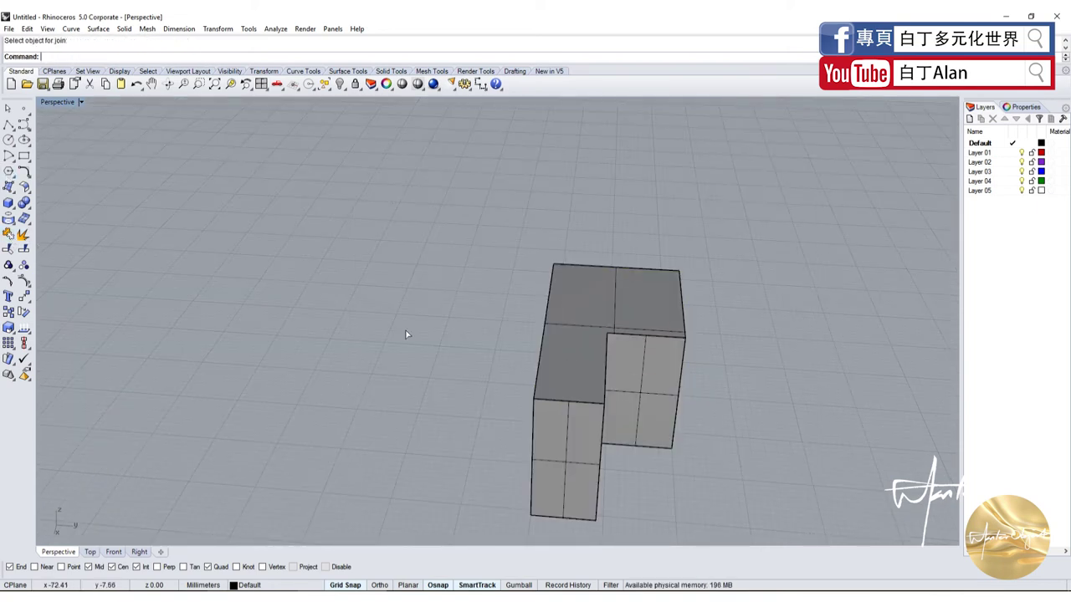
click(560, 324)
drag(688, 467, 433, 188)
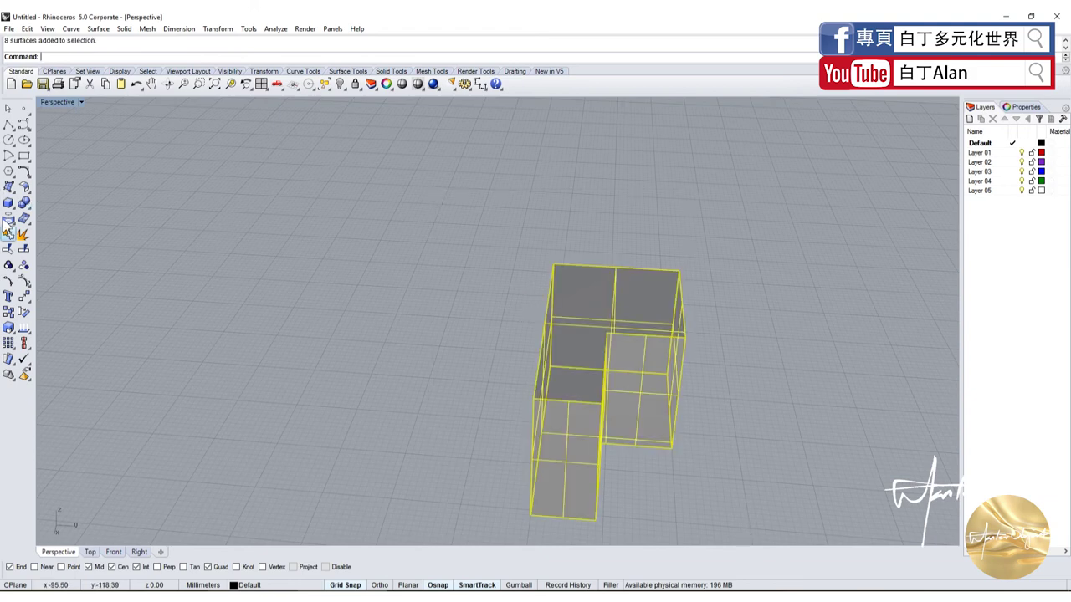
click(8, 248)
click(560, 360)
key(ctrl+alt+s)
click(404, 375)
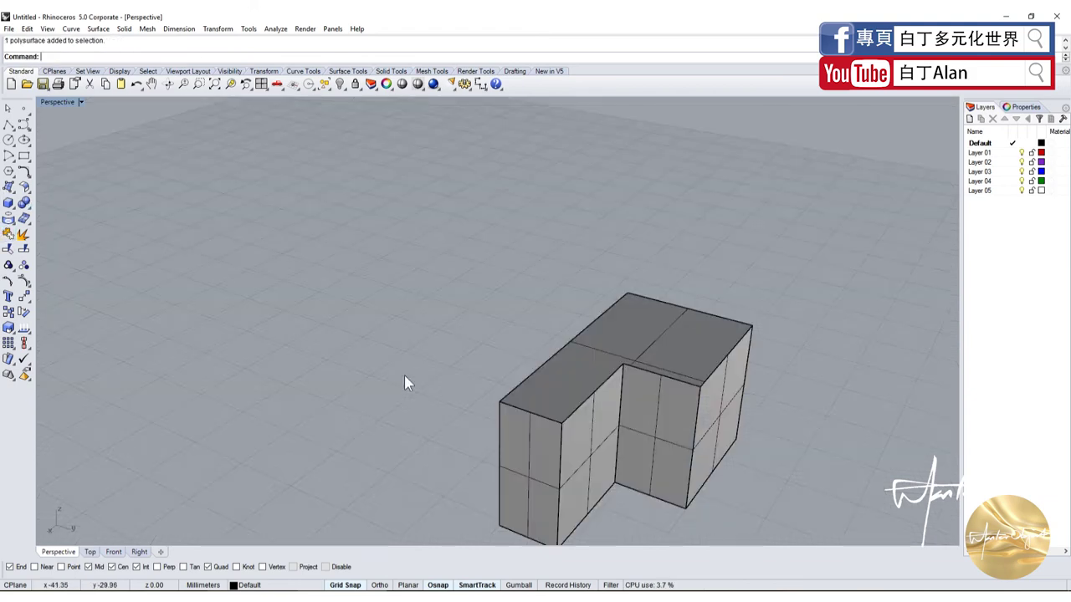
scroll(769, 432, up, 3)
scroll(770, 433, up, 2)
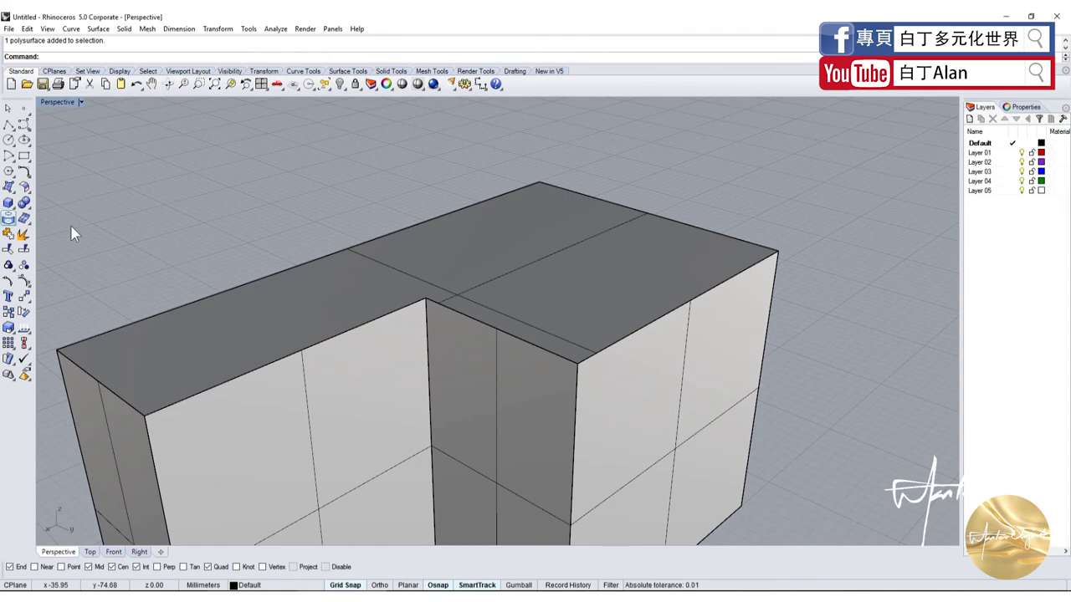
Step: Dock the solid creation tools as a column and start the Fillet Edges command from Solid Tools
click(14, 191)
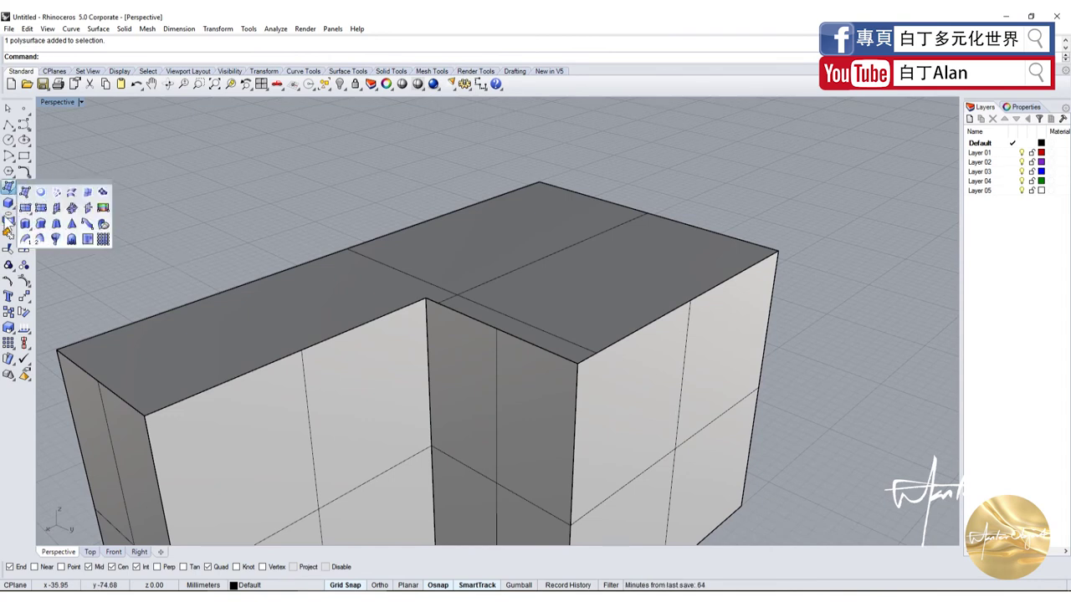
click(13, 205)
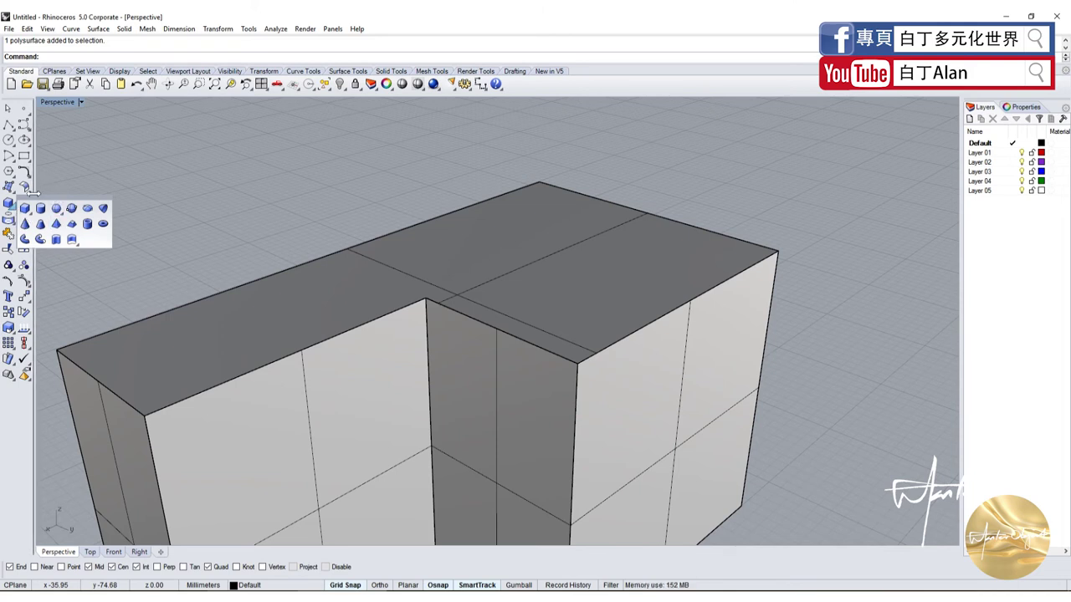
click(10, 201)
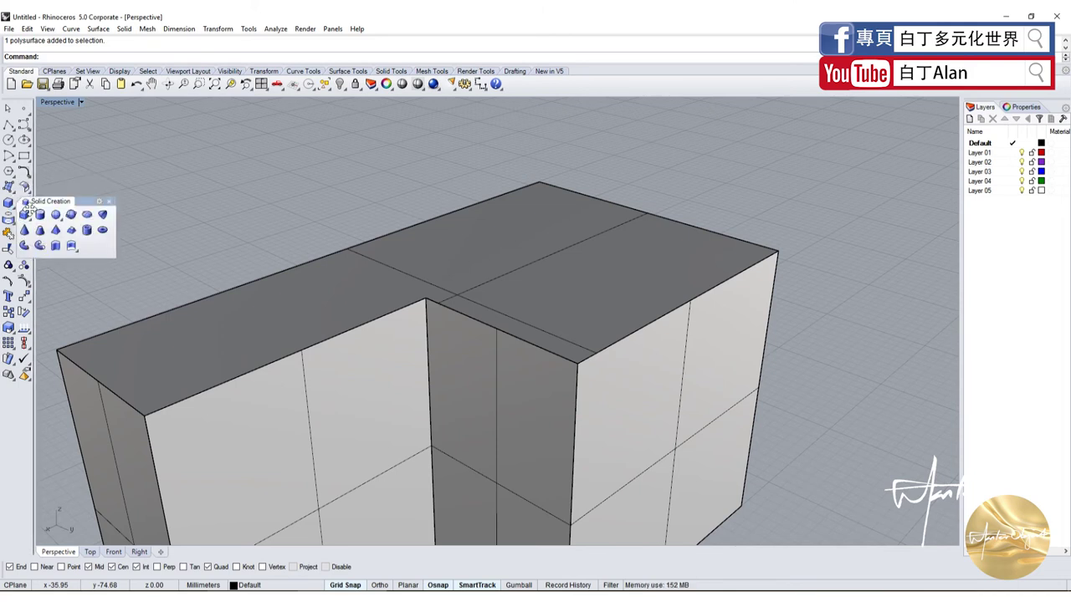
mouse_move(33, 192)
mouse_down()
mouse_move(46, 108)
mouse_move(88, 140)
mouse_up()
click(165, 141)
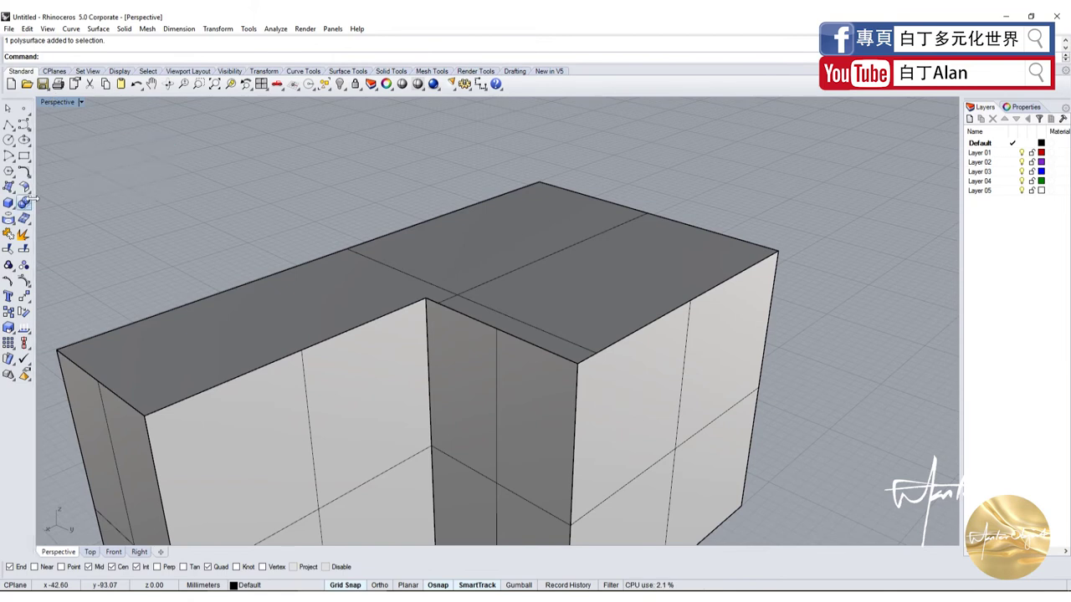
click(23, 204)
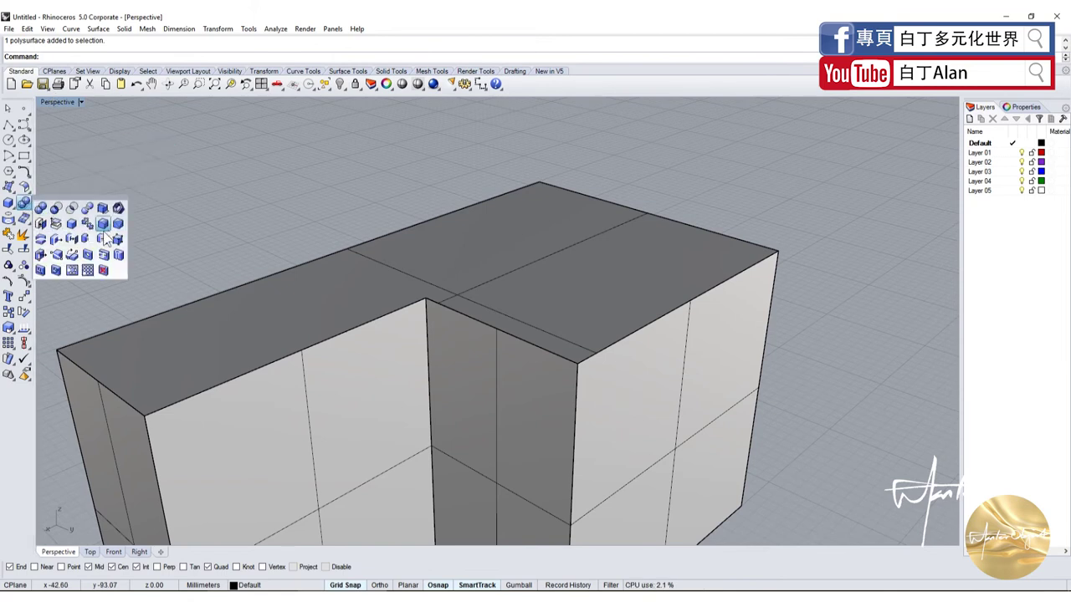
click(103, 223)
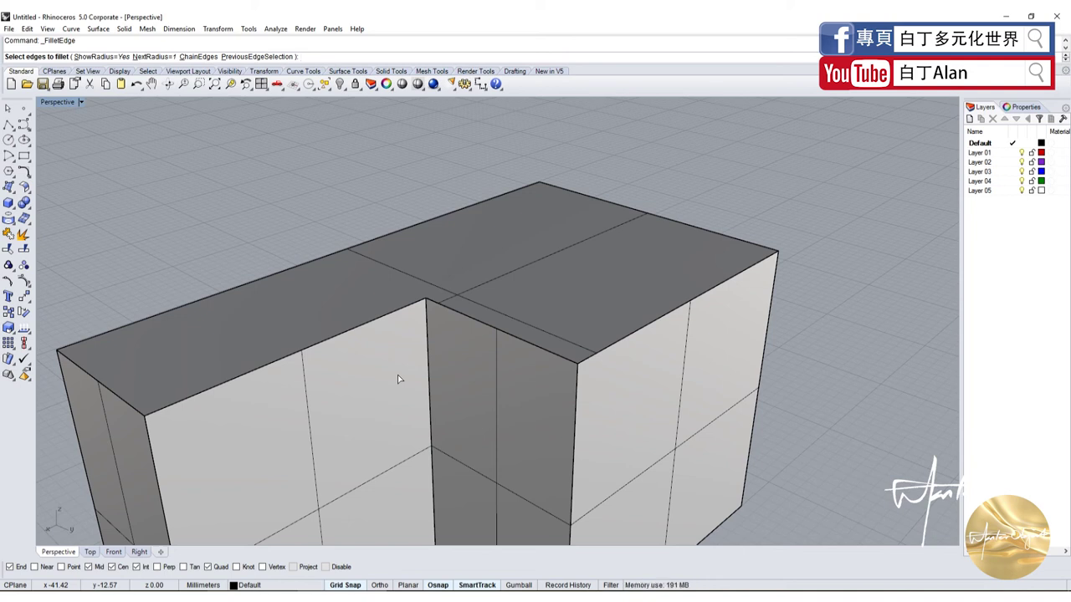
Step: Fillet the L-block's inner vertical notch edge with FilletEdge at the default radius, then zoom to check it
click(426, 353)
key(Return)
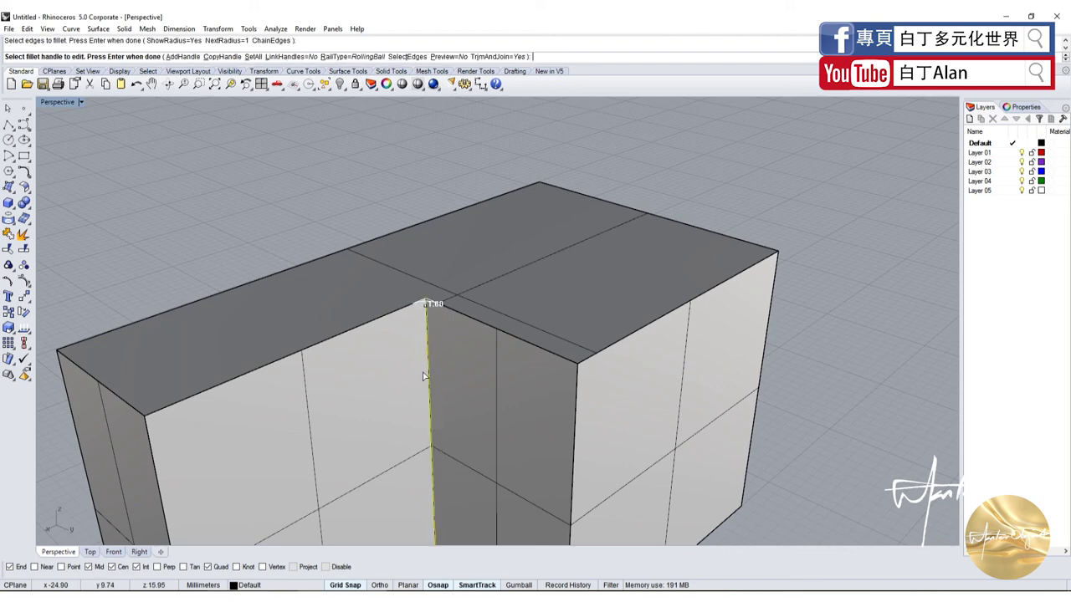
key(Return)
scroll(423, 376, up, 3)
scroll(439, 287, up, 3)
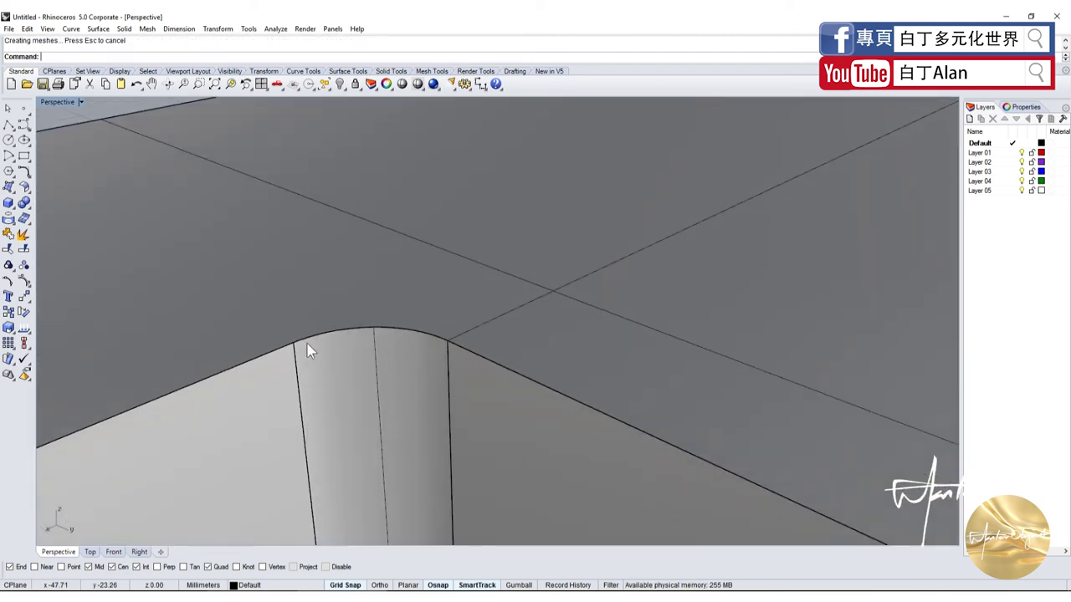
scroll(376, 311, down, 2)
scroll(358, 306, down, 3)
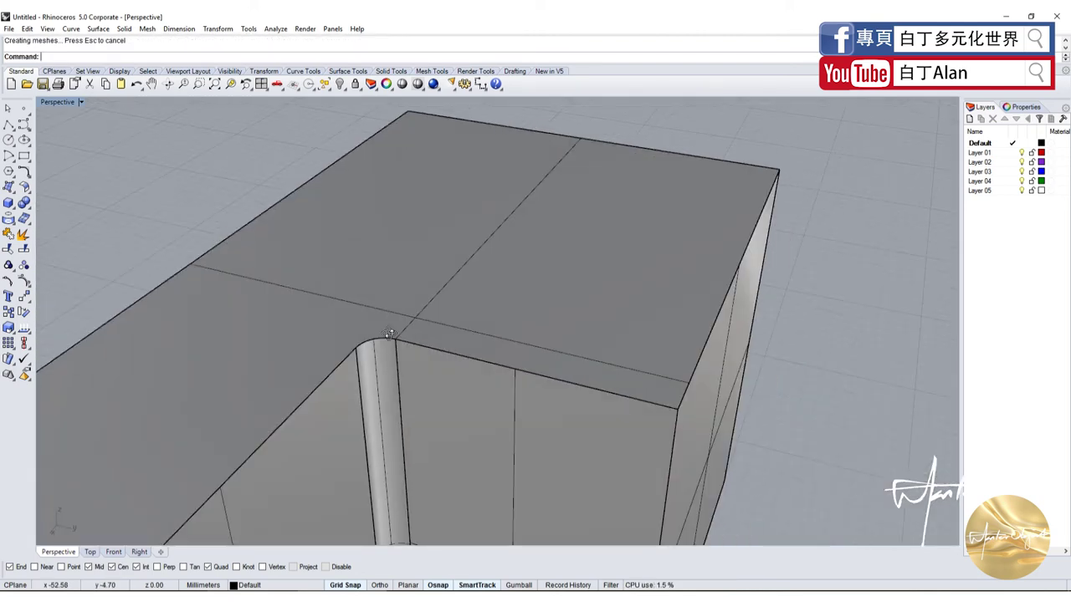
scroll(410, 356, down, 3)
scroll(414, 394, up, 3)
scroll(455, 352, down, 3)
scroll(536, 419, down, 3)
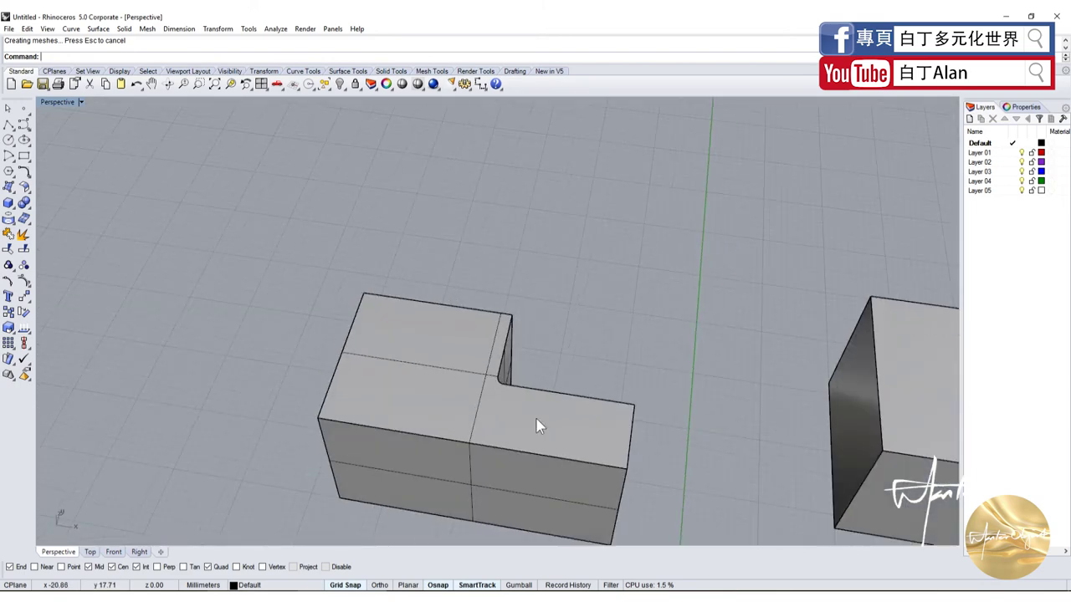
scroll(502, 410, down, 2)
scroll(481, 393, down, 3)
scroll(489, 443, up, 5)
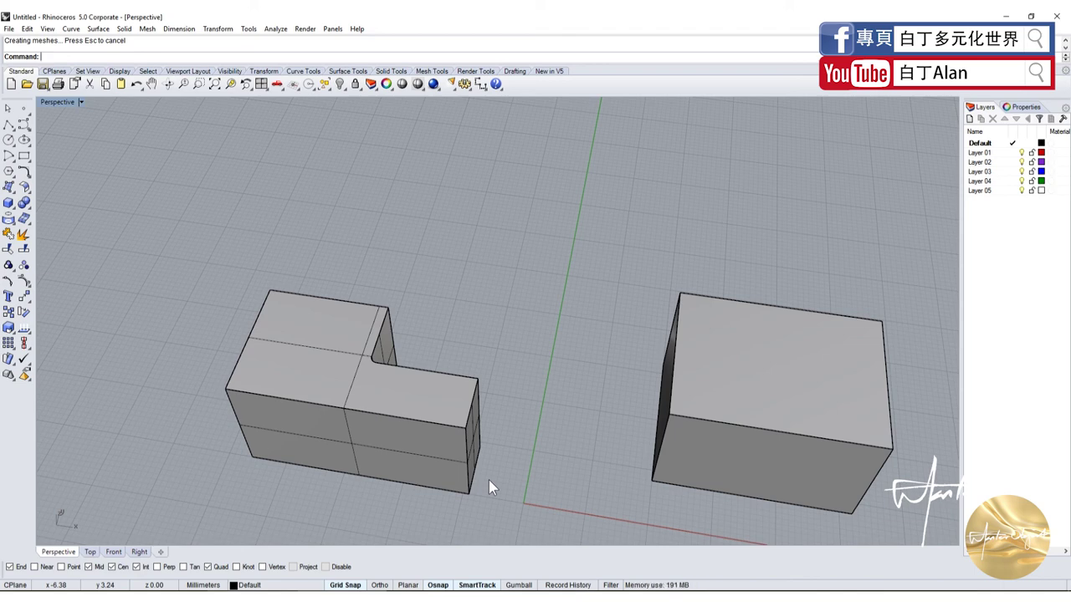
scroll(489, 480, down, 3)
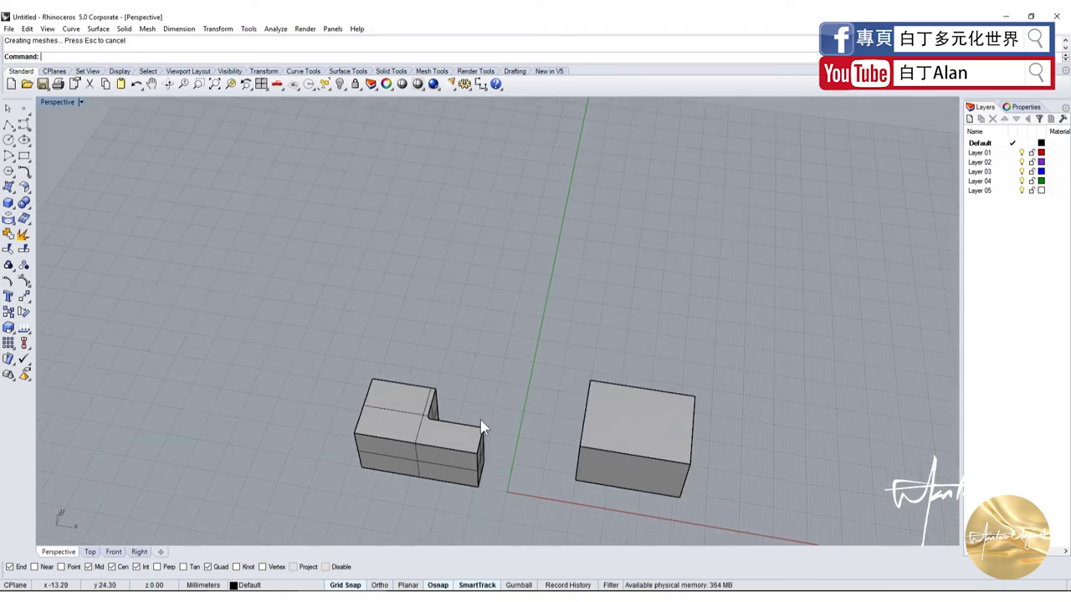